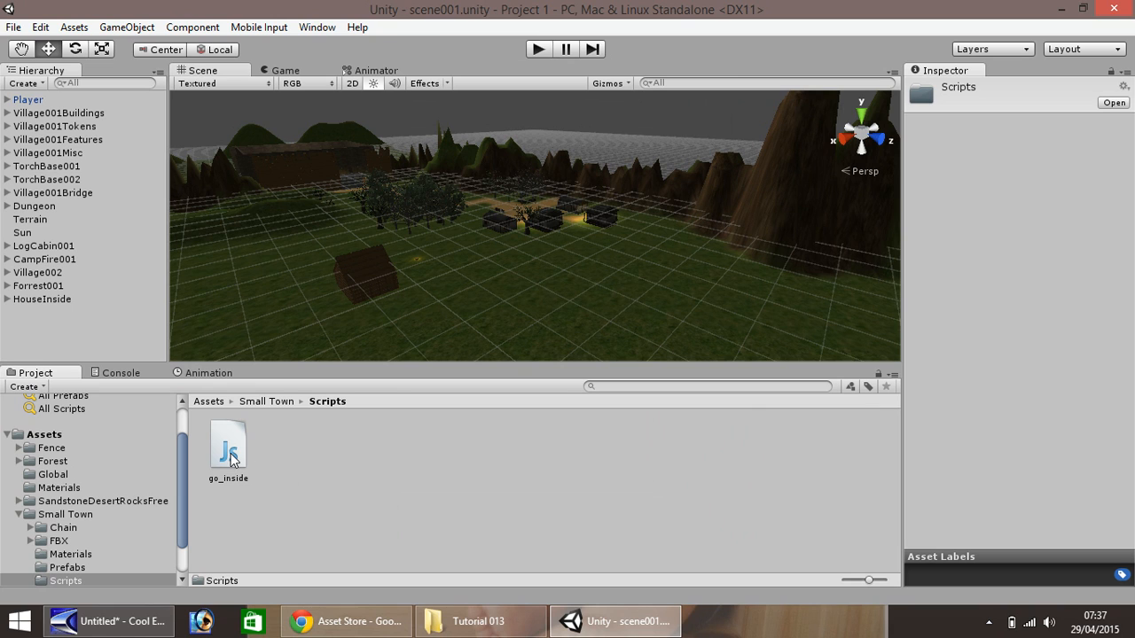
- Examine the go_inside script's code and locate the HouseInside group and its House001Floor object in the scene
left_click(230, 454)
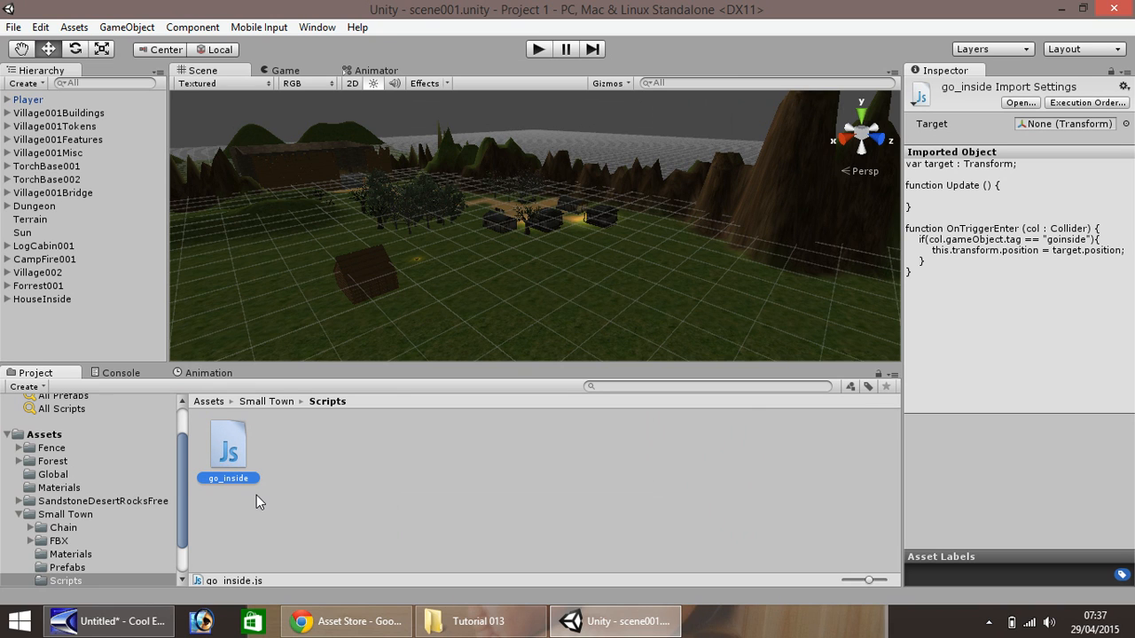
scroll(556, 237, "up", 3)
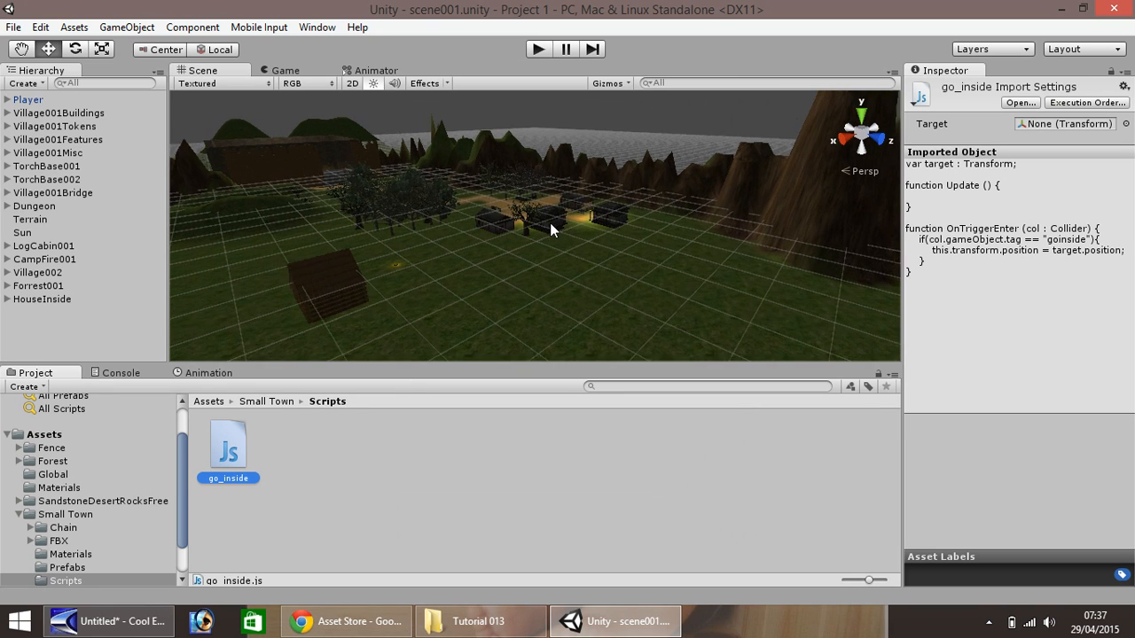
scroll(552, 224, "up", 3)
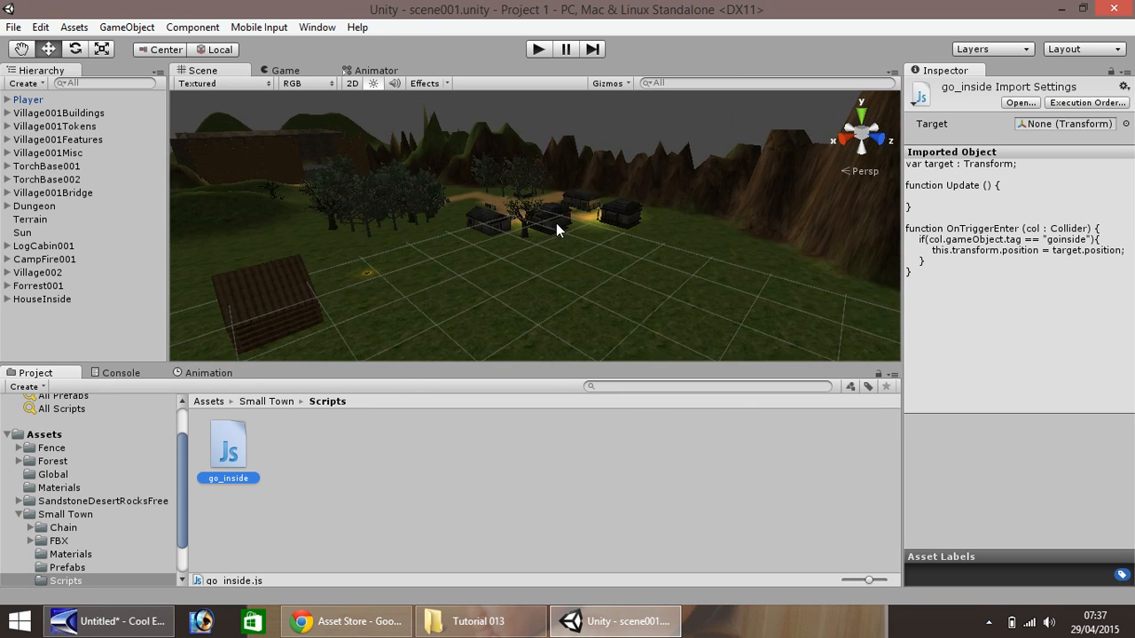
double_click(59, 299)
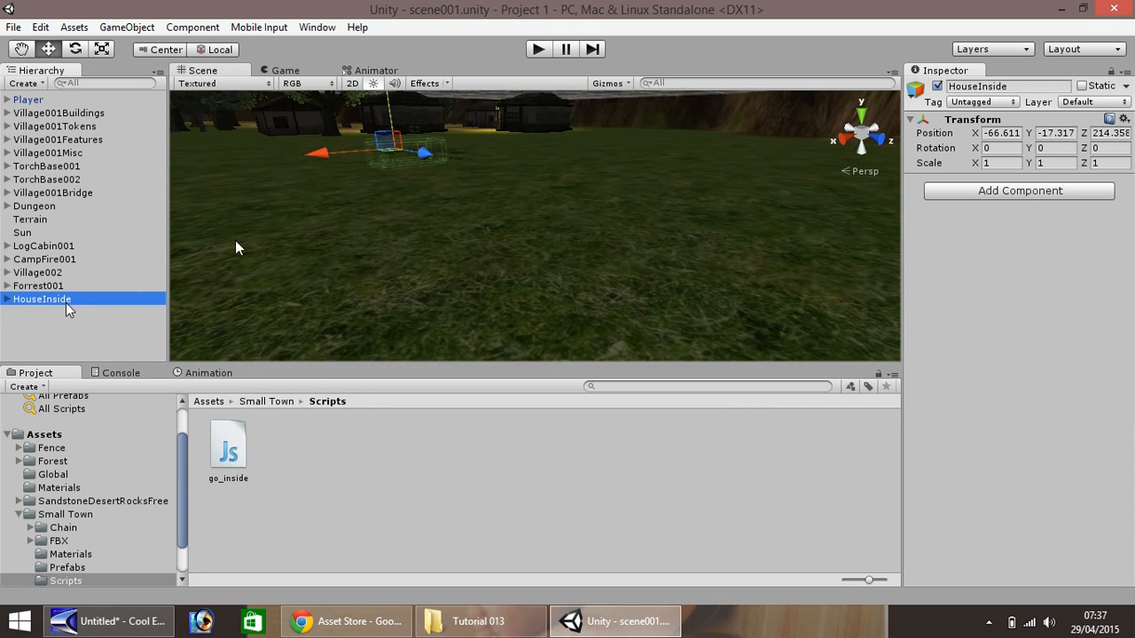
right_click_drag(298, 176, 338, 157)
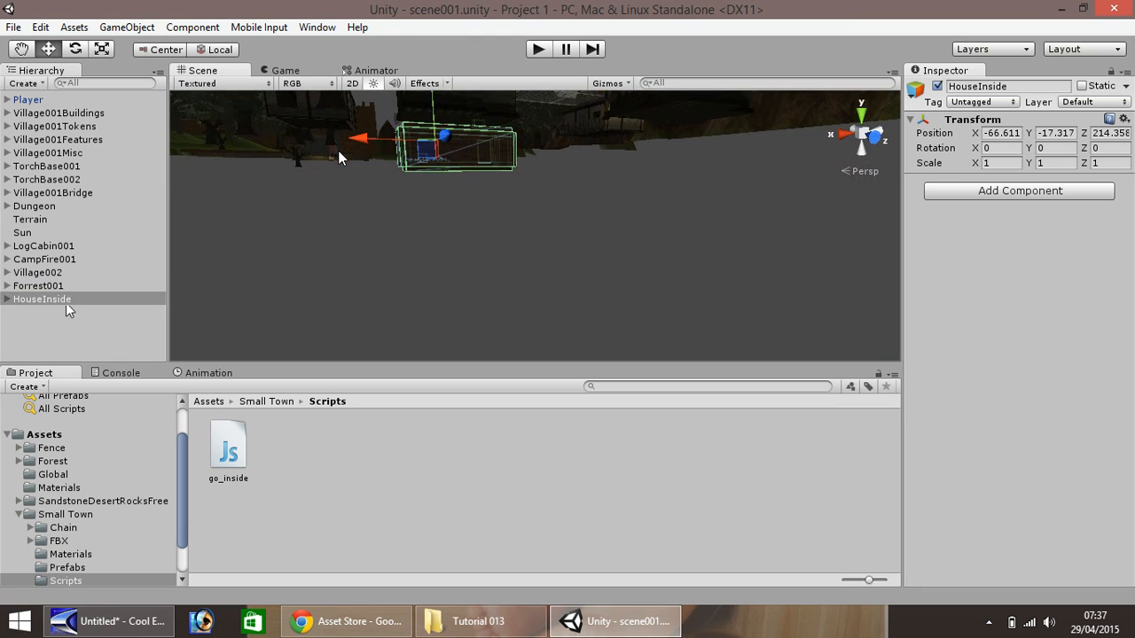
right_click_drag(440, 221, 344, 160)
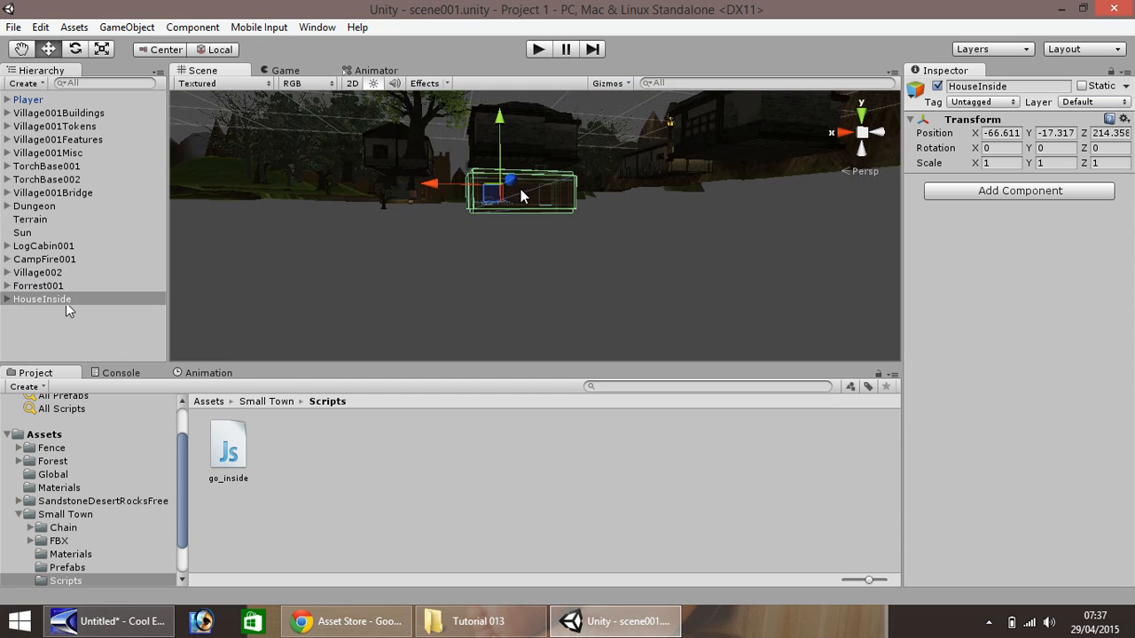
left_click(50, 301)
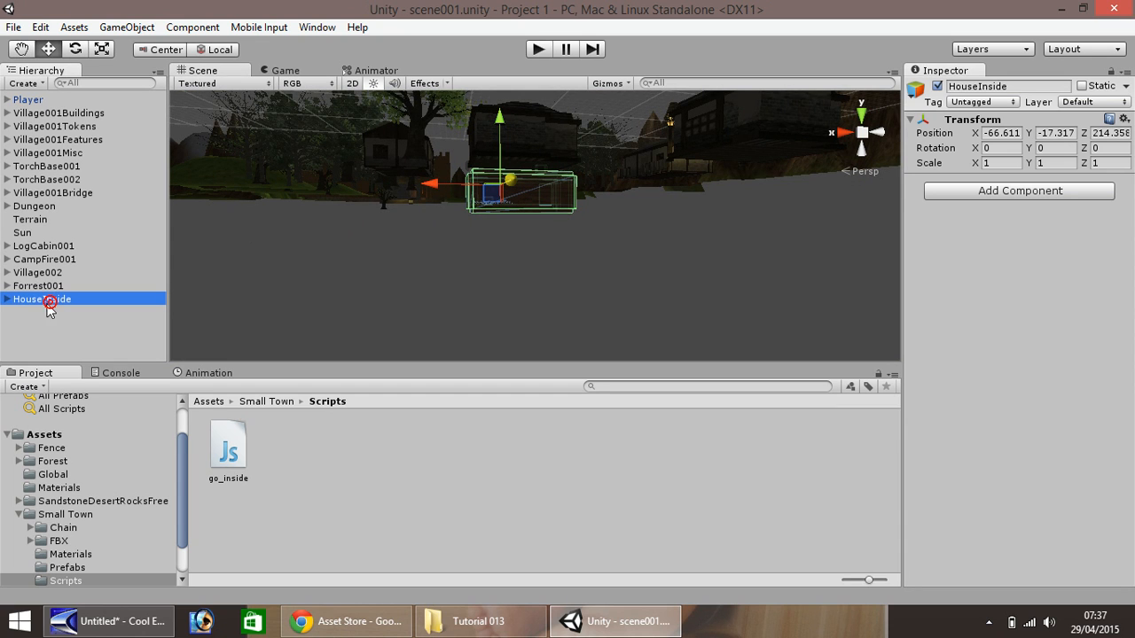
double_click(49, 302)
left_click(8, 298)
left_click(55, 313)
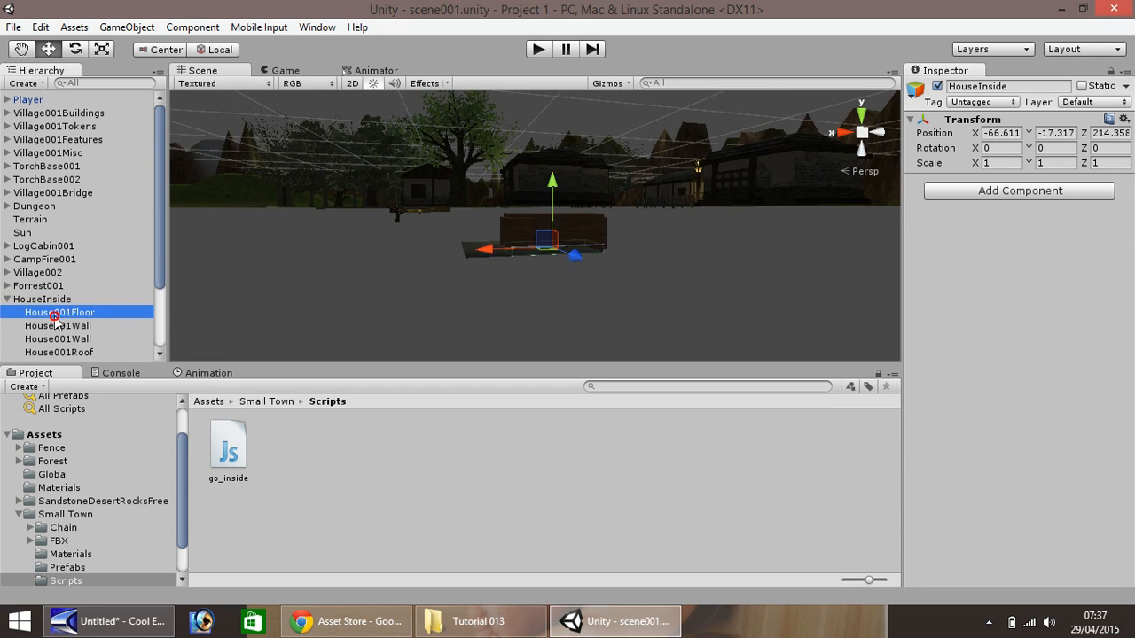
double_click(55, 313)
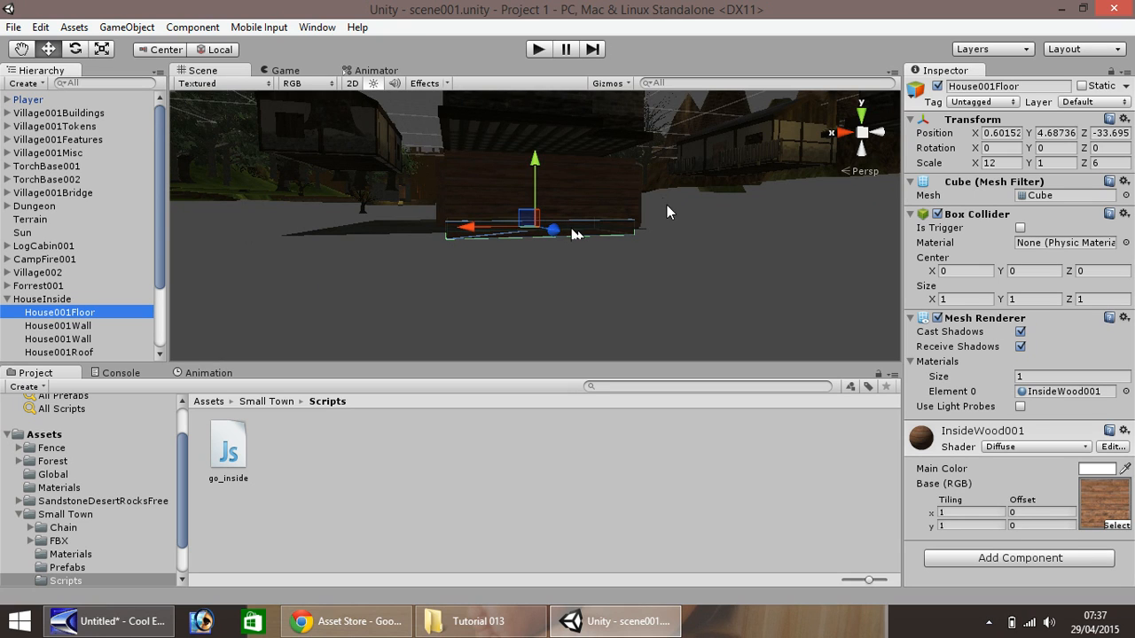
right_click_drag(601, 206, 478, 218)
left_click(432, 234)
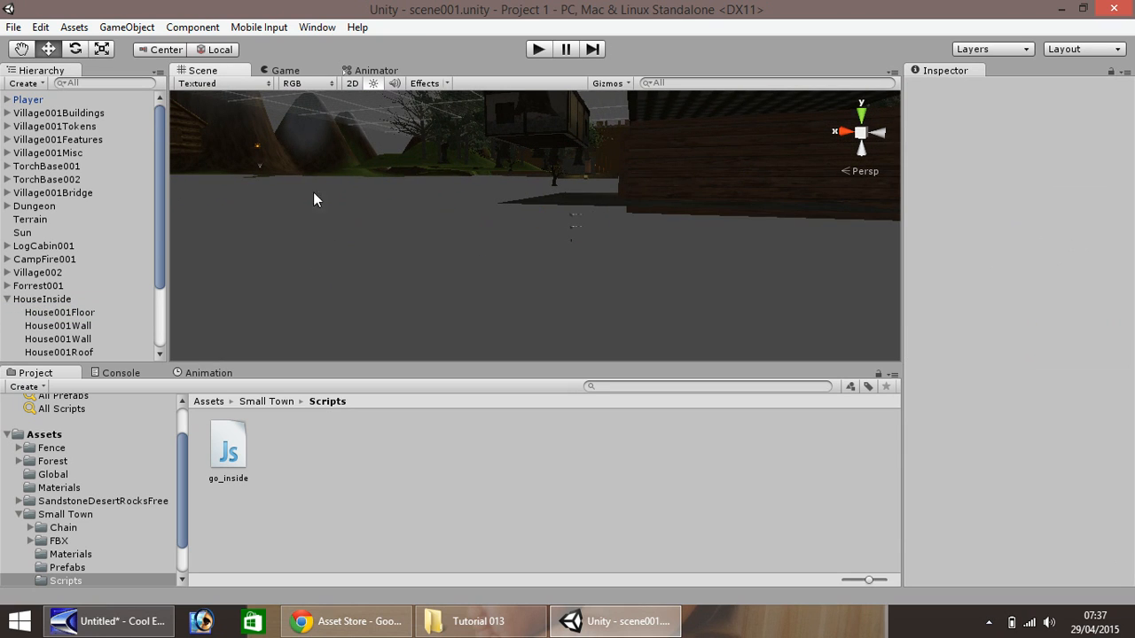
- Inspect the wooden door inside the house and the objects grouped under HouseInside
left_click(24, 50)
left_click_drag(650, 228, 173, 337)
left_click_drag(348, 225, 420, 256)
scroll(360, 264, "up", 5)
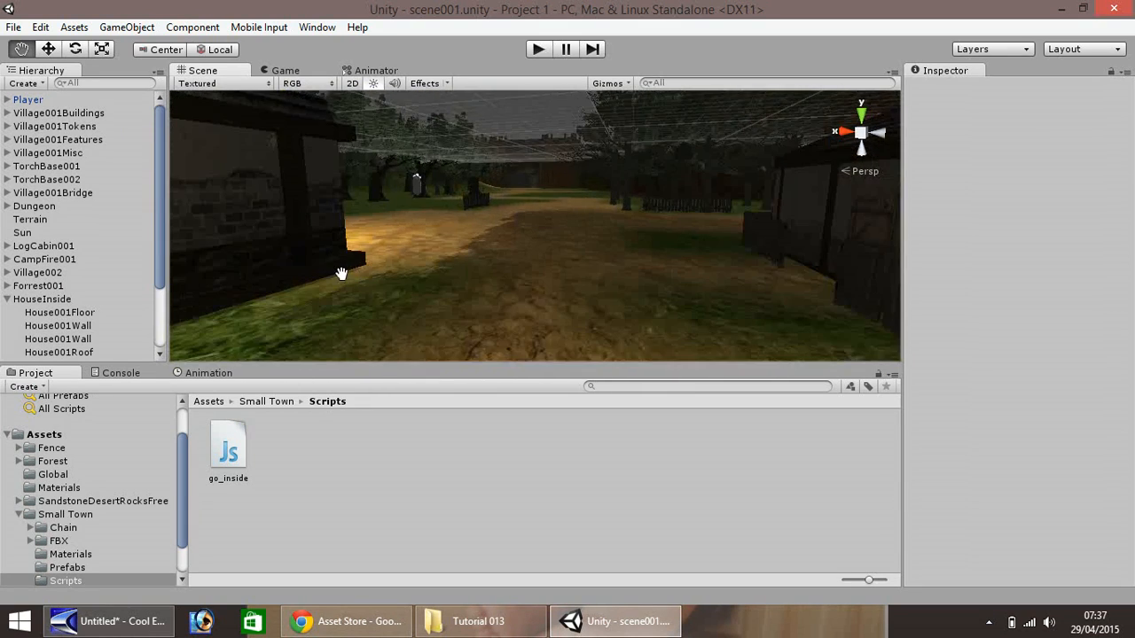
left_click_drag(342, 273, 468, 258)
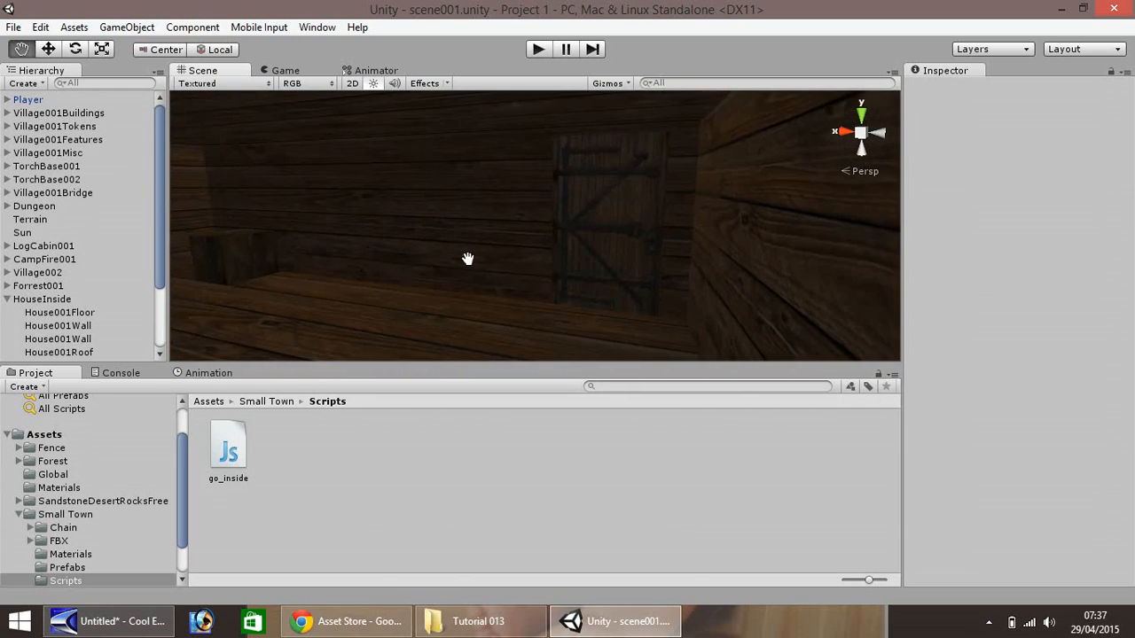
right_click_drag(390, 265, 435, 261)
left_click(54, 298)
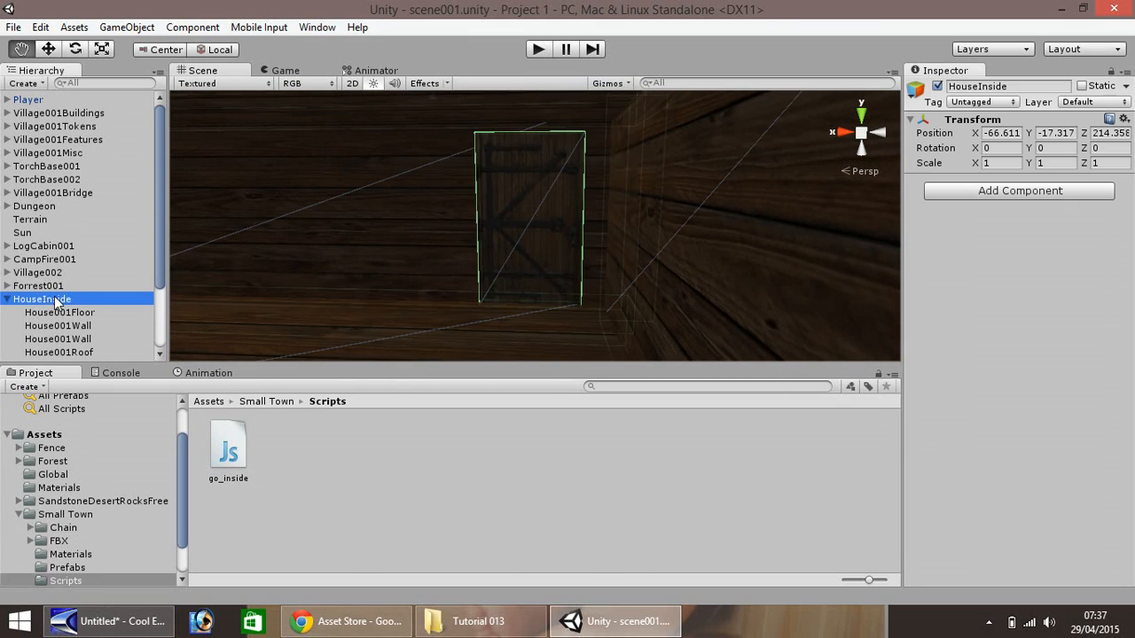
left_click_drag(159, 229, 154, 280)
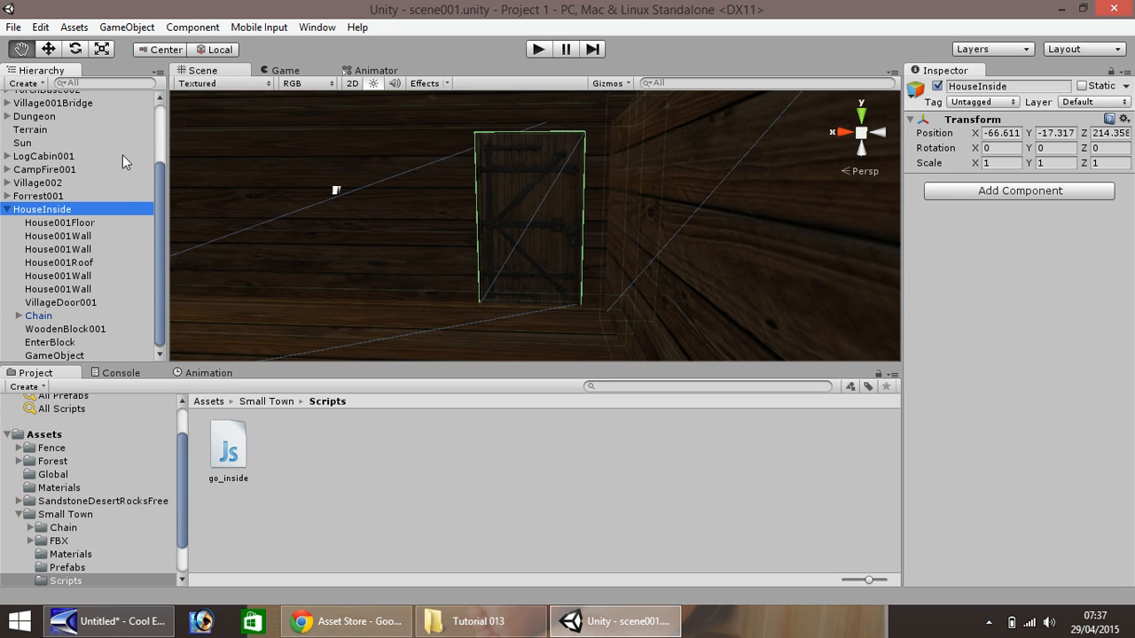
- Open the go_inside script in MonoDevelop and copy all of its code
left_click(49, 51)
left_click(238, 447)
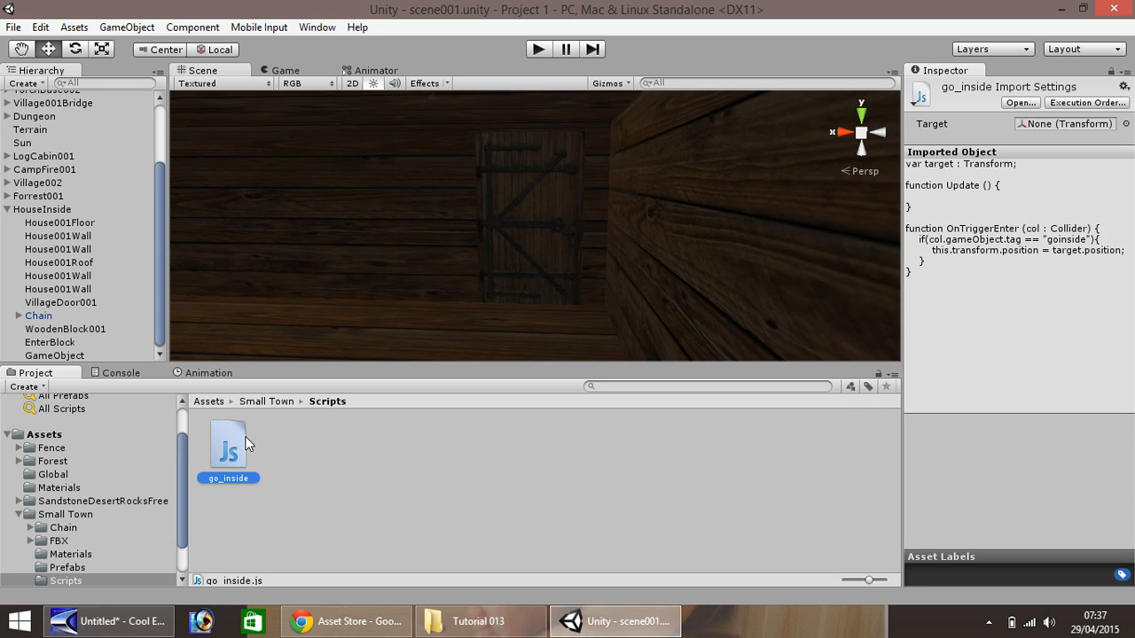
right_click(233, 453)
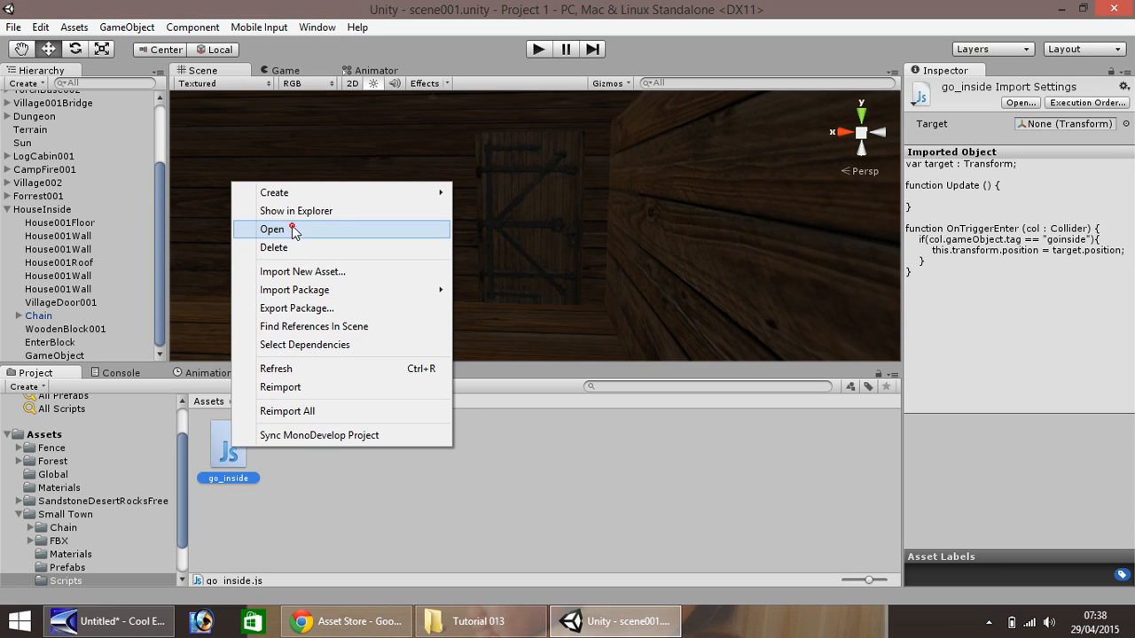
left_click(273, 229)
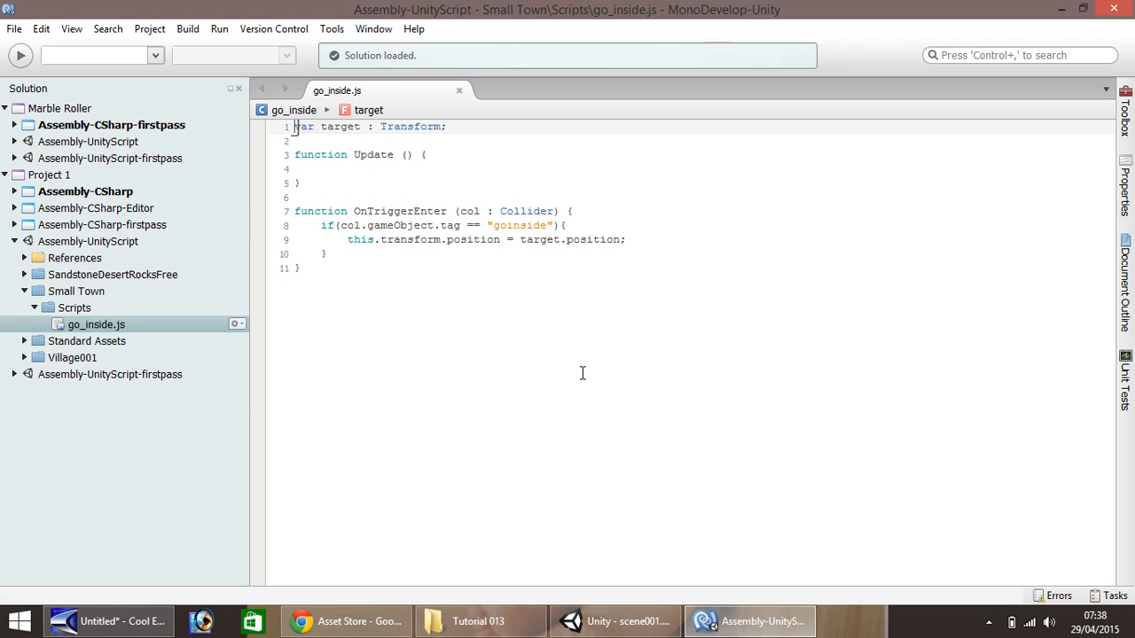
left_click_drag(352, 284, 239, 113)
key("ctrl+c")
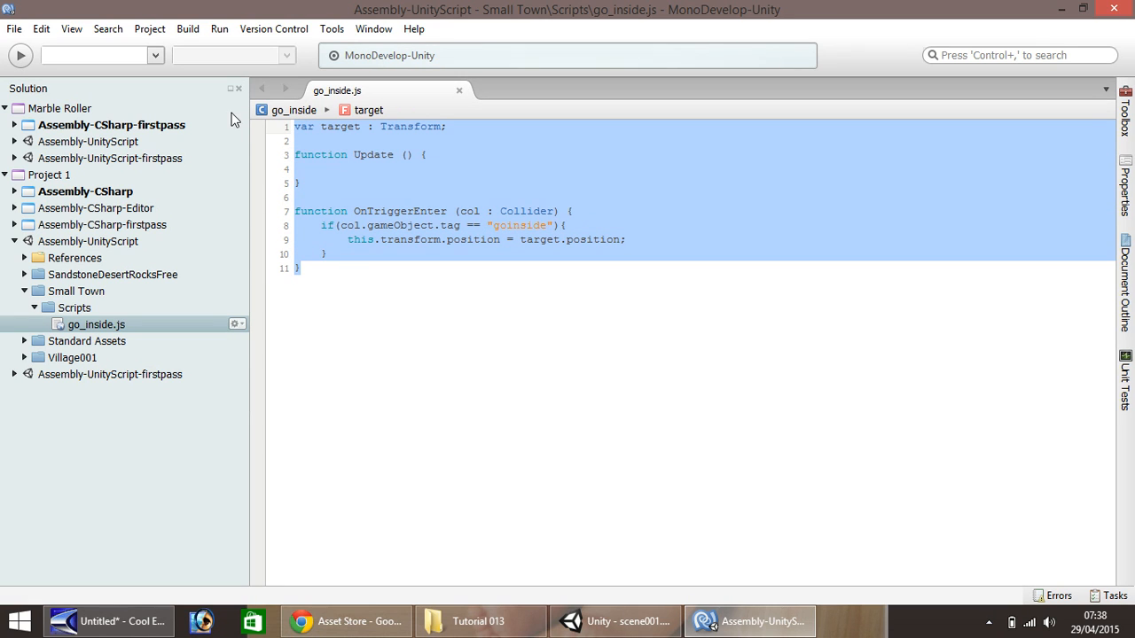
- Switch back to Unity and create a new Javascript named go_outside in the Small Town Scripts folder
left_click(612, 621)
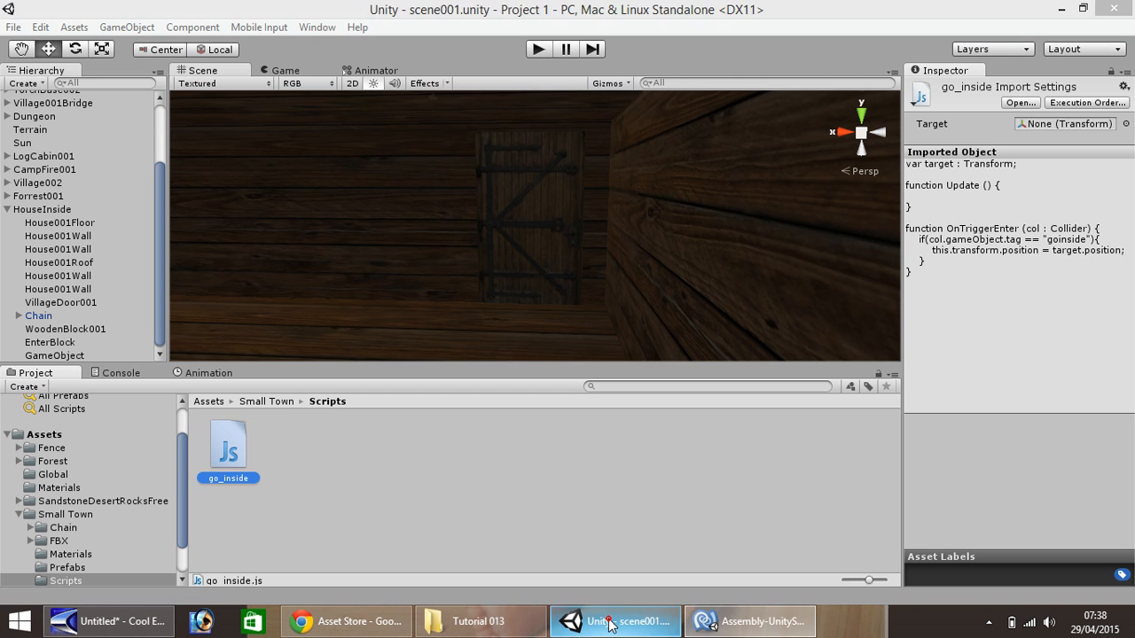
right_click(306, 455)
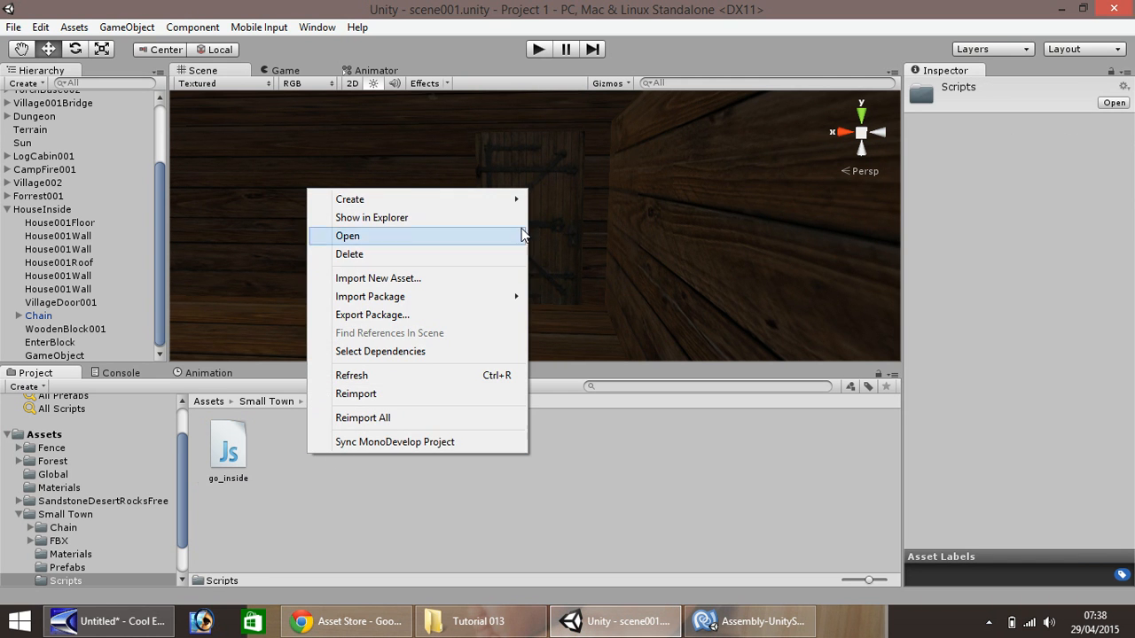
mouse_move(518, 202)
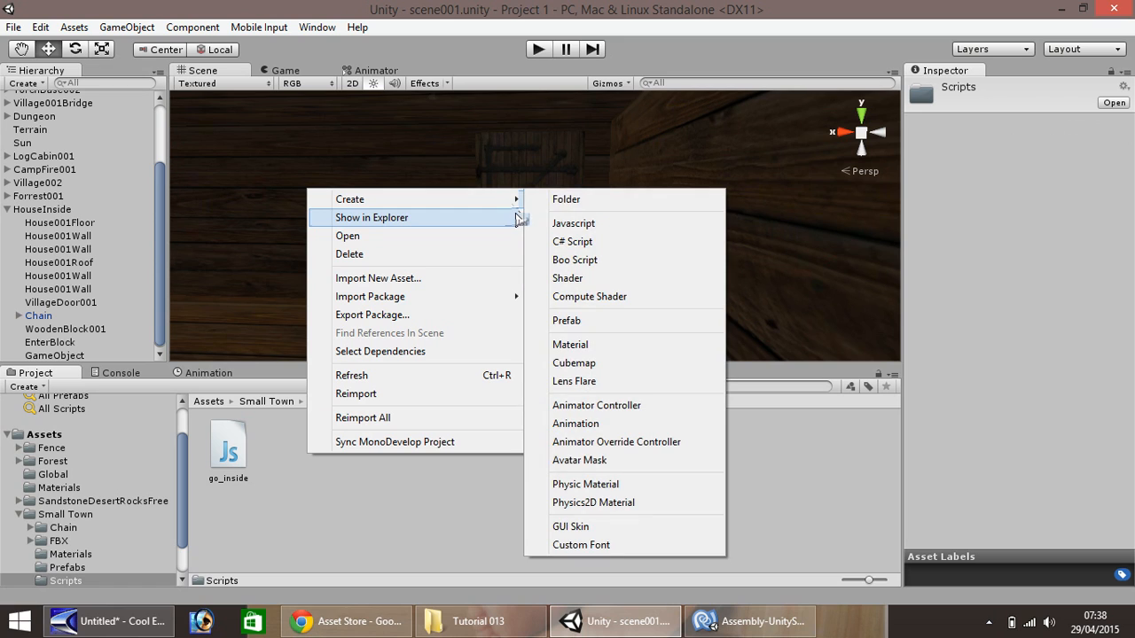
left_click(591, 225)
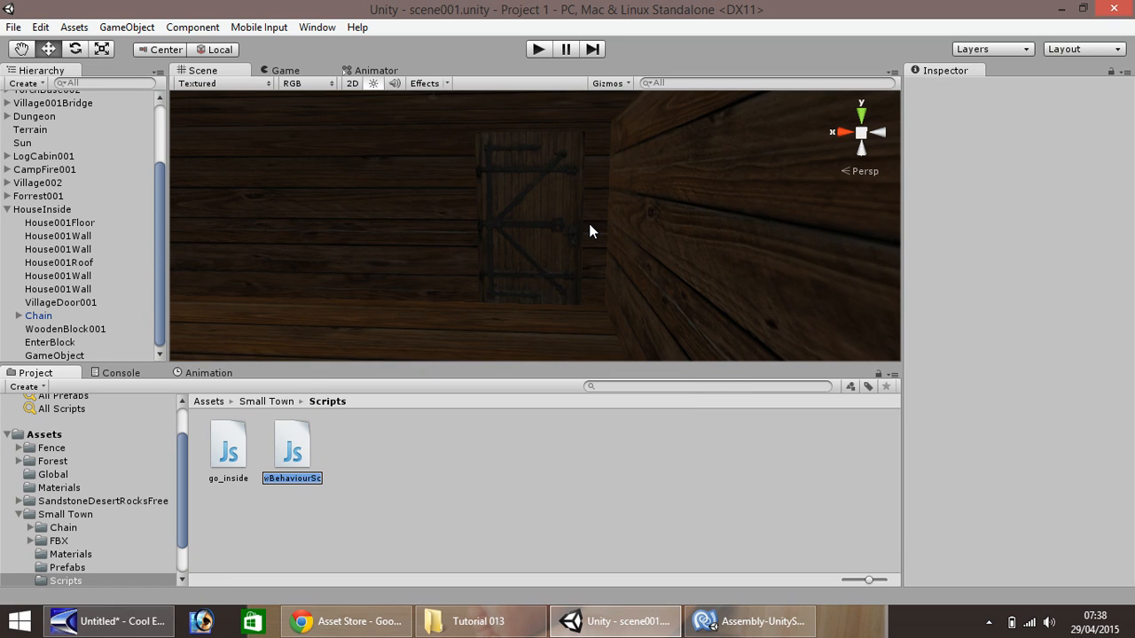
type("go_outside")
- Open the go_outside script in MonoDevelop and replace its default code with the code copied from go_inside
right_click(298, 459)
left_click(369, 243)
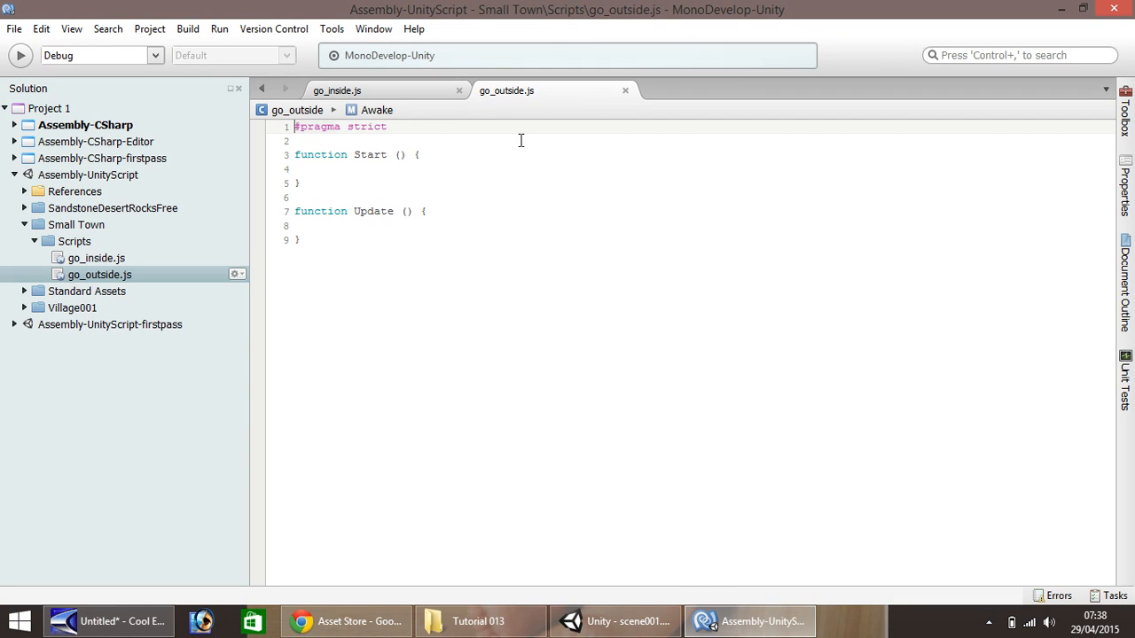
left_click(339, 91)
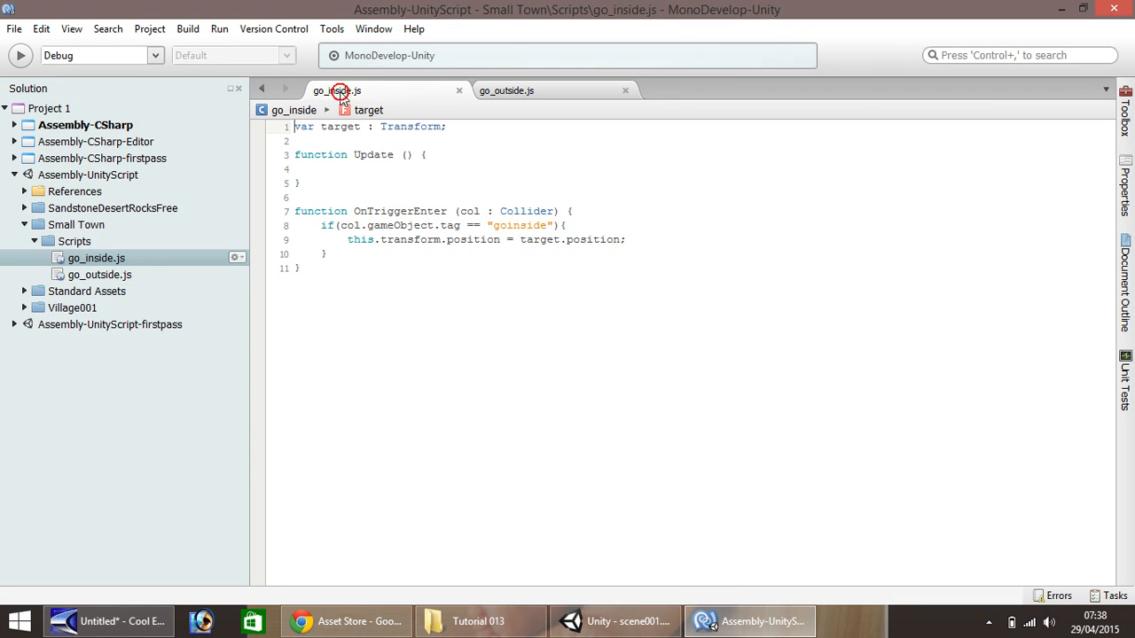
left_click(525, 92)
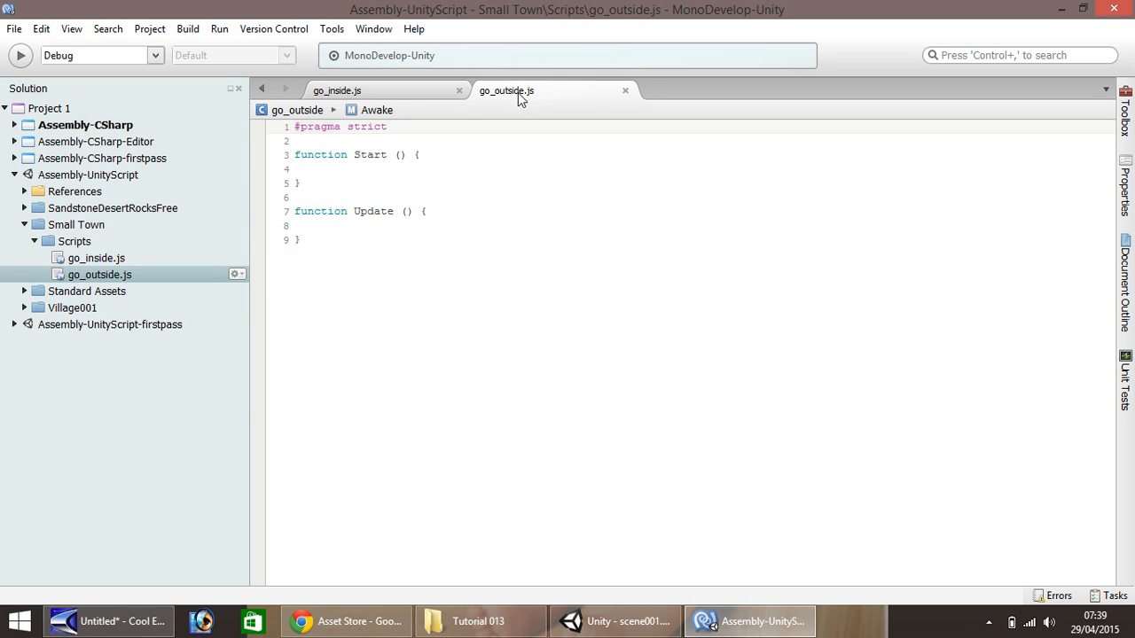
left_click_drag(355, 264, 279, 127)
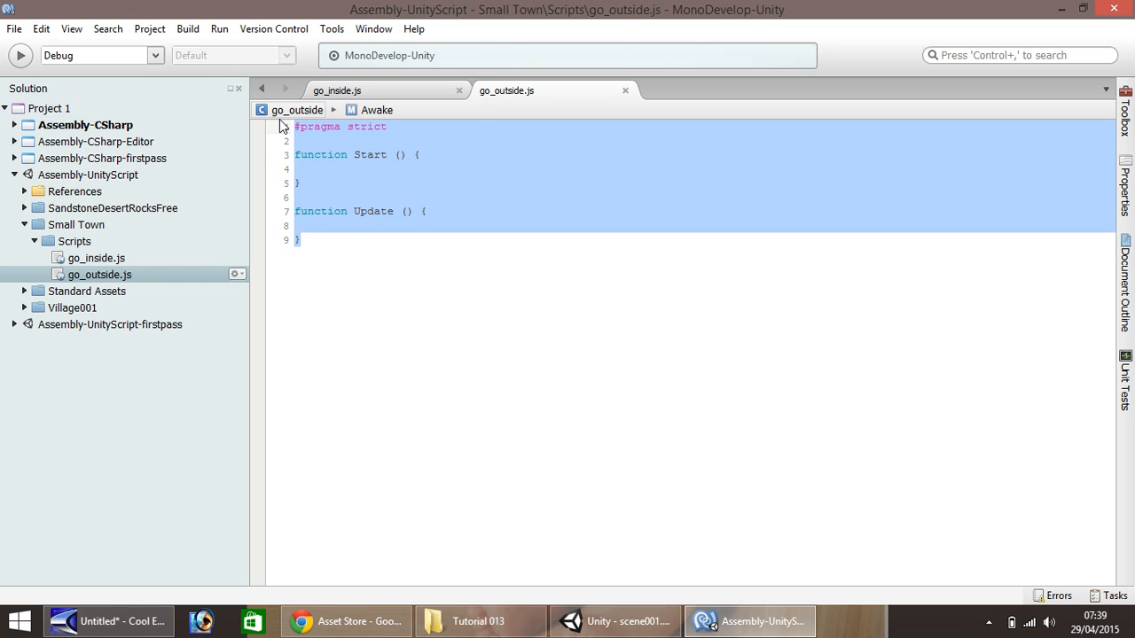
key("BackSpace")
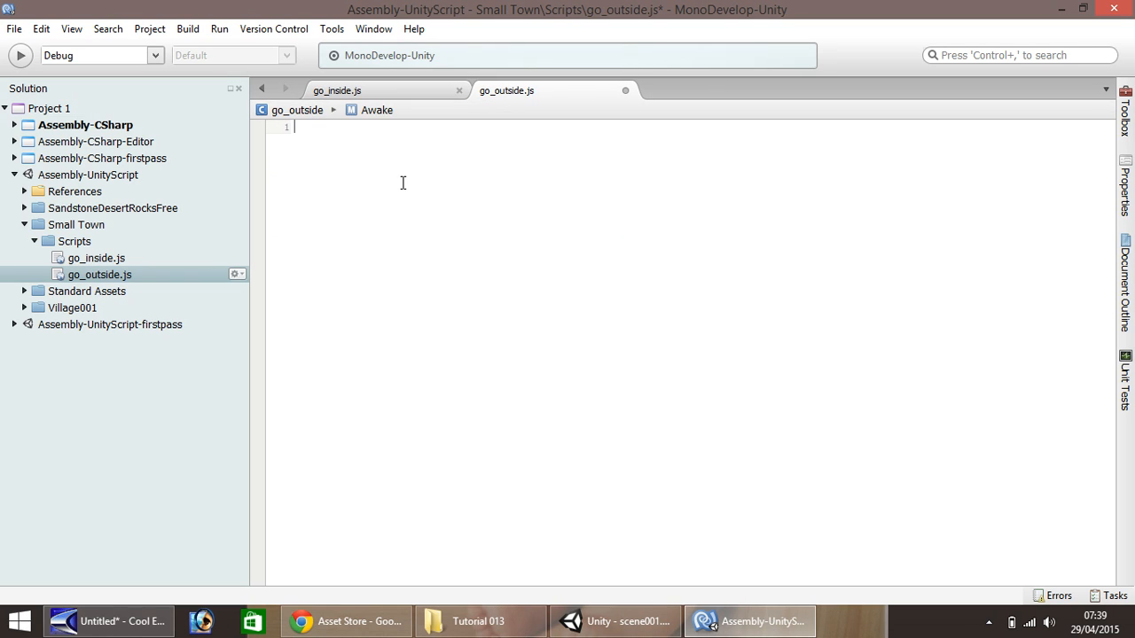
key("ctrl+v")
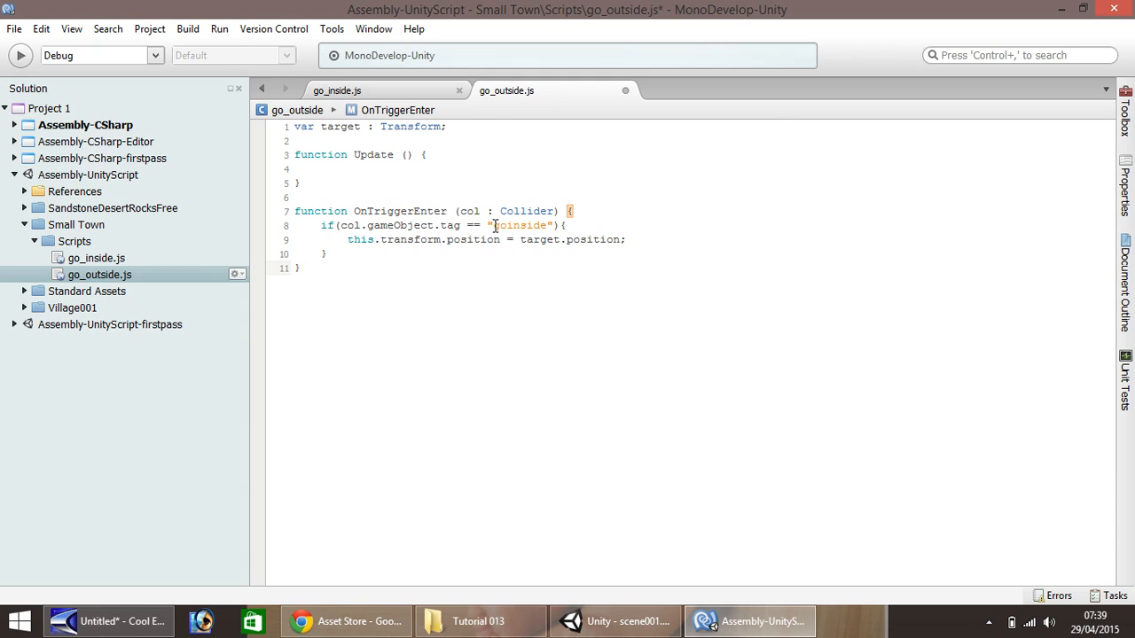
- Change the tag compared in OnTriggerEnter to "gooutside" and save the go_outside script
left_click_drag(494, 225, 546, 227)
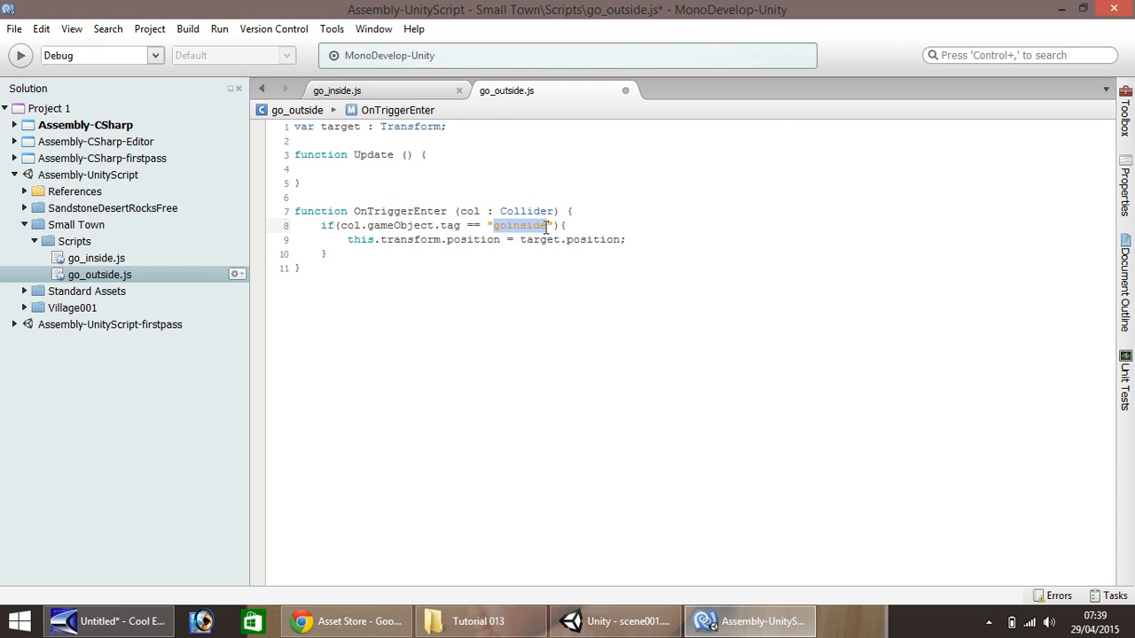
type("gooutsid")
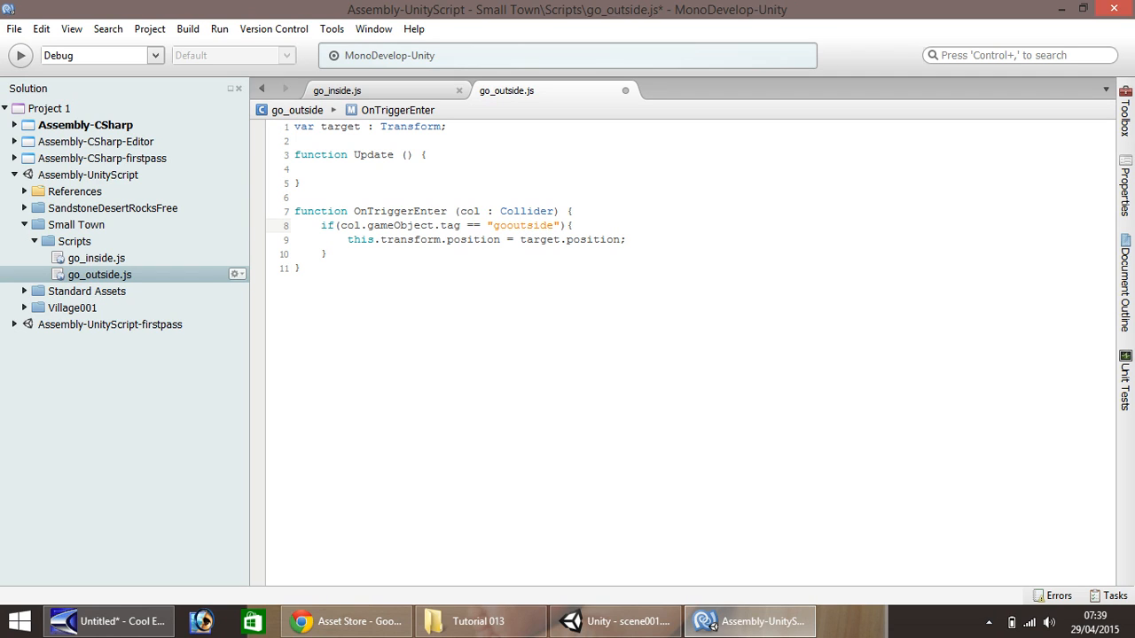
key("ctrl+s")
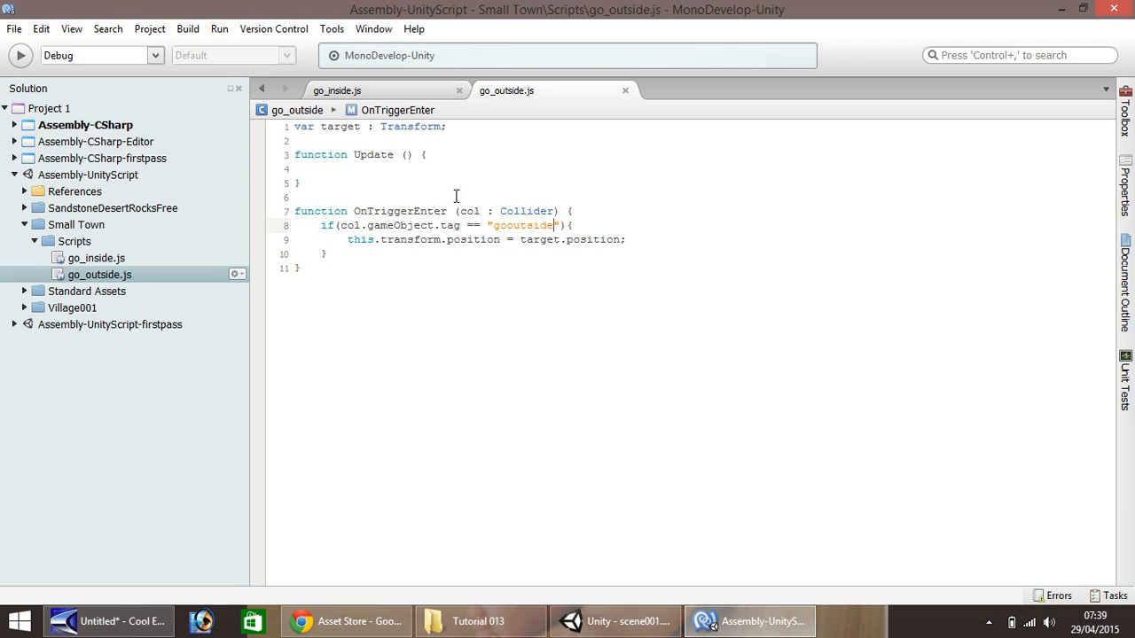
left_click(476, 240)
- Switch back to Unity and attach the go_outside script to the Player object
left_click(613, 620)
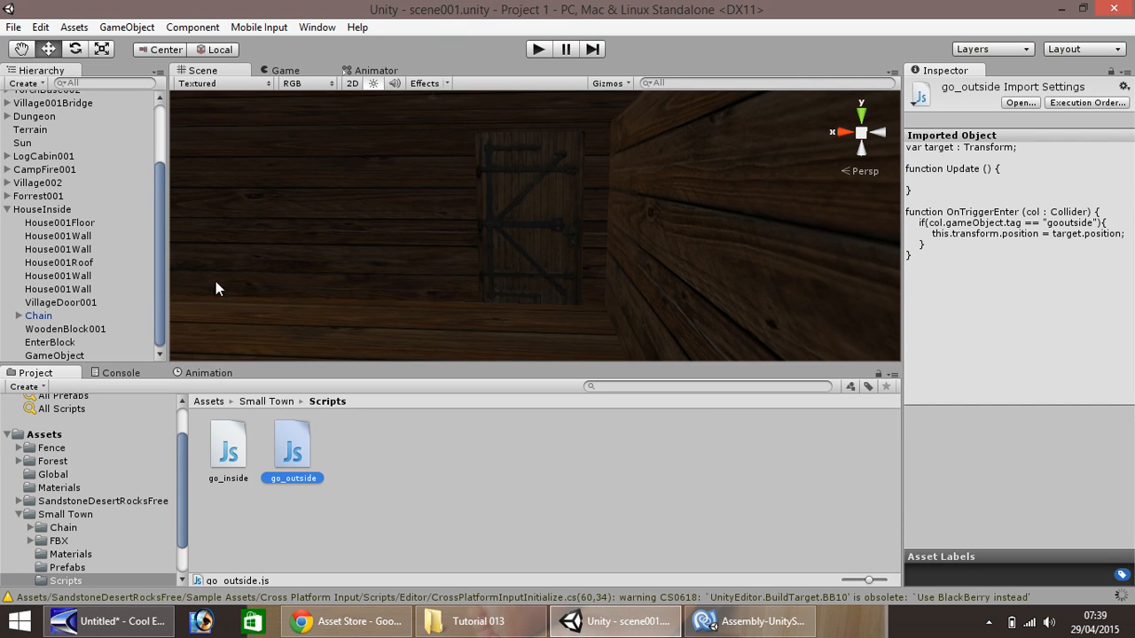
left_click(538, 209)
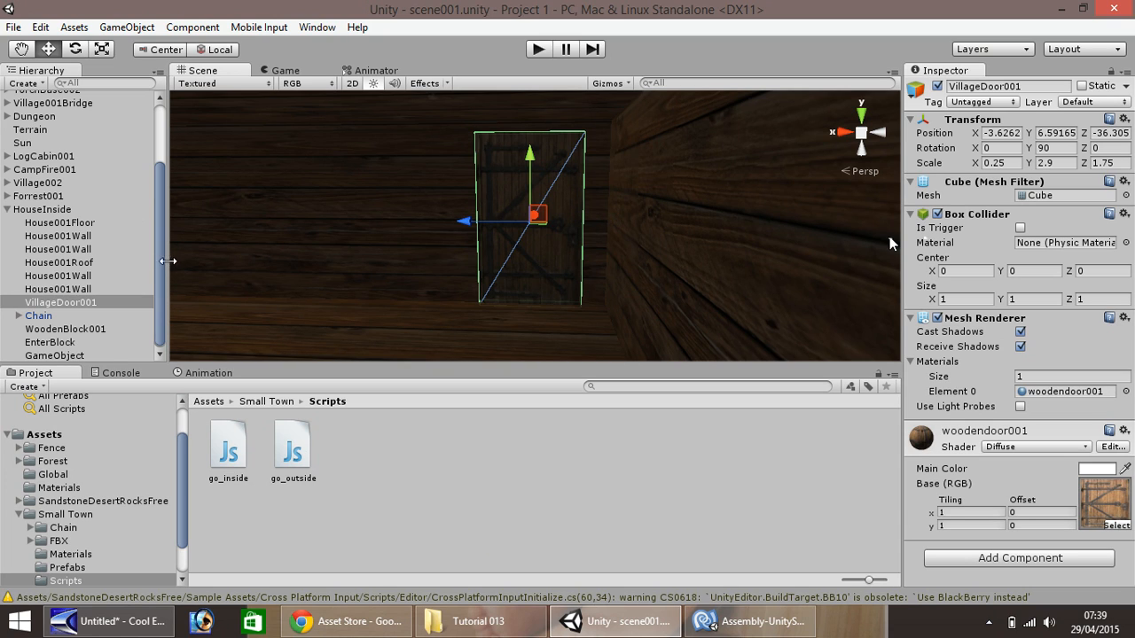
scroll(79, 222, "up", 3)
left_click(33, 101)
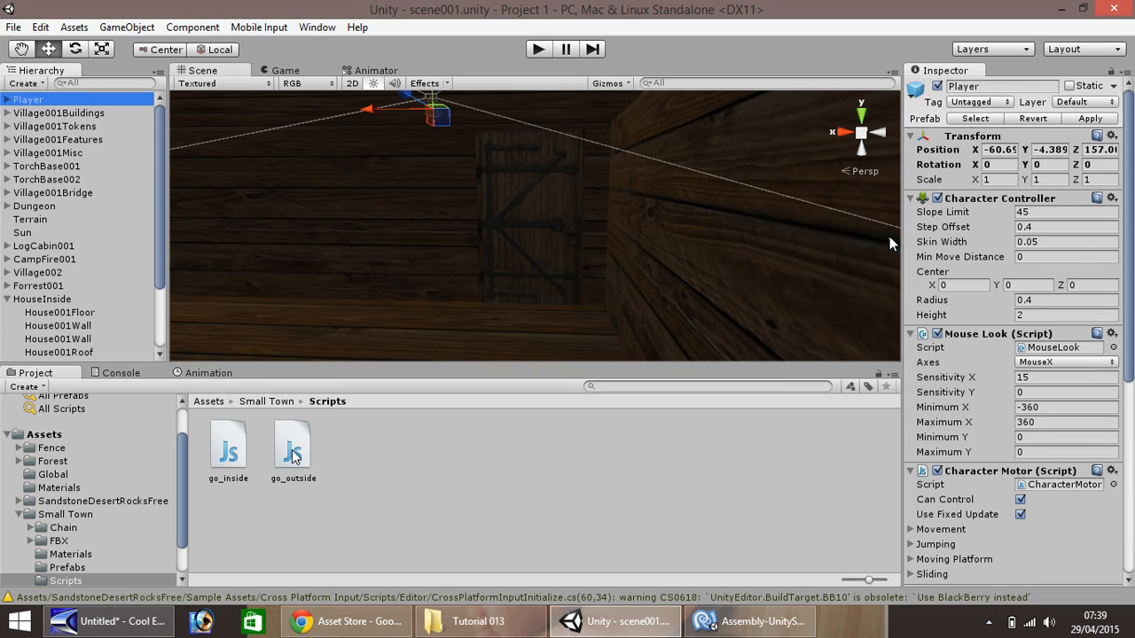
left_click_drag(293, 454, 31, 104)
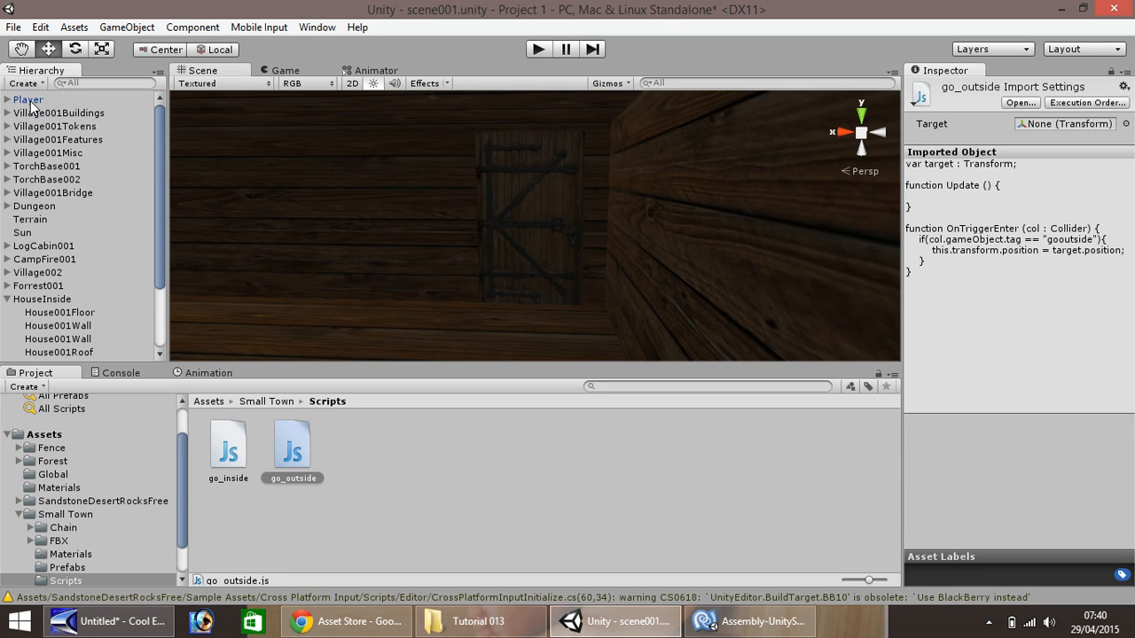
- Starting from the inside door's tag setting, add a new tag named "gooutside" as Element 1
left_click(507, 201)
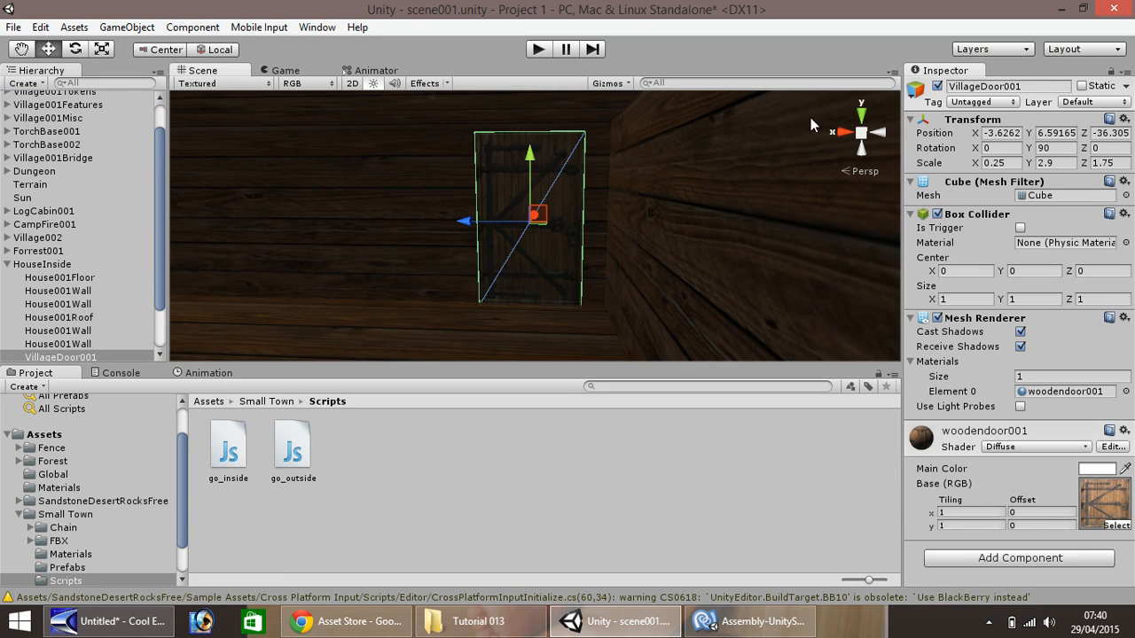
left_click(1011, 103)
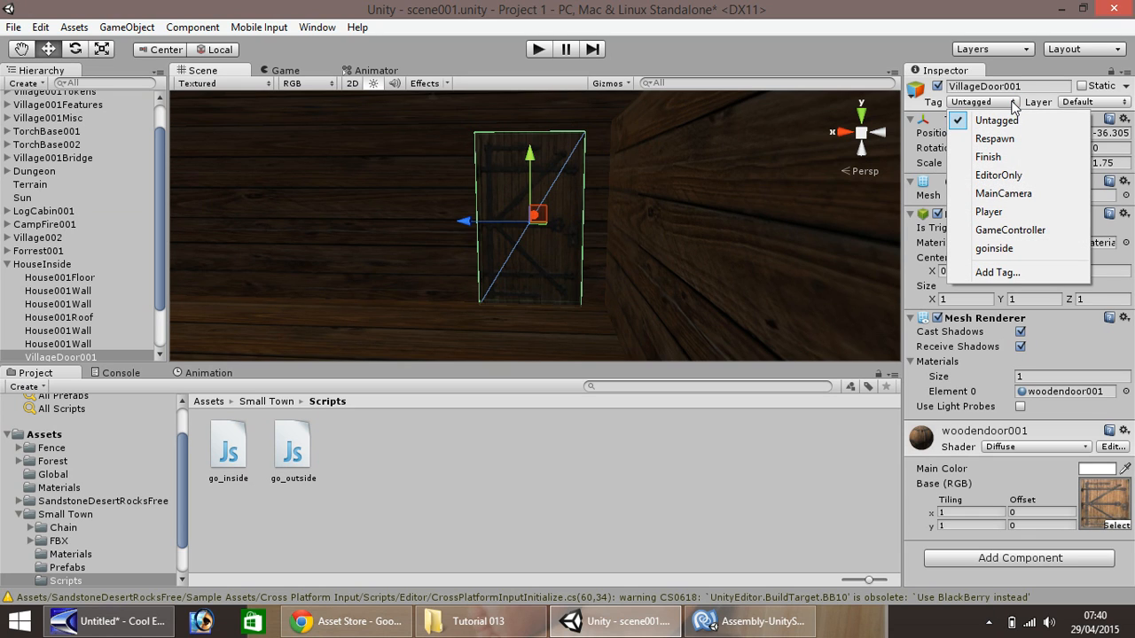
left_click(1002, 272)
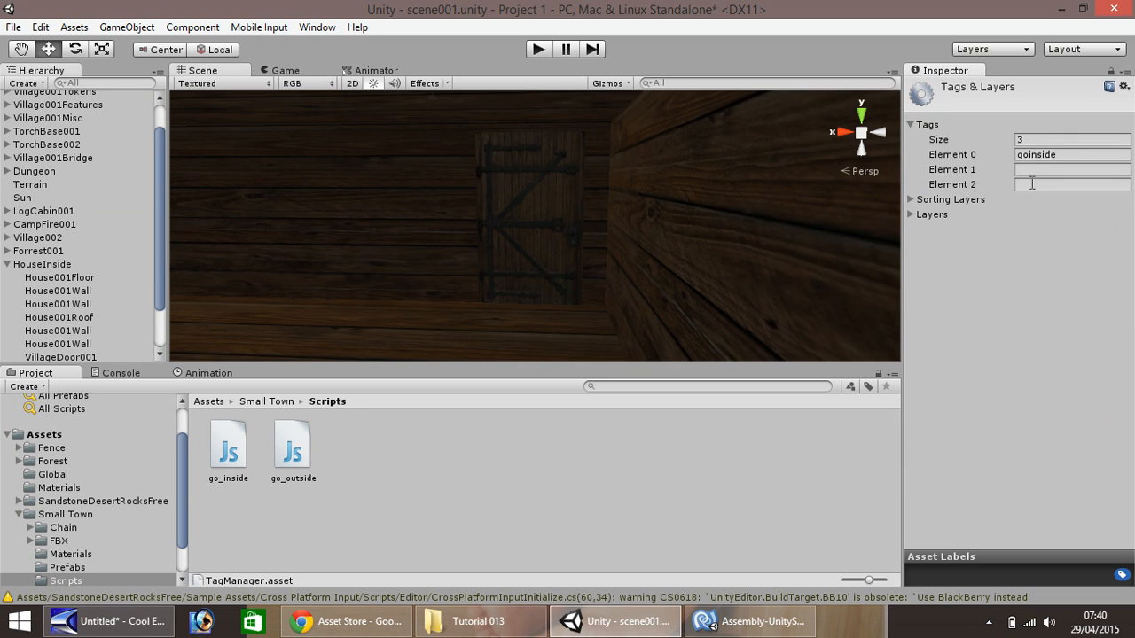
left_click(1040, 169)
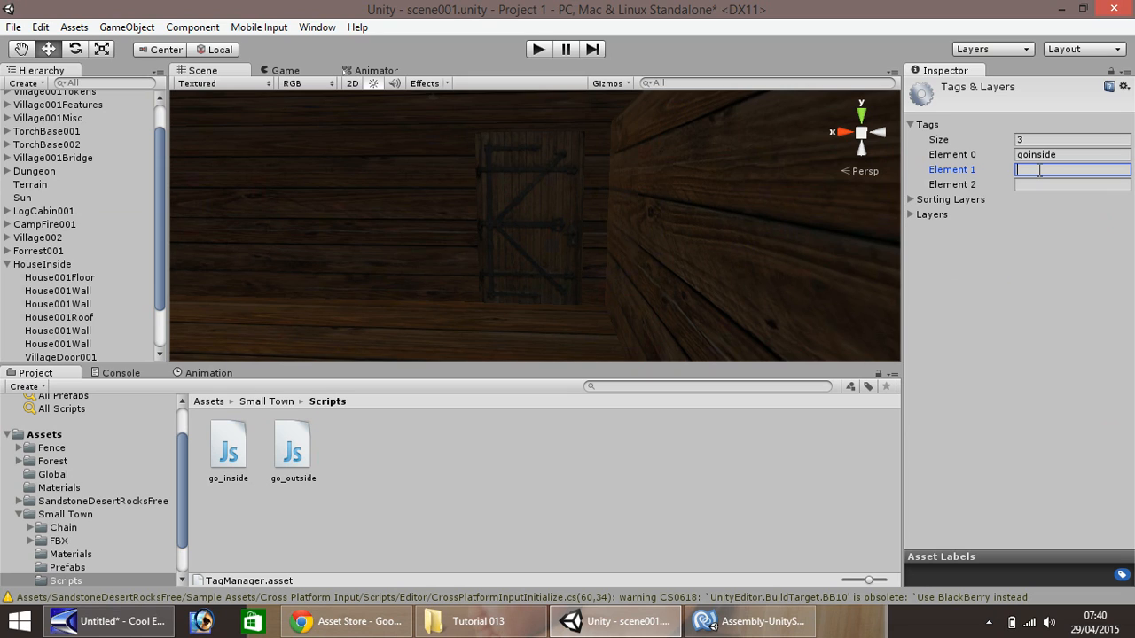
type("gooutside")
- Assign the gooutside tag to VillageDoor001 and make its Box Collider a trigger
left_click(495, 221)
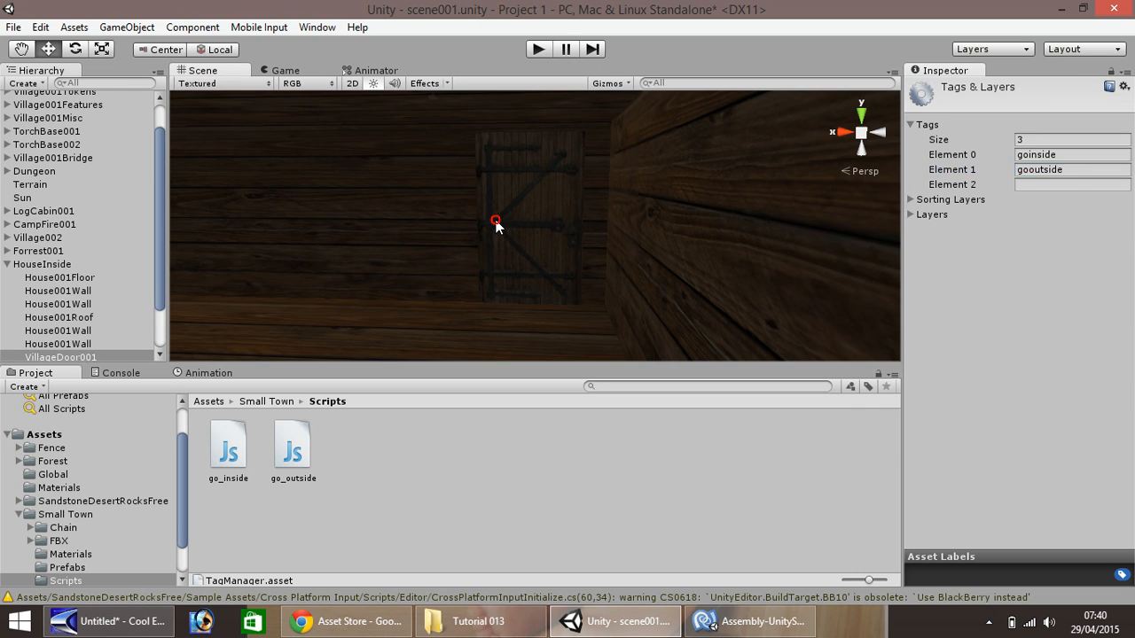
left_click(545, 197)
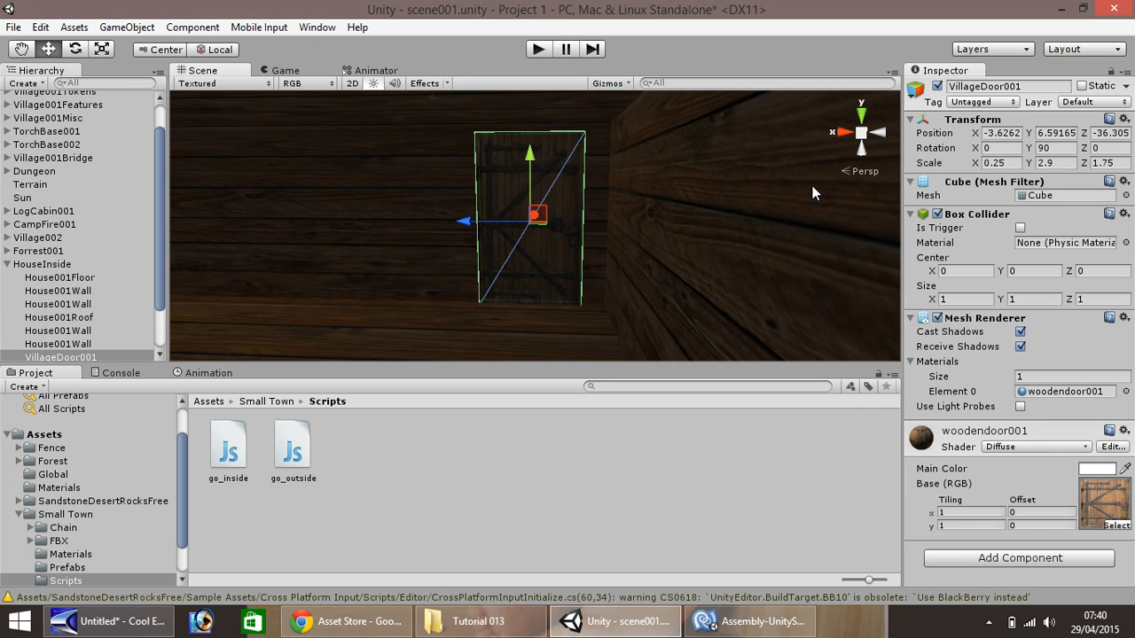
left_click(1013, 103)
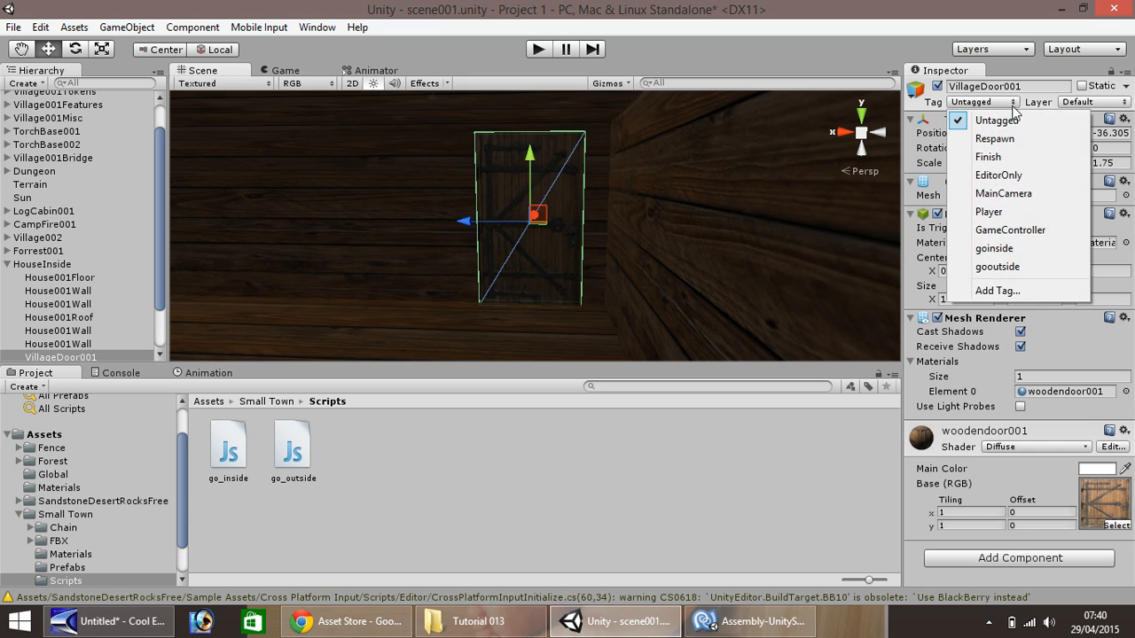
left_click(1011, 267)
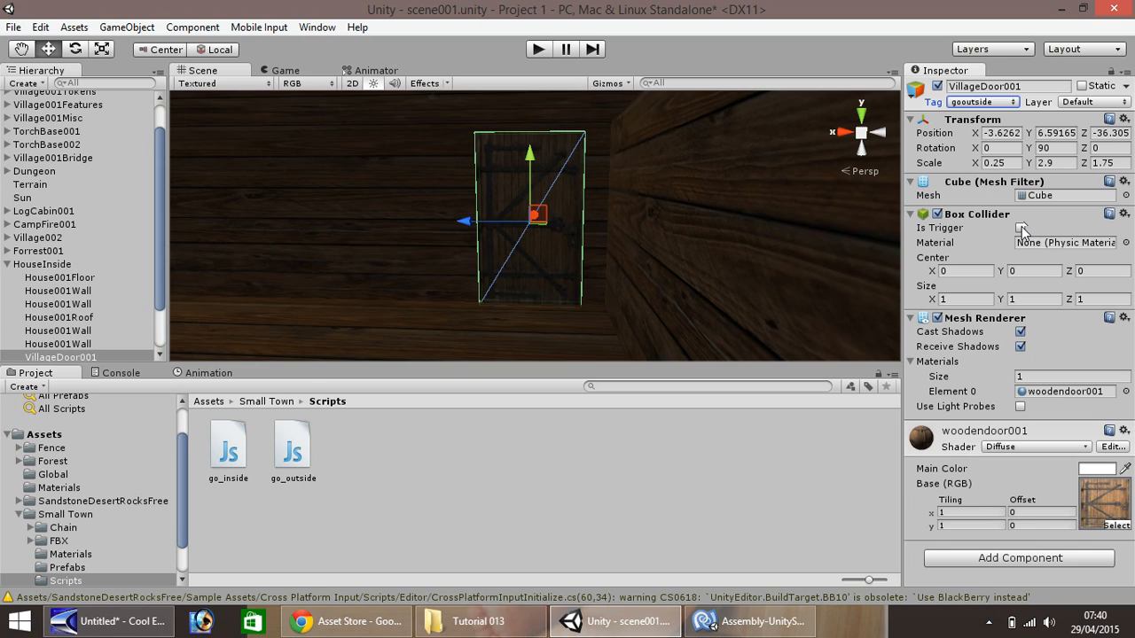
left_click(1022, 227)
- Examine the target of the Player's Go_outside script, the area outside the house, and the EnterBlock object in HouseInside
left_click_drag(158, 288, 159, 232)
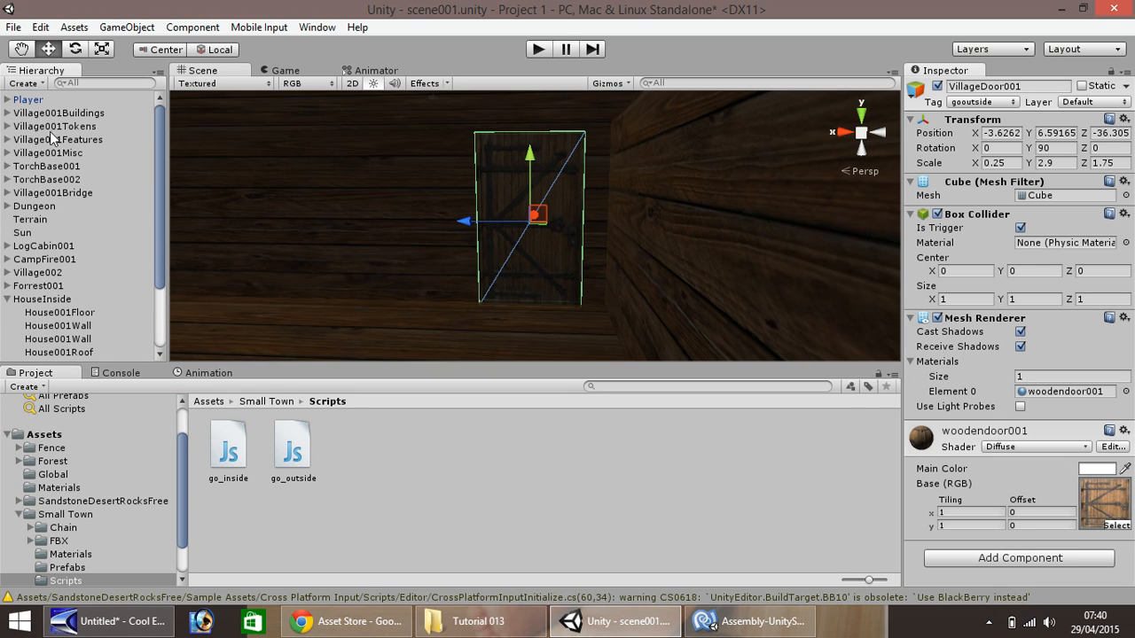
left_click(30, 100)
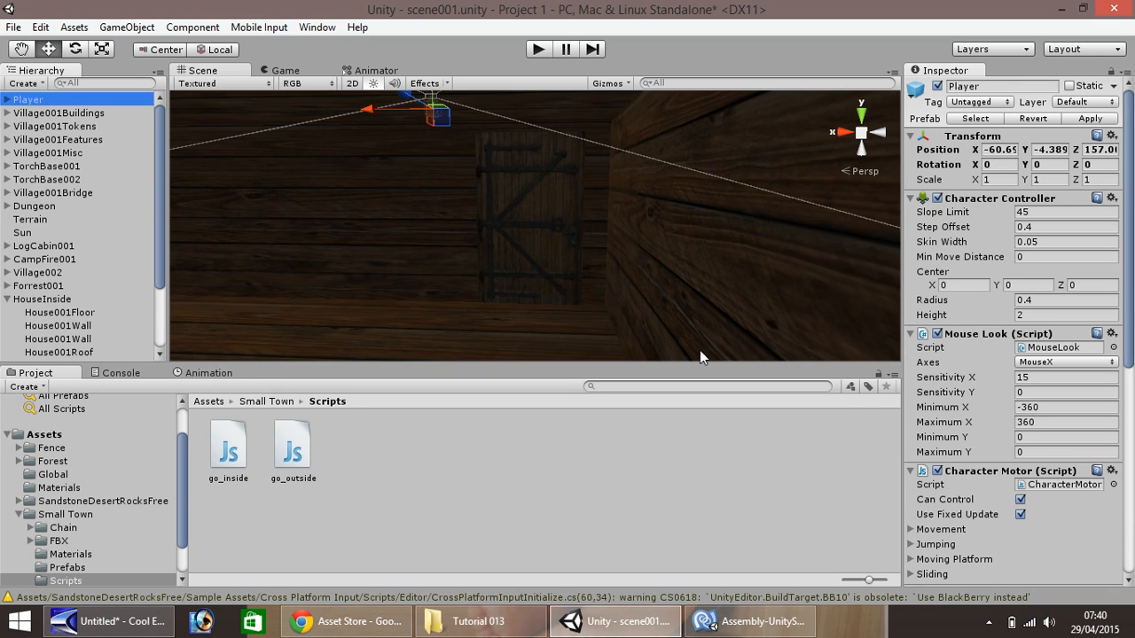
left_click_drag(1133, 269, 1133, 476)
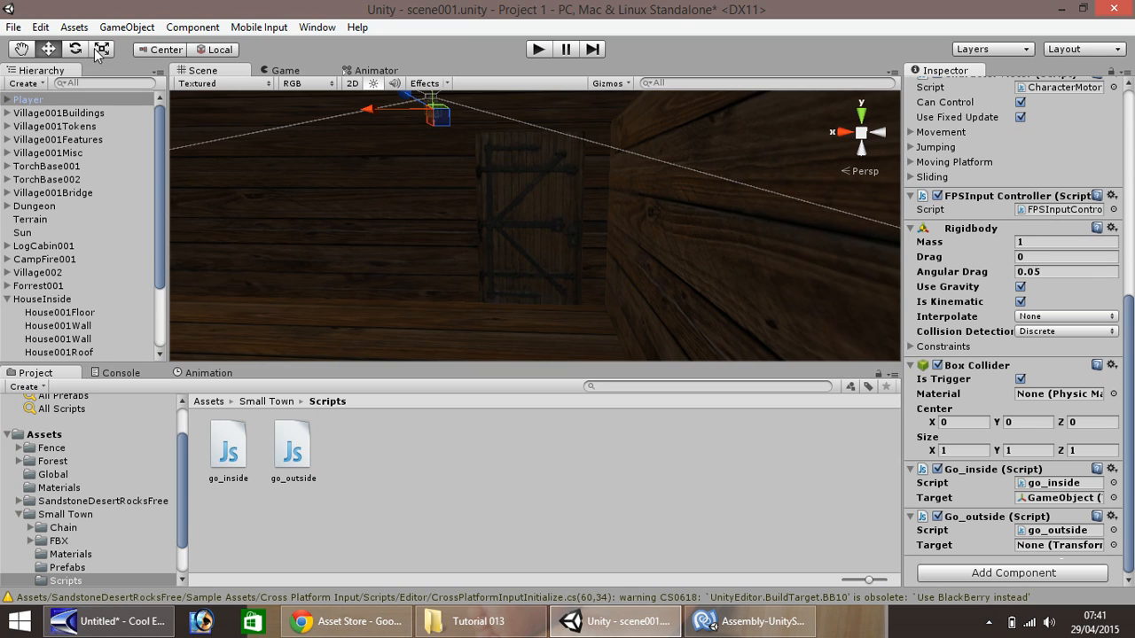
left_click(22, 49)
left_click_drag(401, 165, 261, 371)
left_click_drag(411, 209, 357, 228)
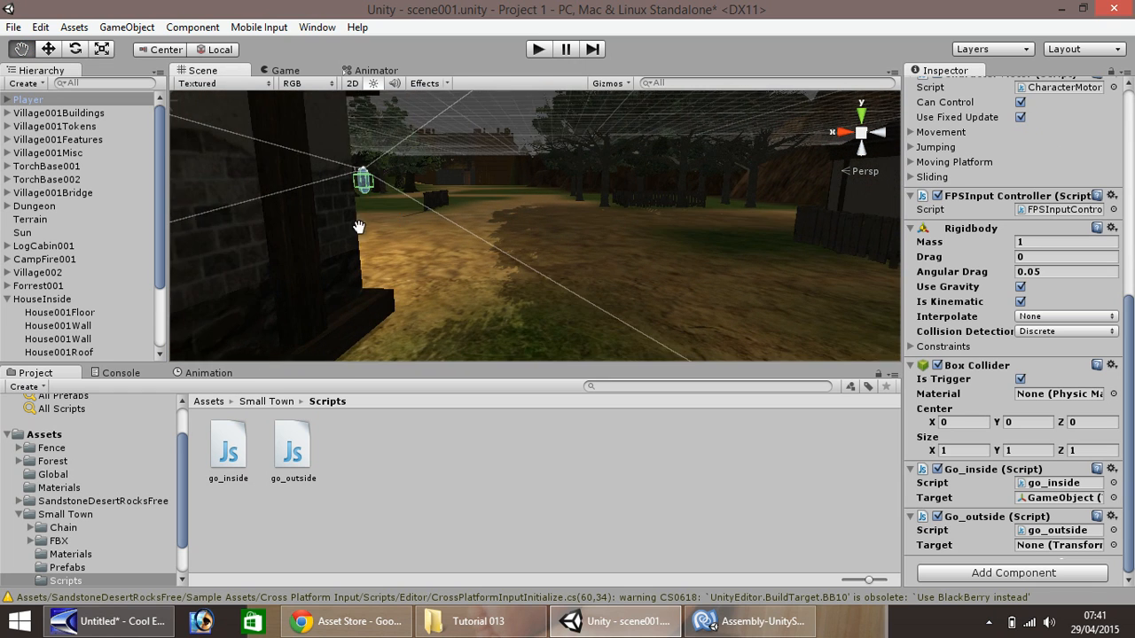
right_click_drag(407, 222, 97, 227)
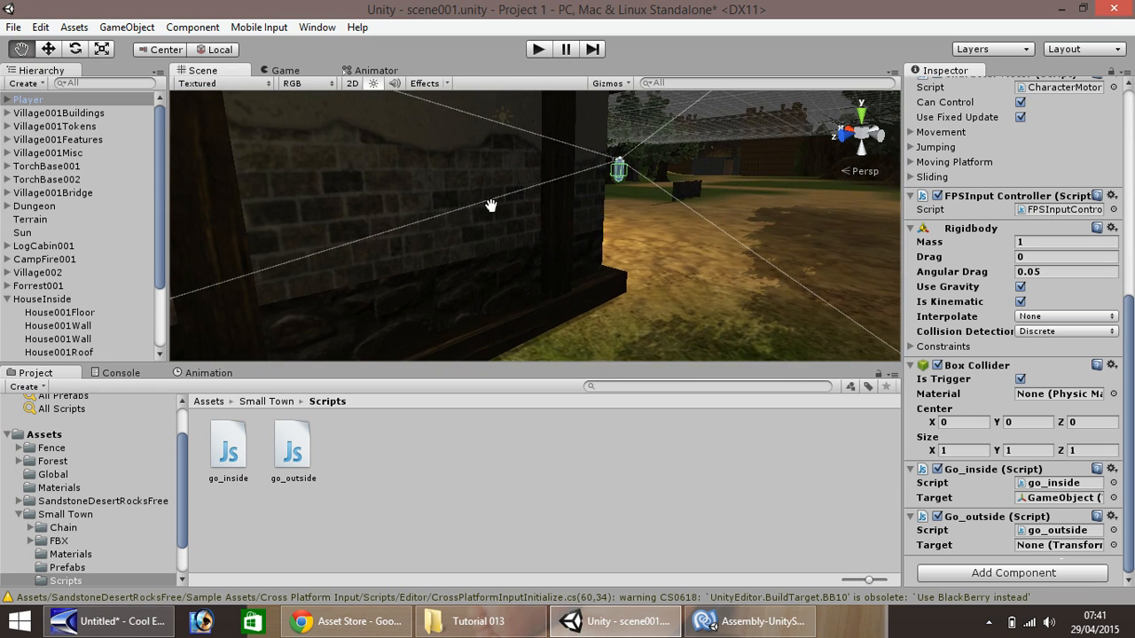
left_click_drag(497, 205, 169, 258)
right_click_drag(249, 253, 66, 256)
left_click_drag(357, 278, 188, 238)
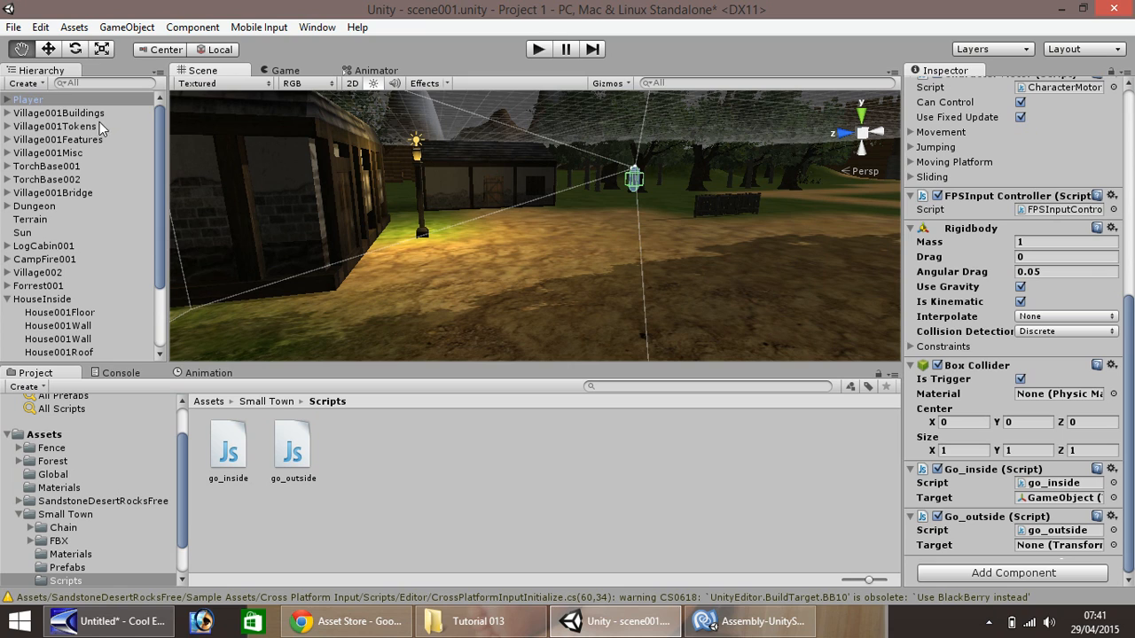
left_click(45, 300)
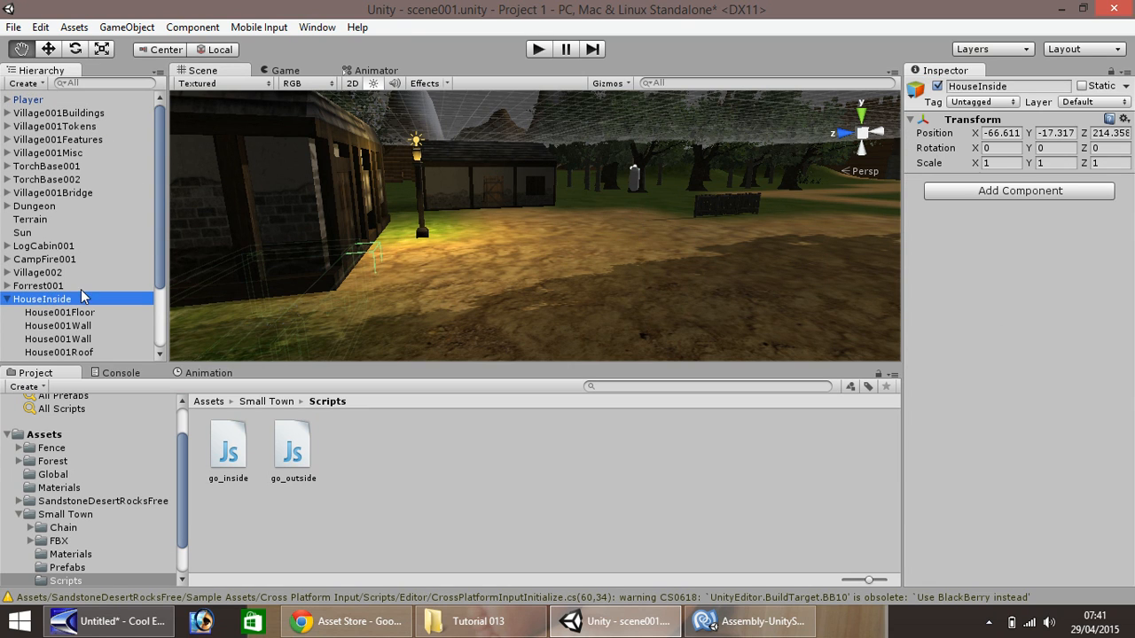
left_click_drag(156, 213, 158, 284)
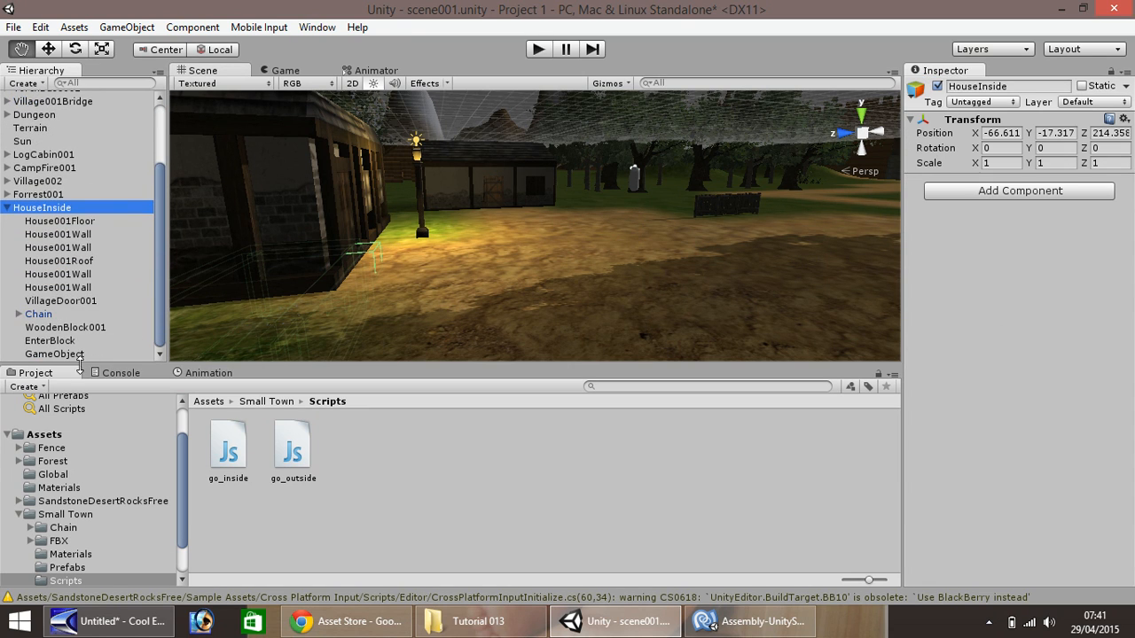
left_click(53, 341)
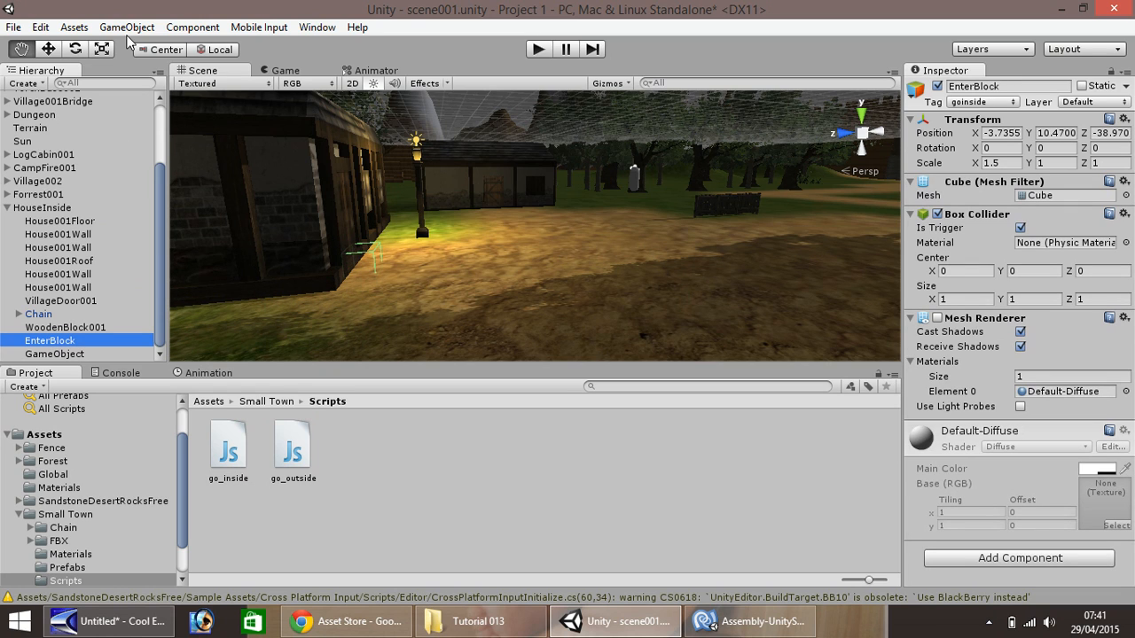
- Create an empty game object and rename it ExitHouse001
left_click(126, 28)
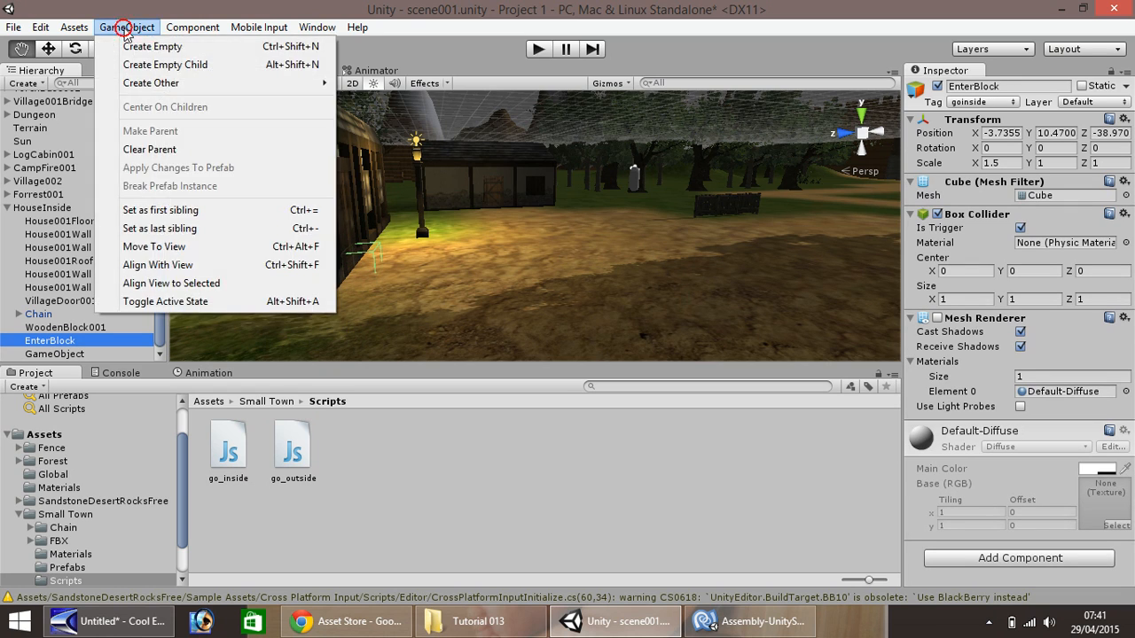
mouse_move(161, 82)
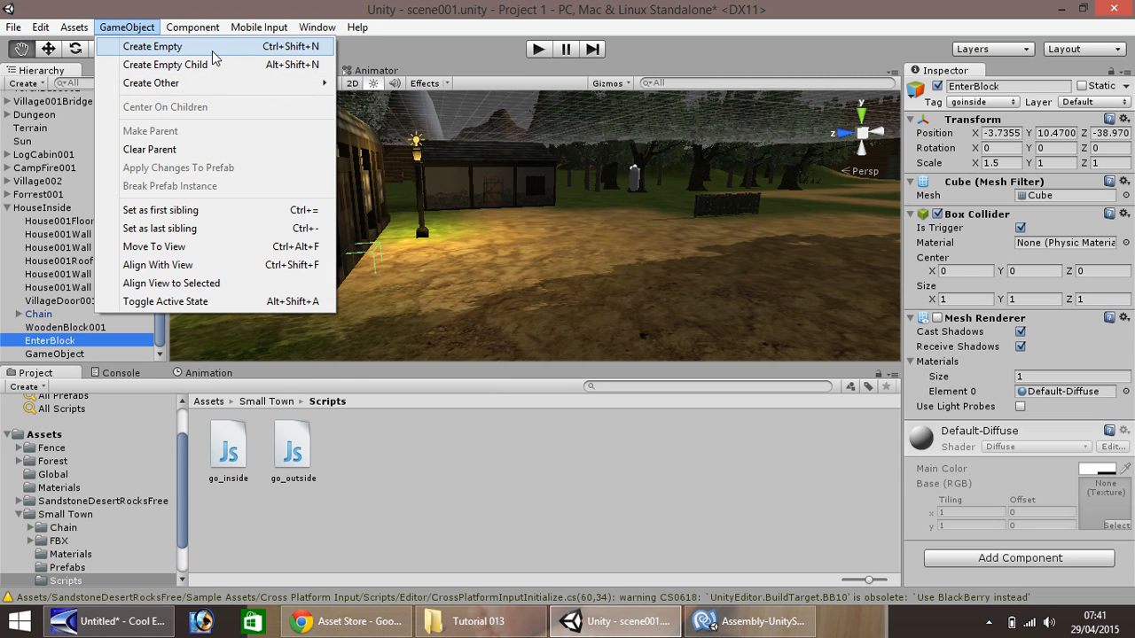
left_click(210, 48)
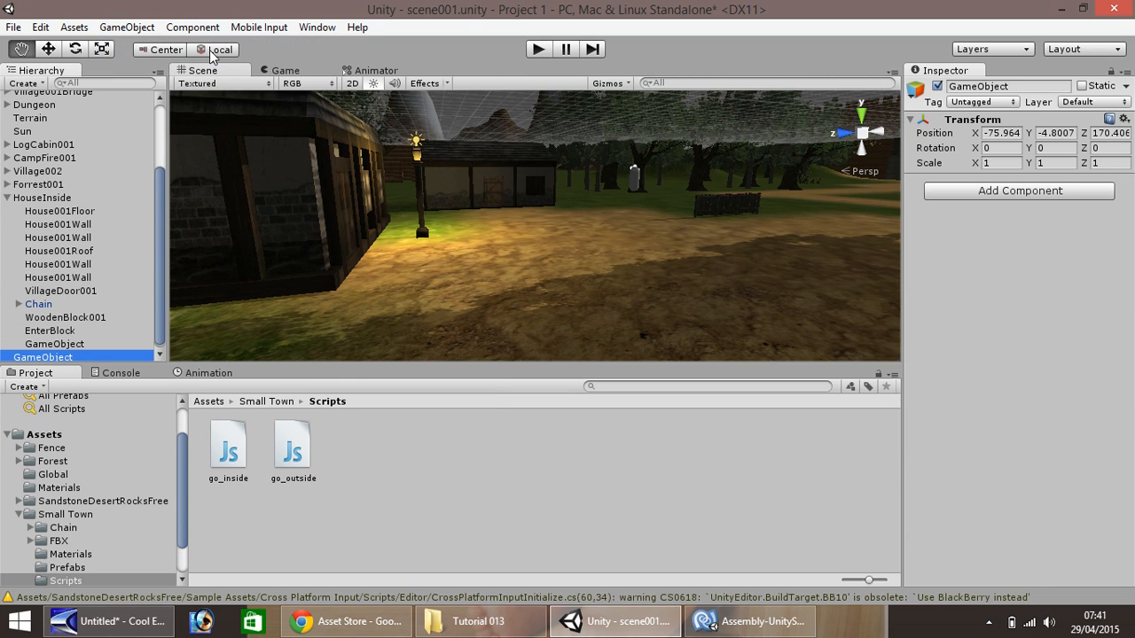
right_click(50, 355)
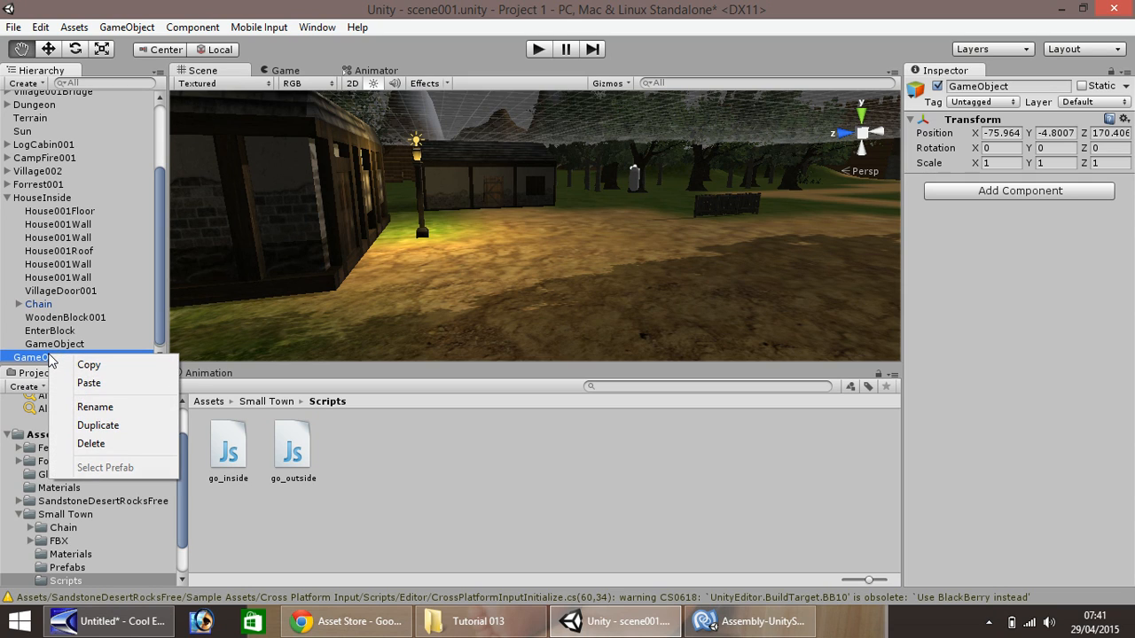
left_click(94, 406)
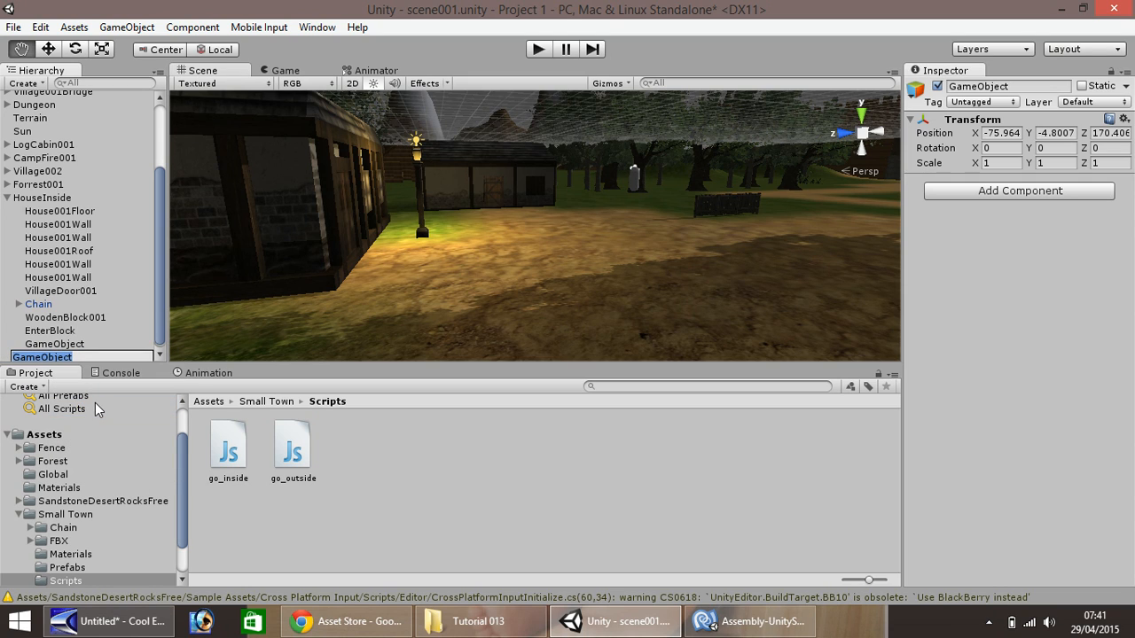
type("ExitHouse001")
key("Return")
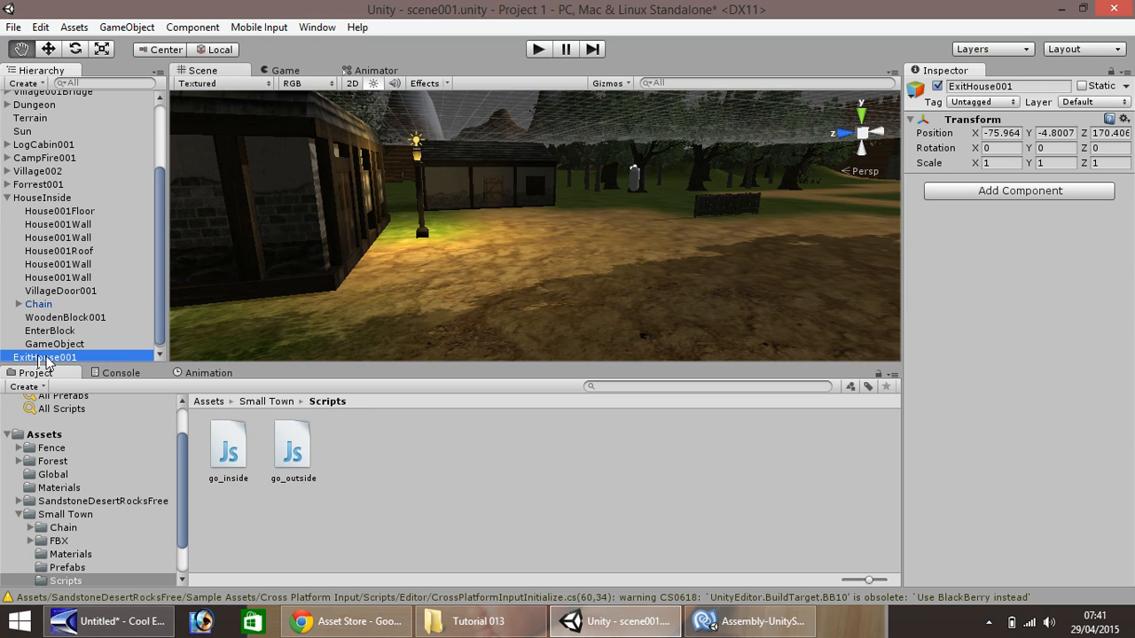
- Make ExitHouse001 a child of the EnterBlock object in HouseInside
left_click_drag(46, 361, 55, 331)
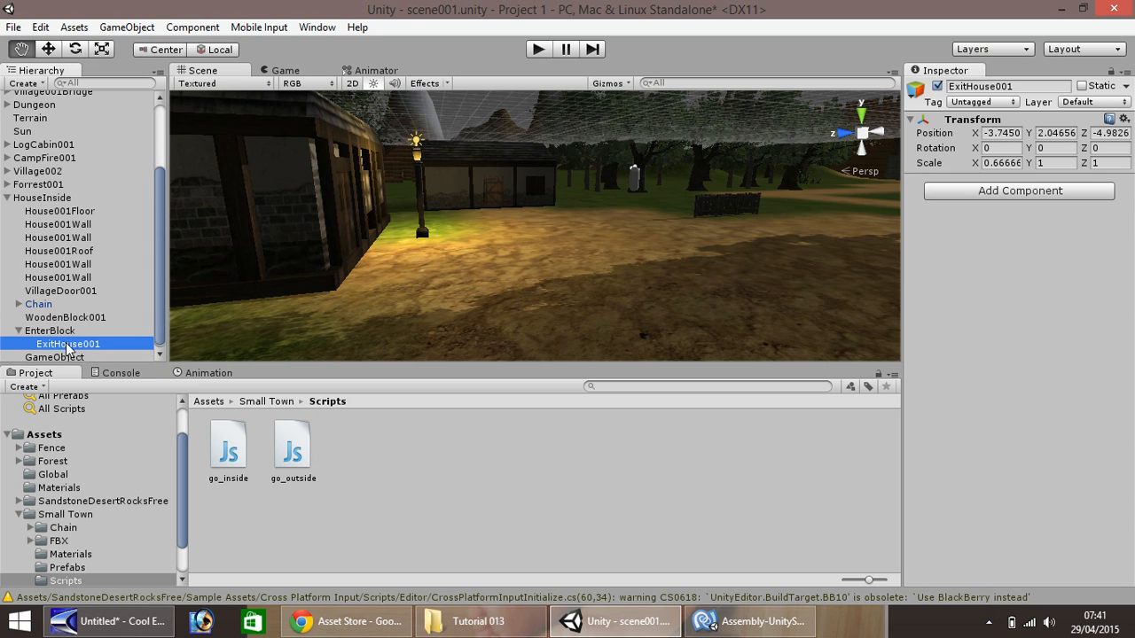
left_click(68, 332)
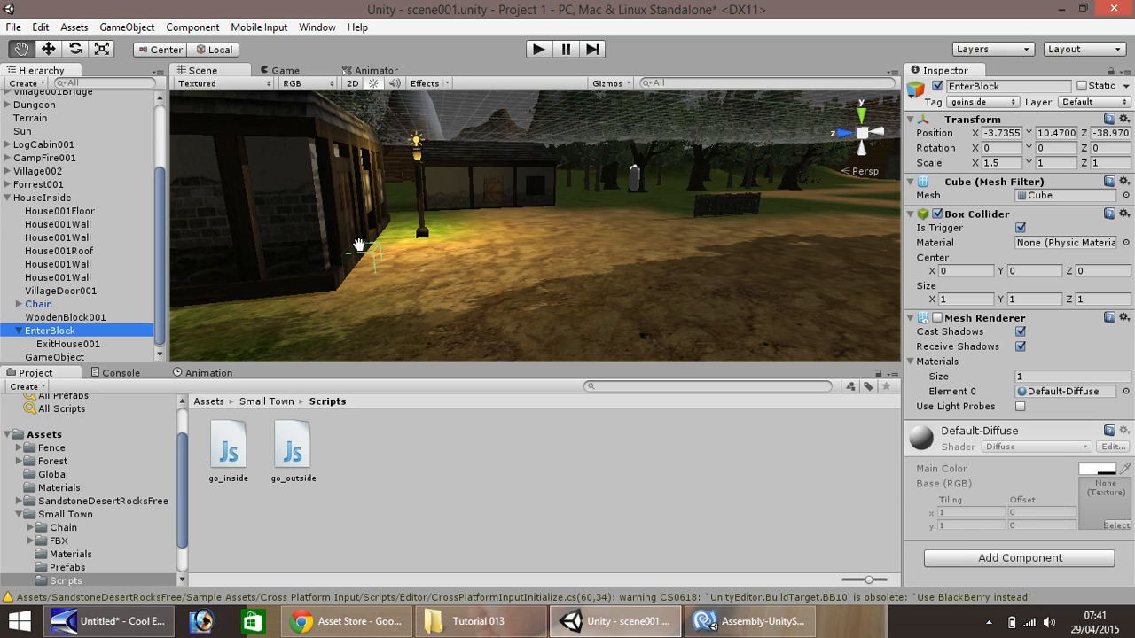
left_click(76, 346)
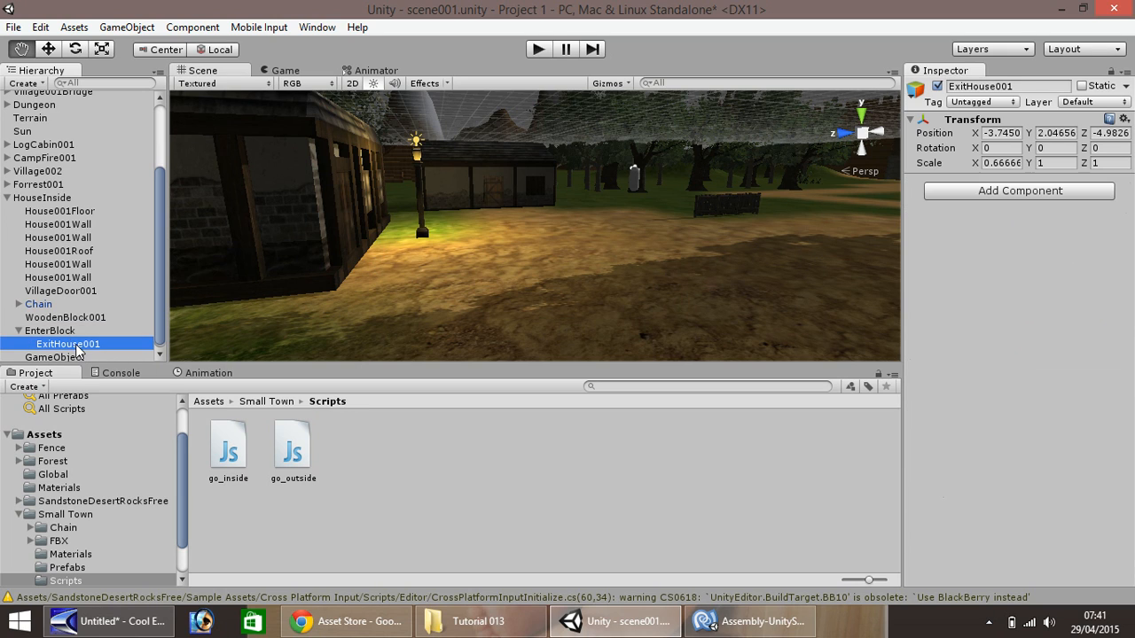
- Set the position of ExitHouse001 to 0 on X, Y and Z so it sits at its parent's origin
left_click(1008, 133)
type("0")
key("Tab")
type("0")
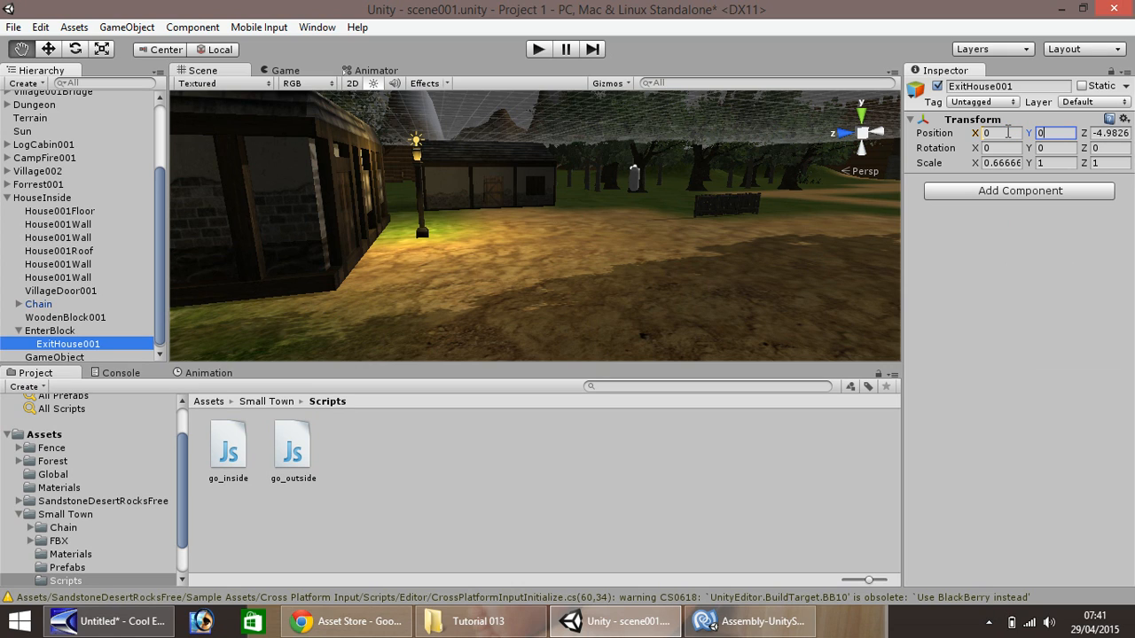
key("Tab")
type("0")
left_click(77, 345)
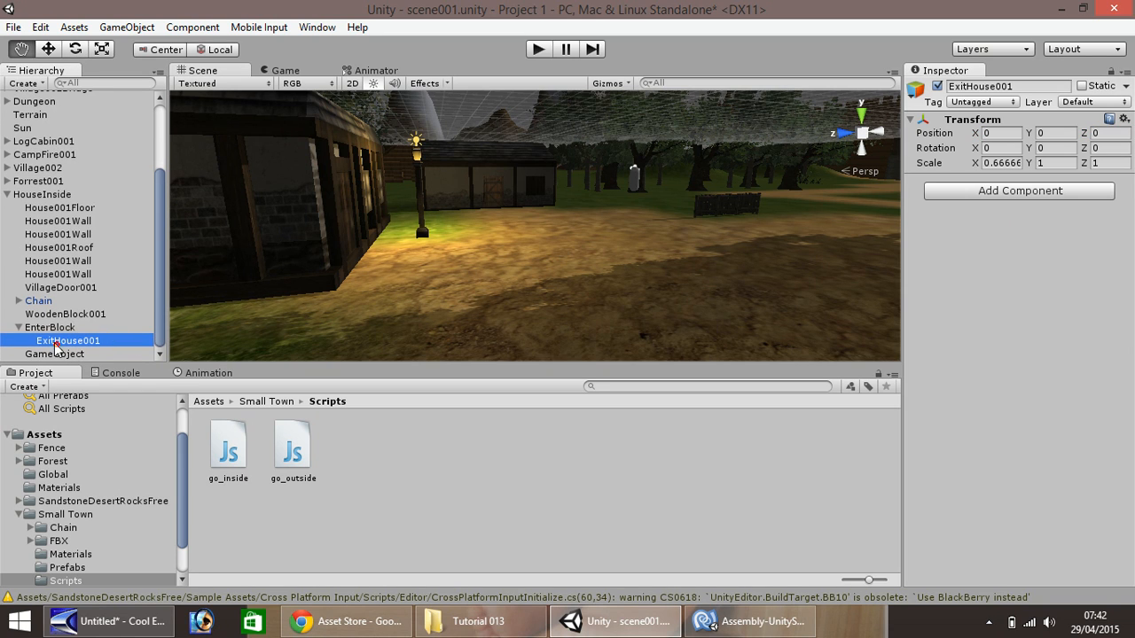
- Move ExitHouse001 away from the house entrance to about Z -0.93 and raise it to about Y 1.13
double_click(55, 344)
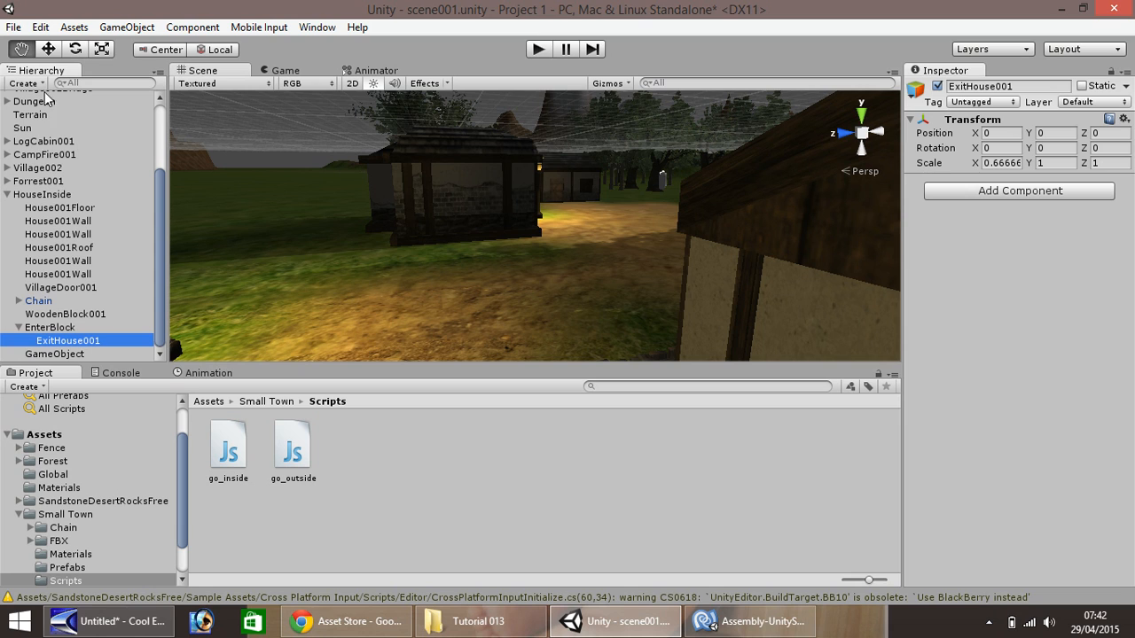
left_click(48, 54)
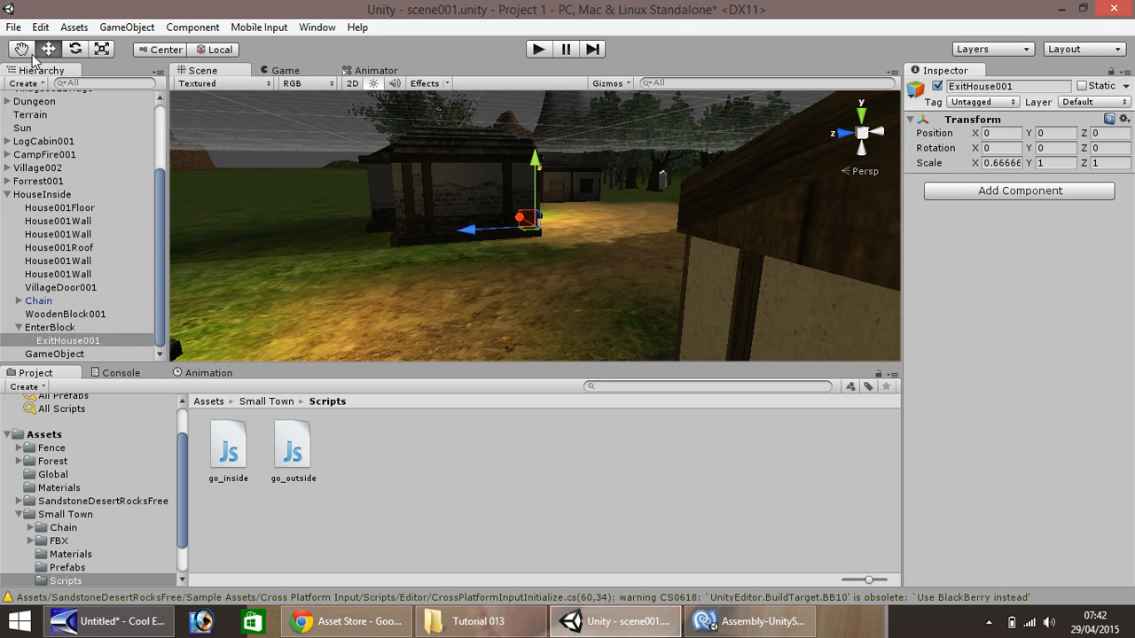
left_click(22, 50)
left_click_drag(426, 217, 222, 278)
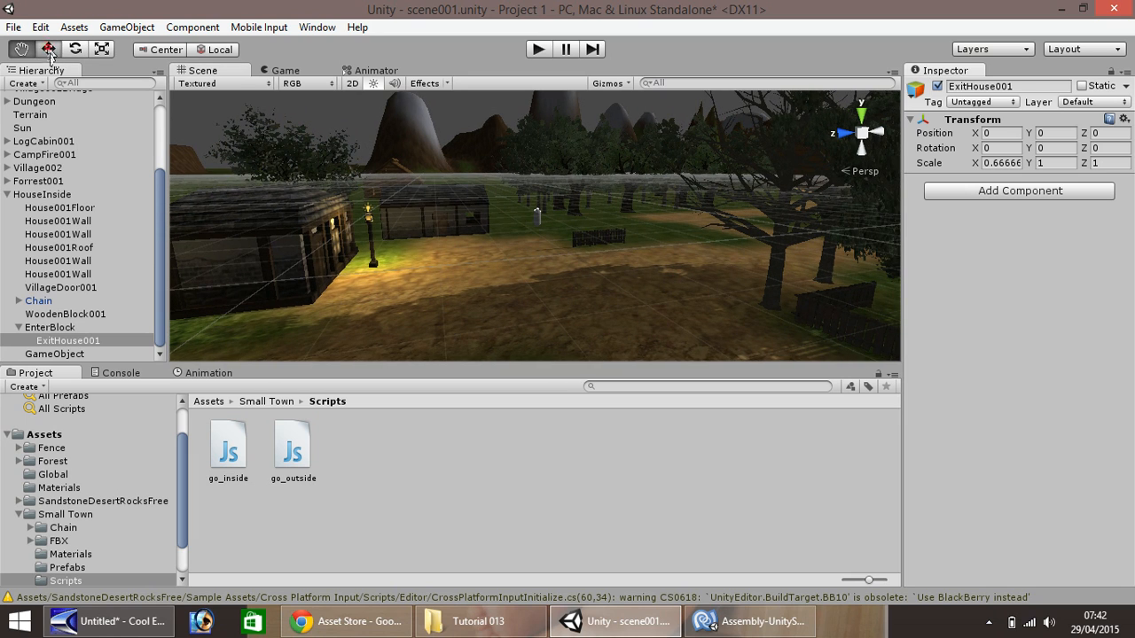
left_click(49, 49)
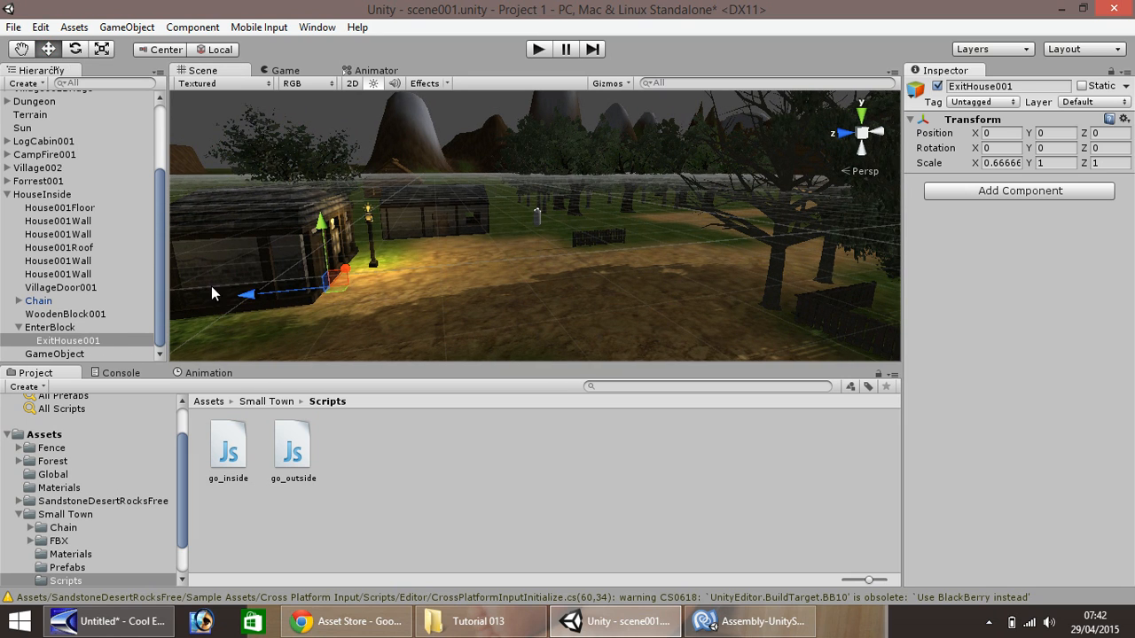
left_click_drag(253, 296, 274, 297)
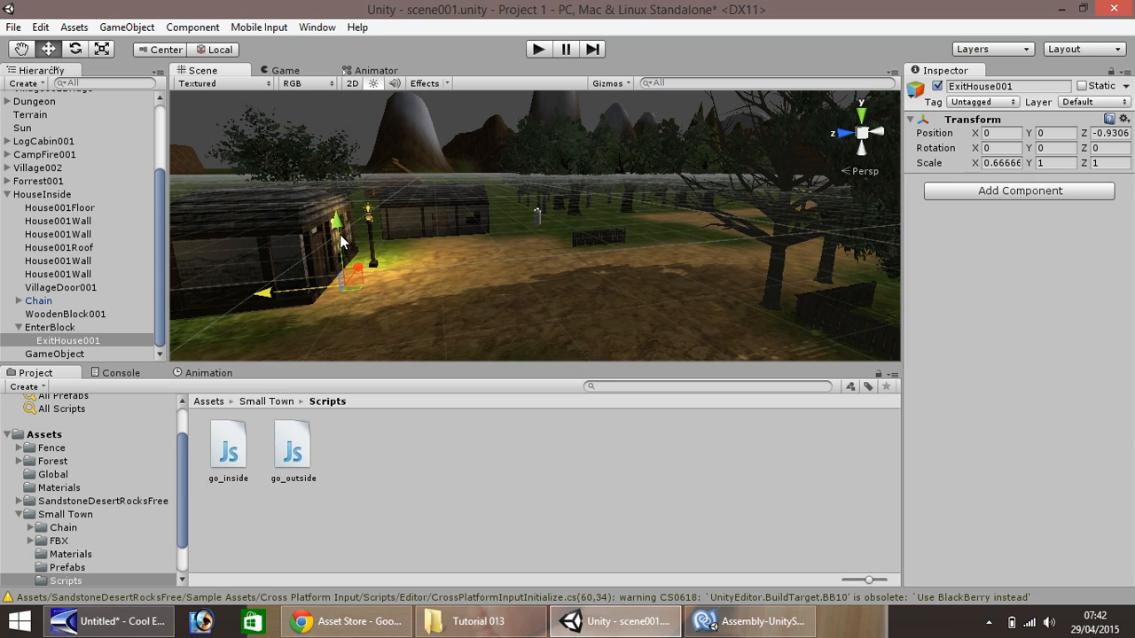
left_click_drag(340, 234, 344, 224)
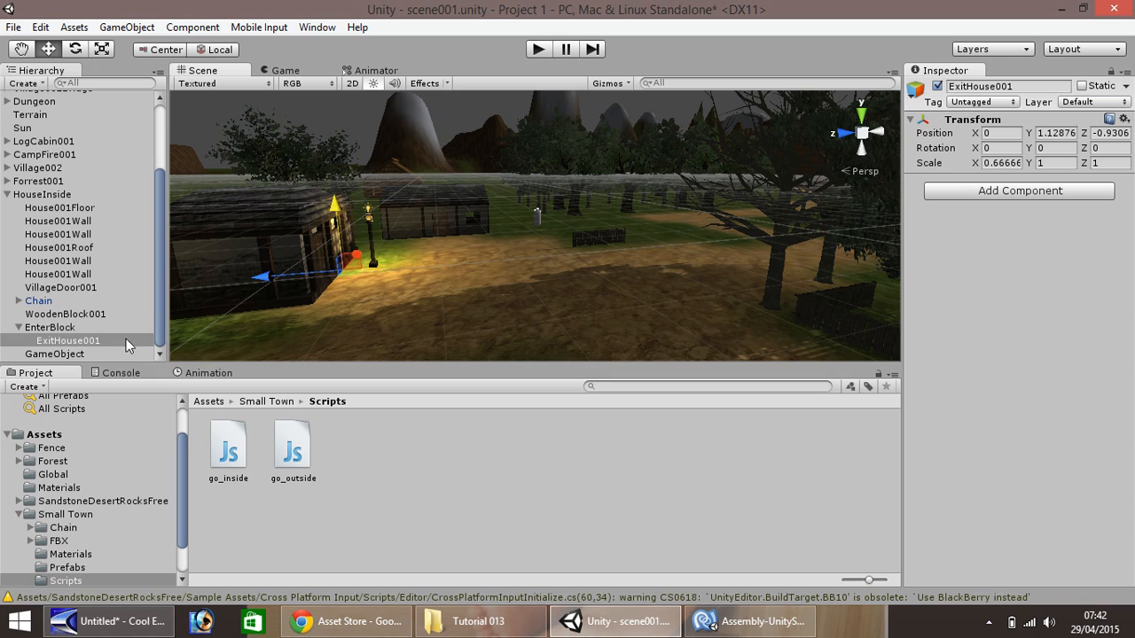
- Rename the unnamed game object inside HouseInside as EnterHouse001
left_click(64, 354)
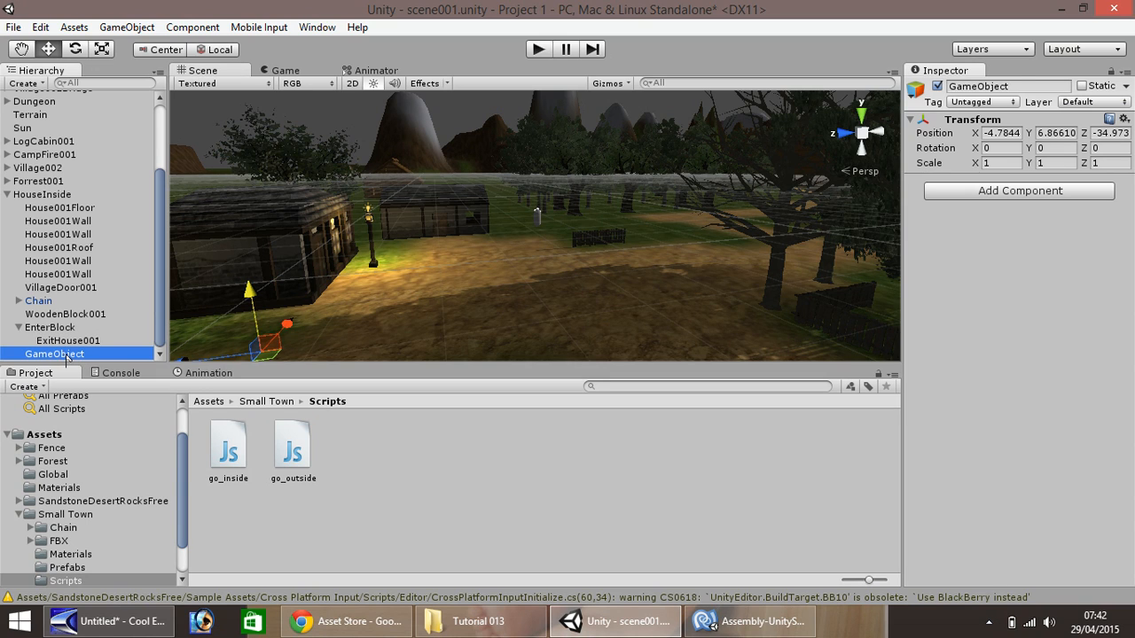
right_click(67, 358)
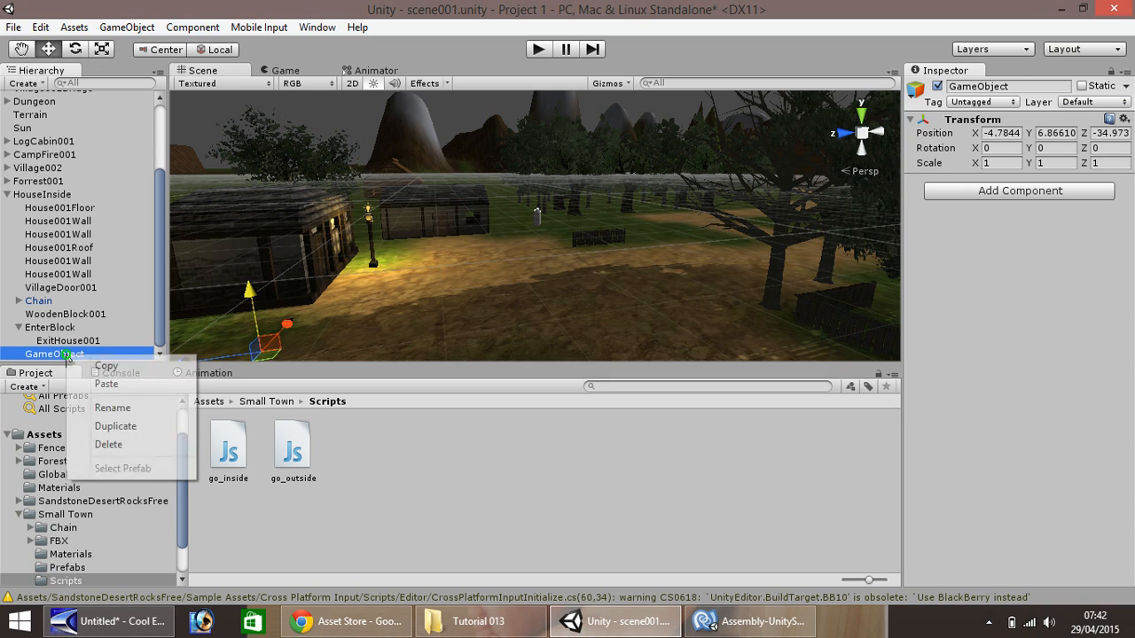
left_click(110, 408)
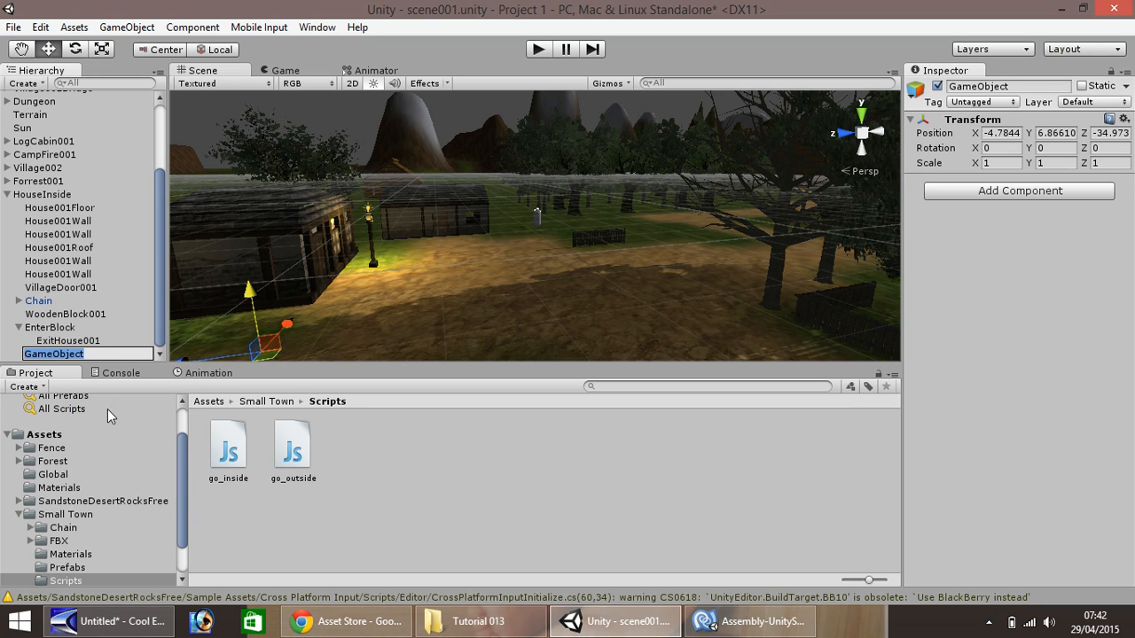
type("Enter")
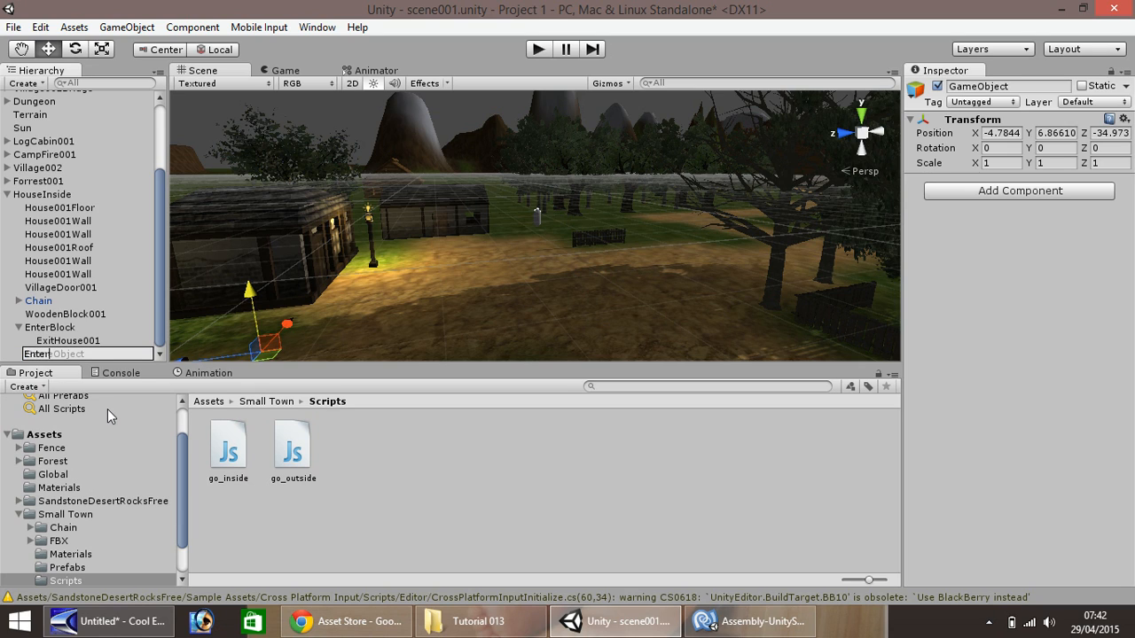
type("House001")
key("Return")
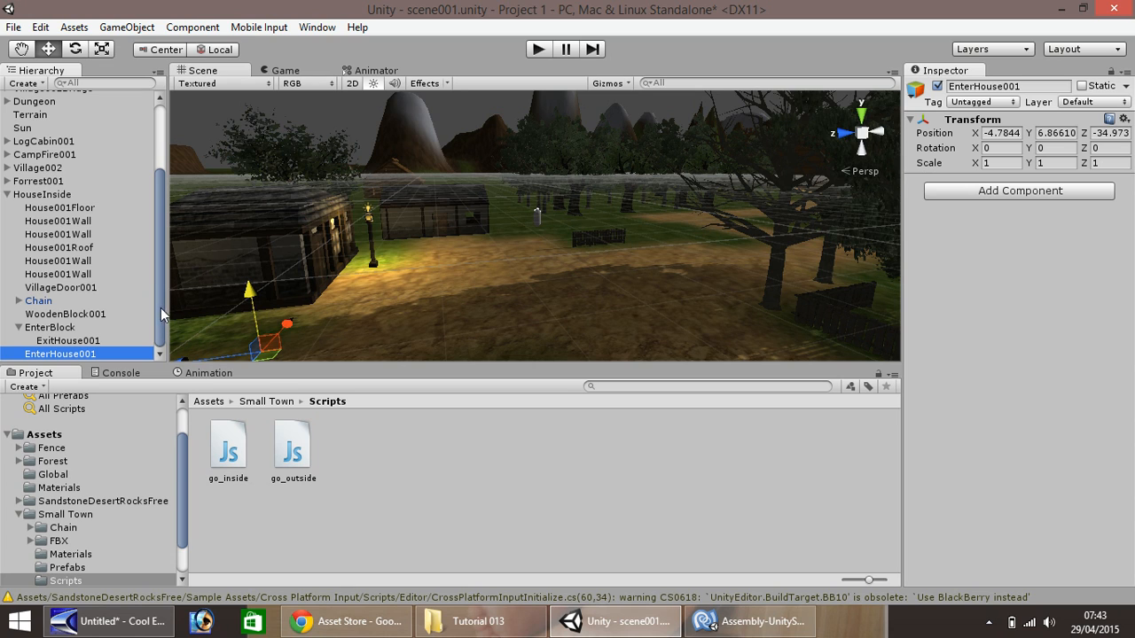
- Assign ExitHouse001 as the Target of the Go_outside script on the Player
scroll(151, 255, "up", 3)
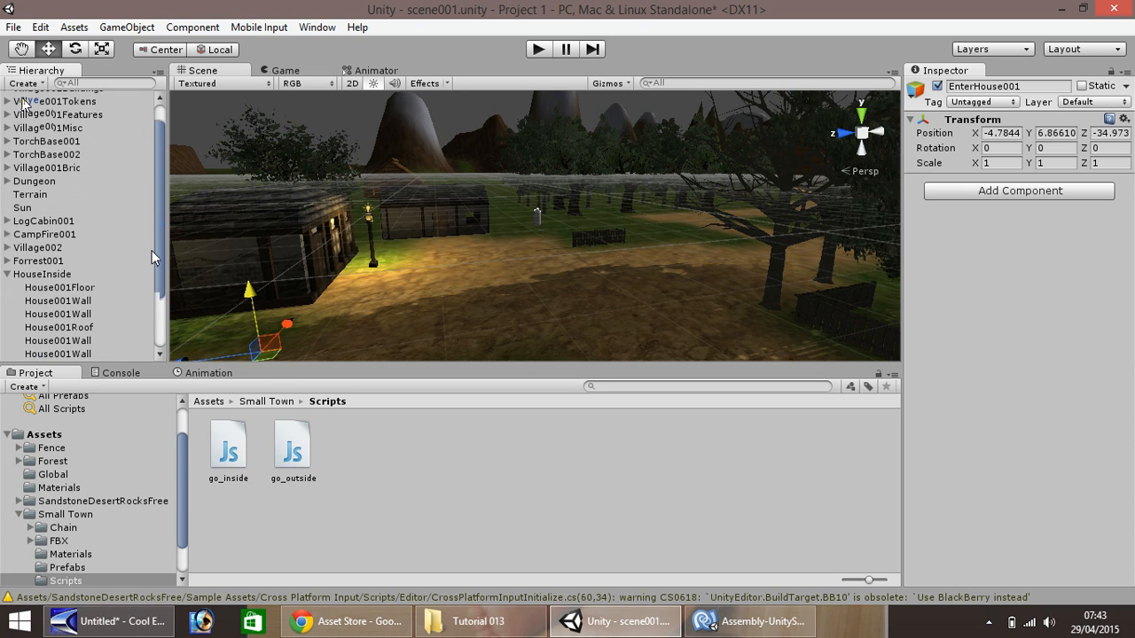
left_click(29, 100)
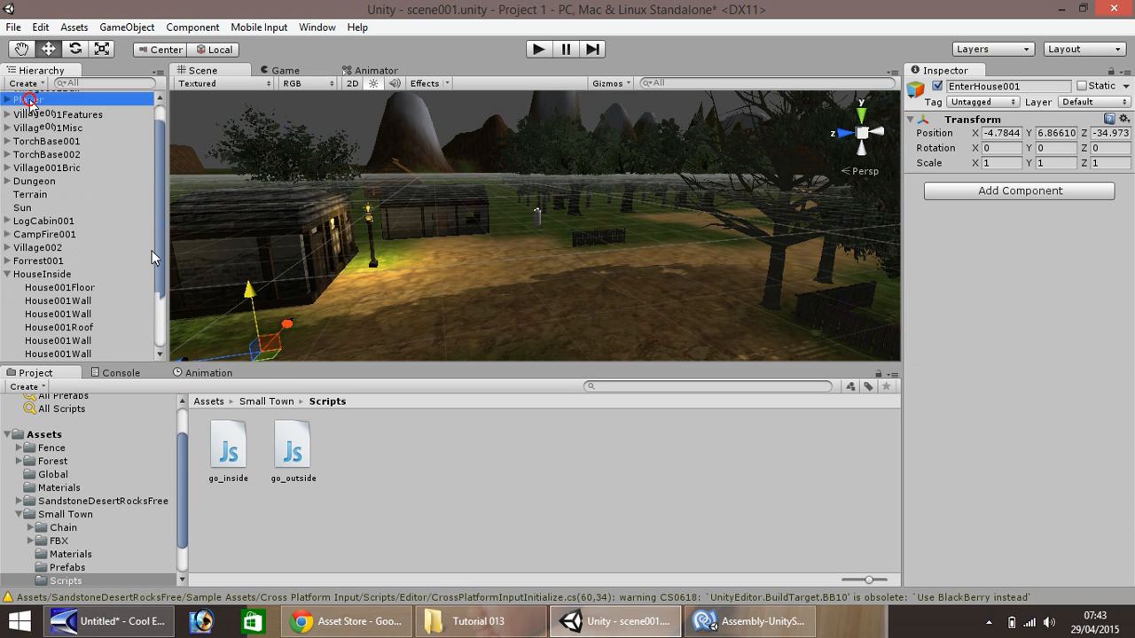
left_click_drag(1129, 271, 1131, 494)
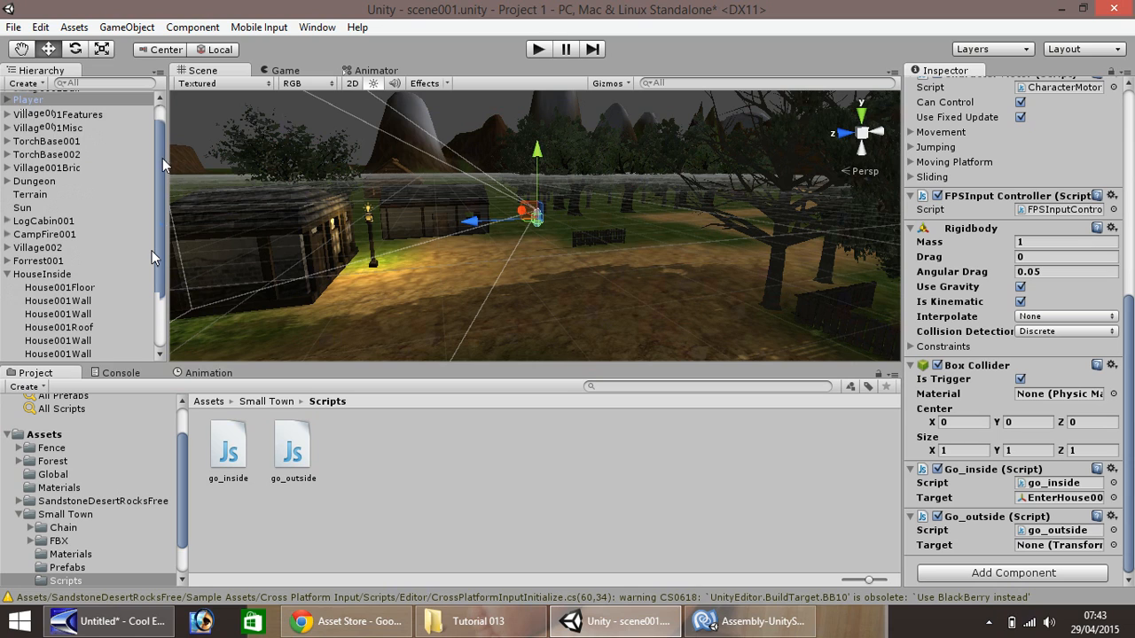
left_click_drag(165, 167, 169, 232)
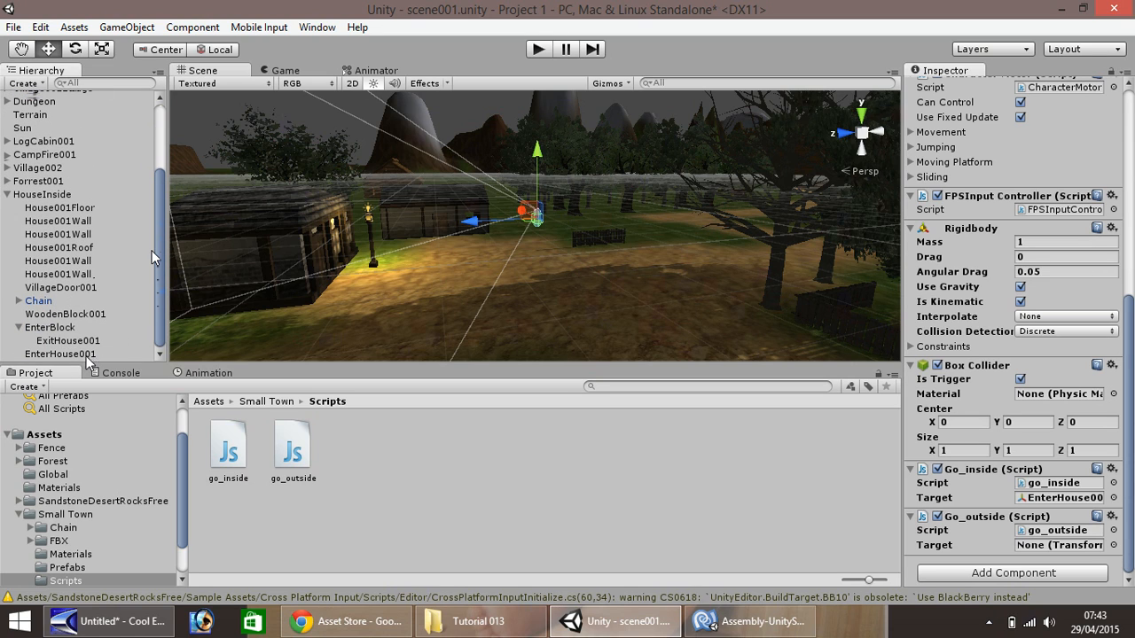
left_click_drag(58, 342, 1062, 548)
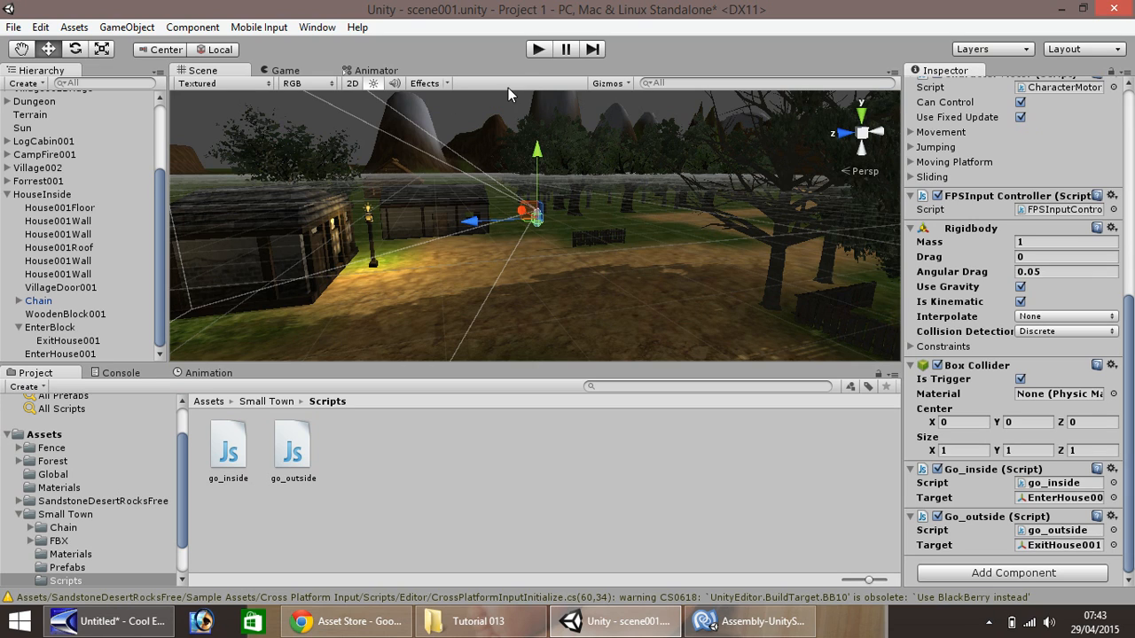
- Mute the sound, run the game, walk the player into the house through its front door and leave through the inside door
key("XF86AudioMute")
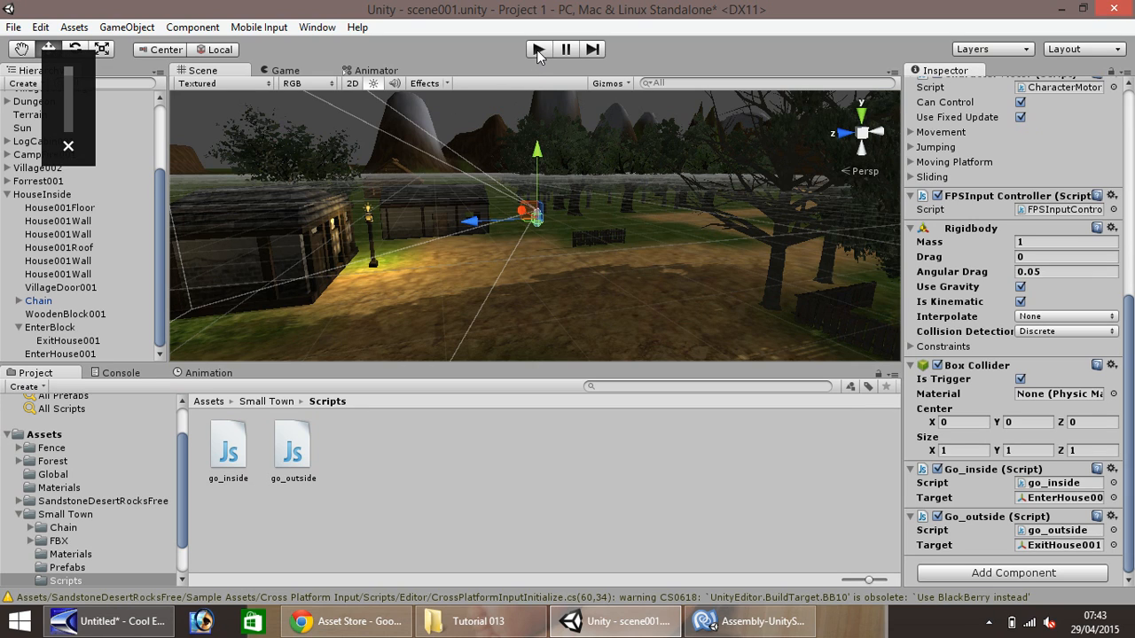
left_click(538, 51)
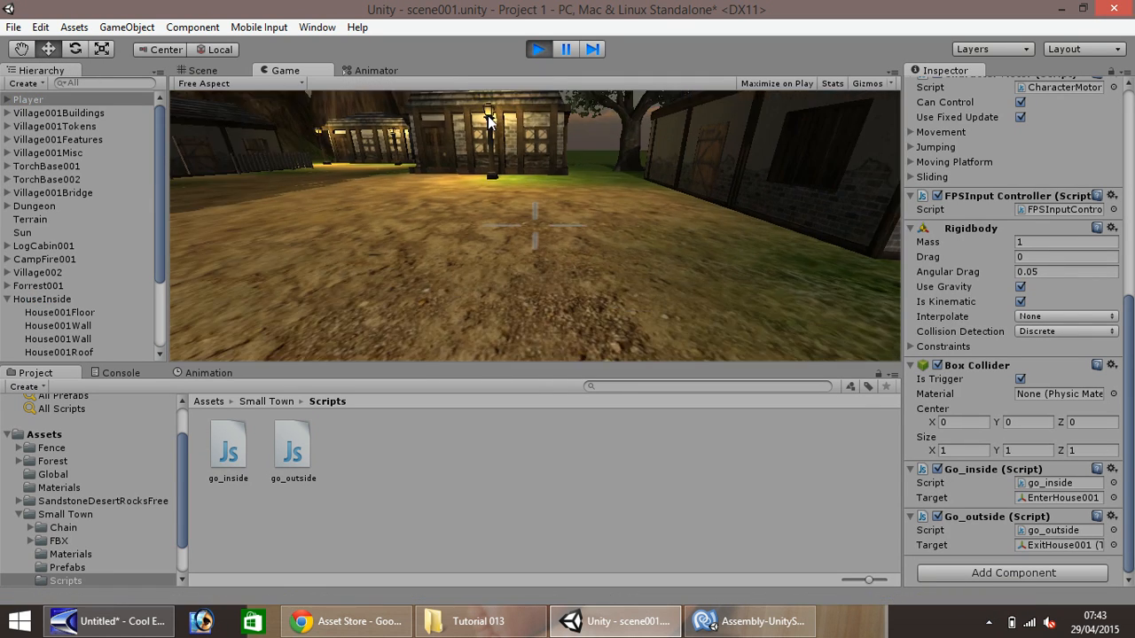
key("w")
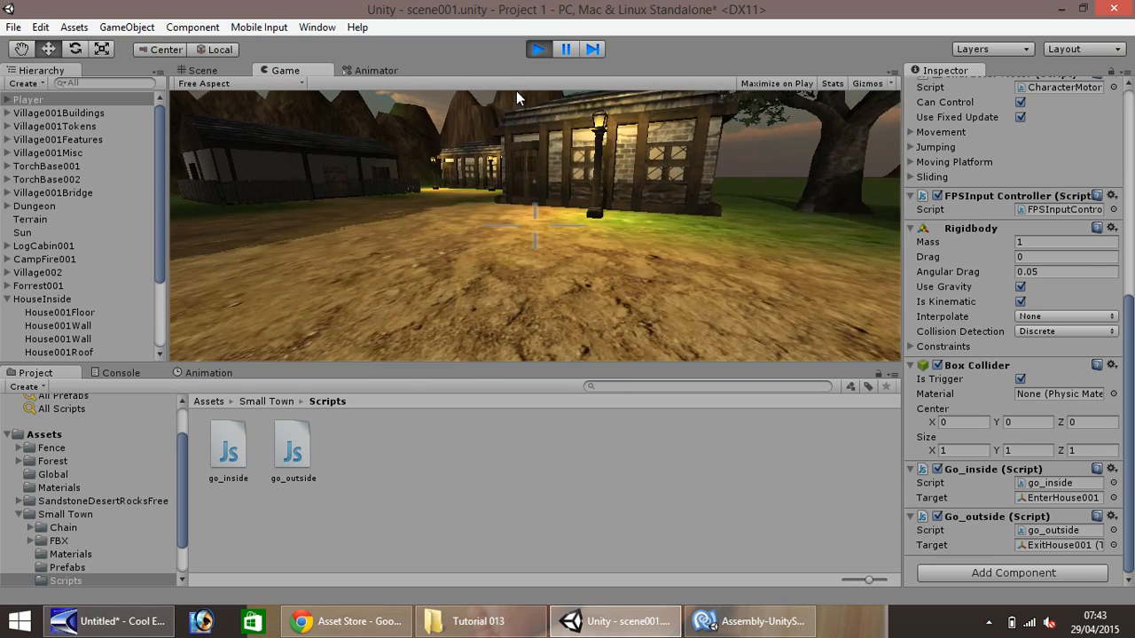
key("w")
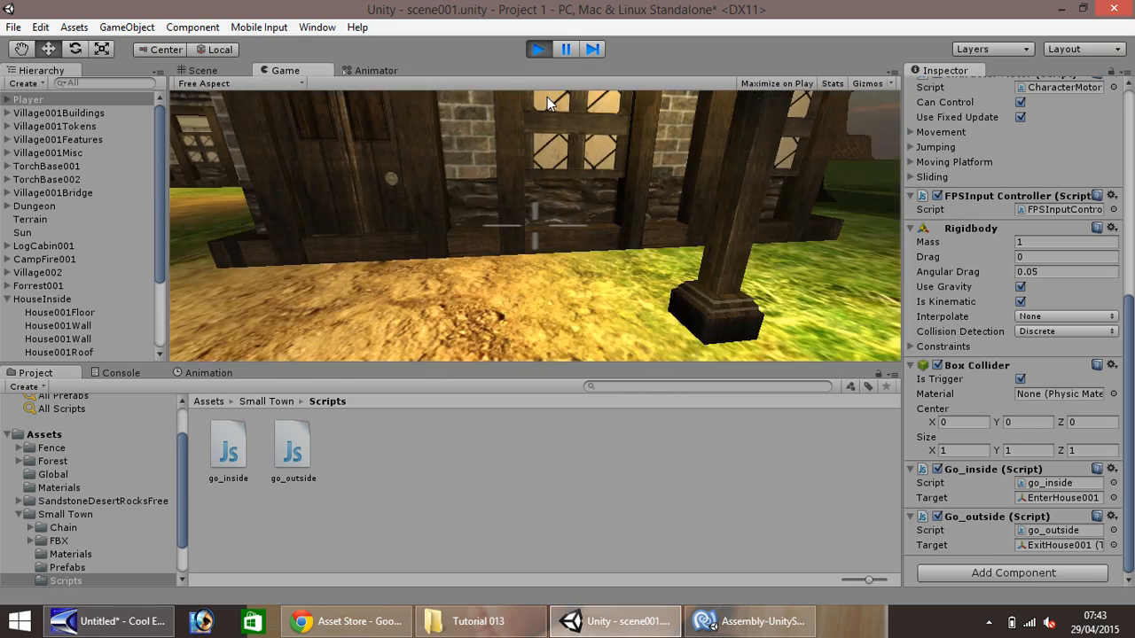
key("a")
key("w")
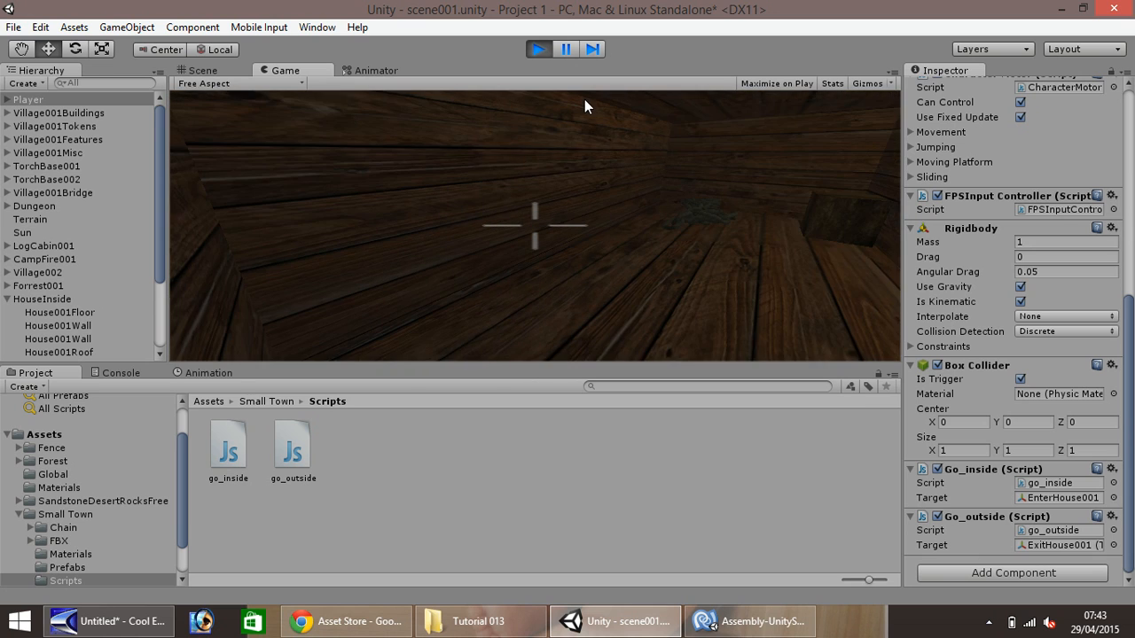
key("w")
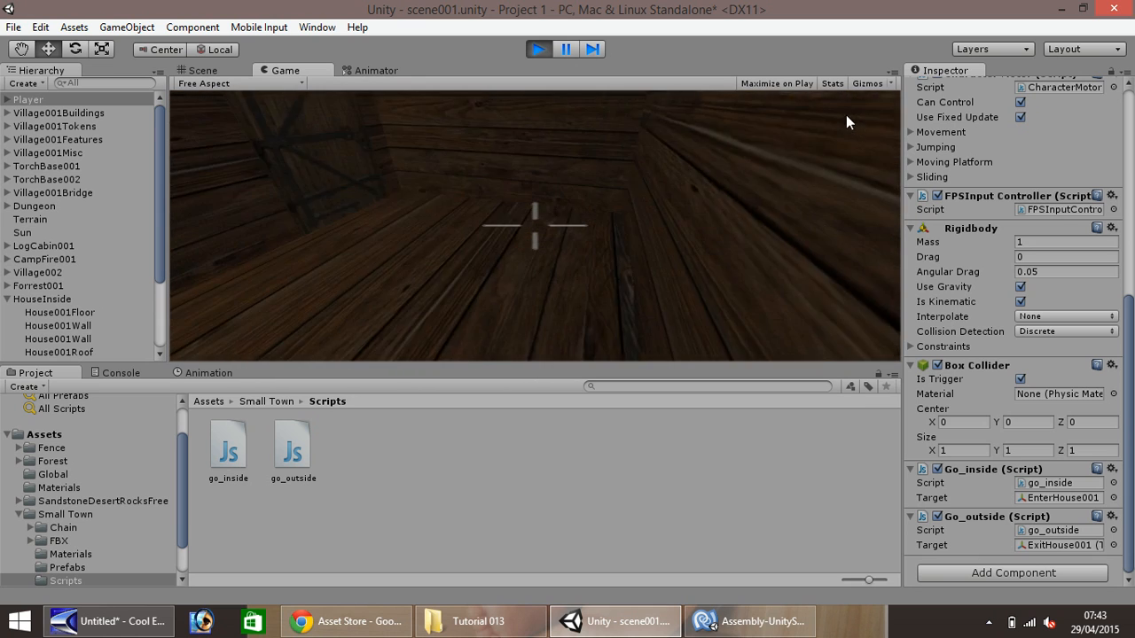
key("d")
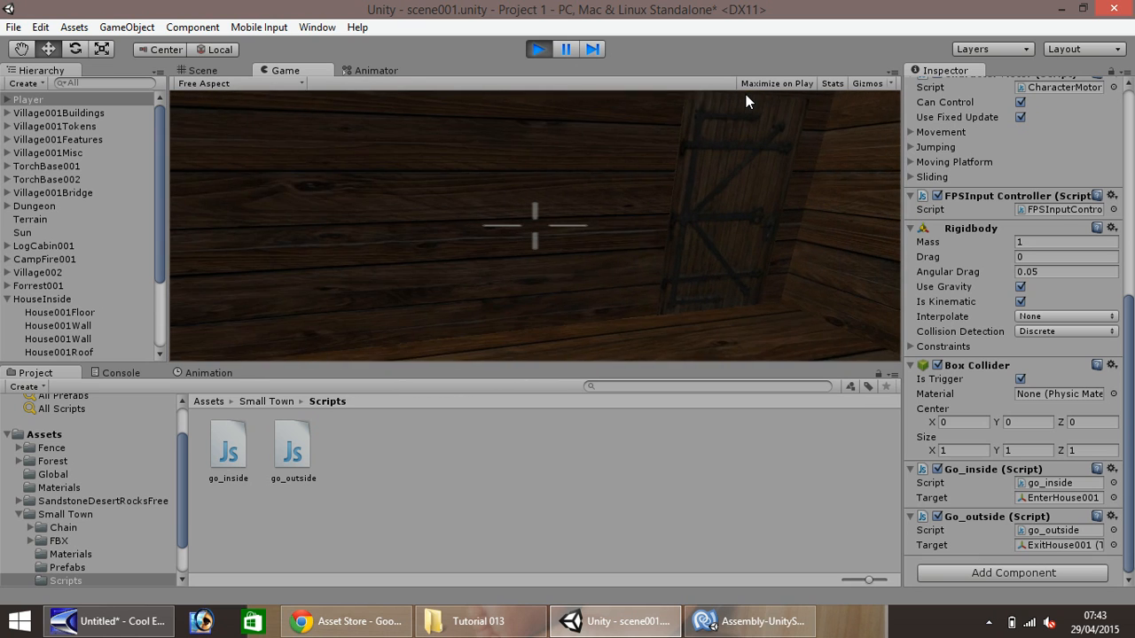
key("w")
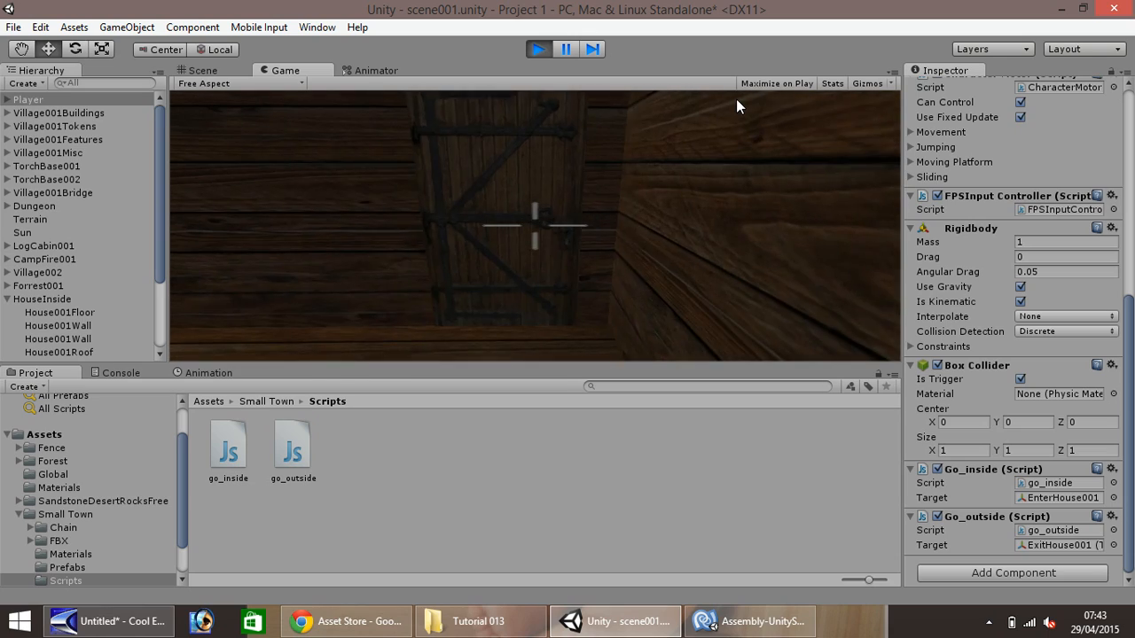
key("w")
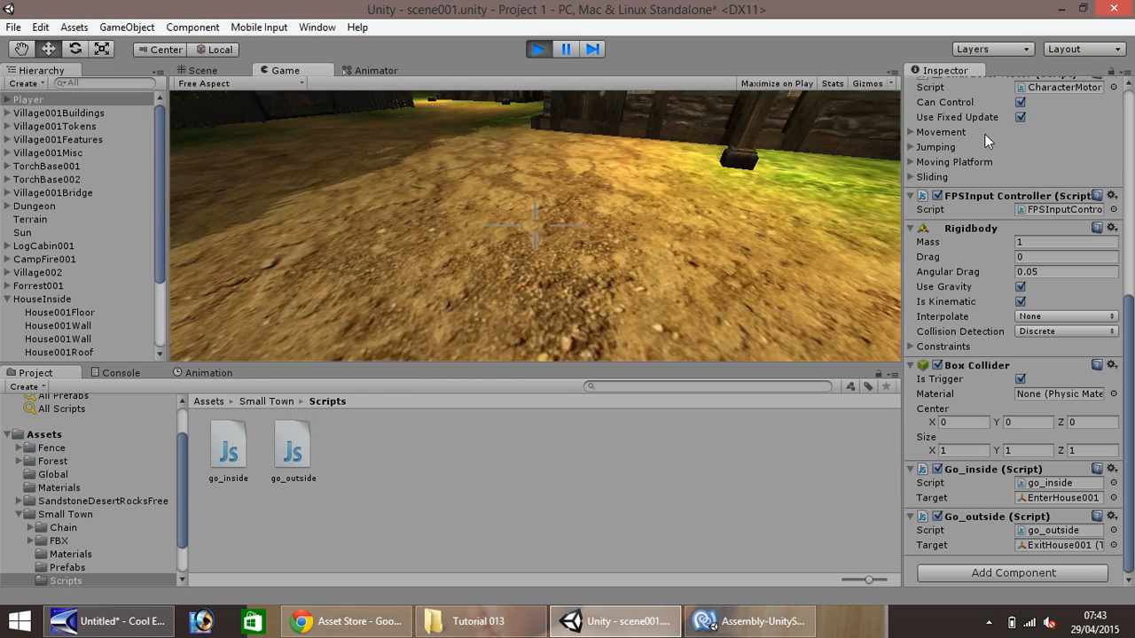
- Test entering and leaving the house a second time, walk around outside, and stop the game
key("w")
key("w")
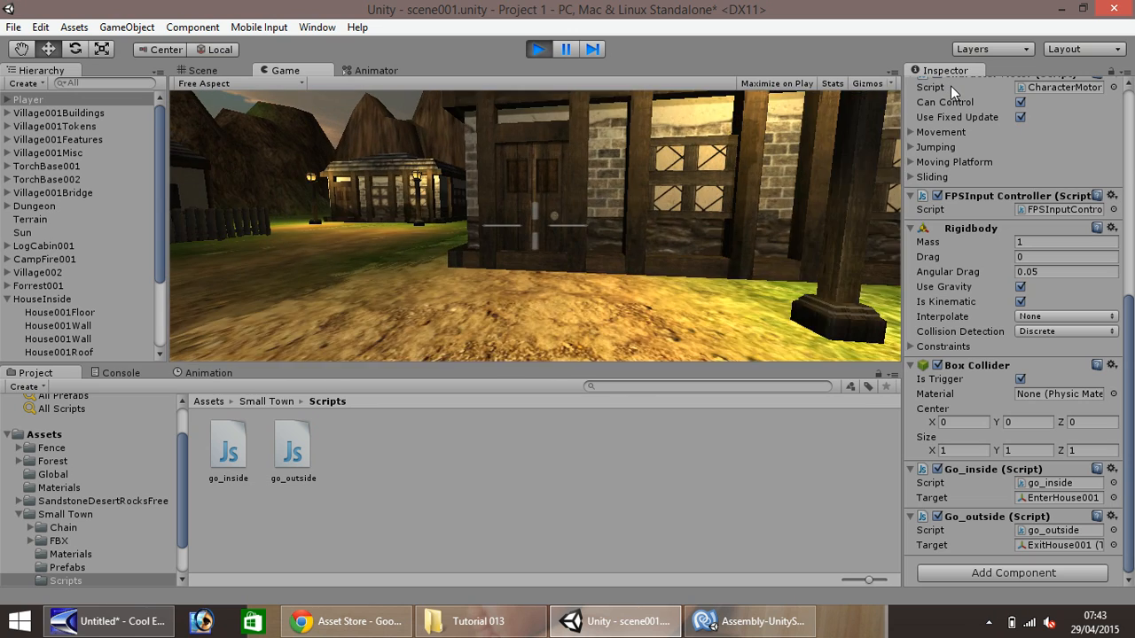
key("w")
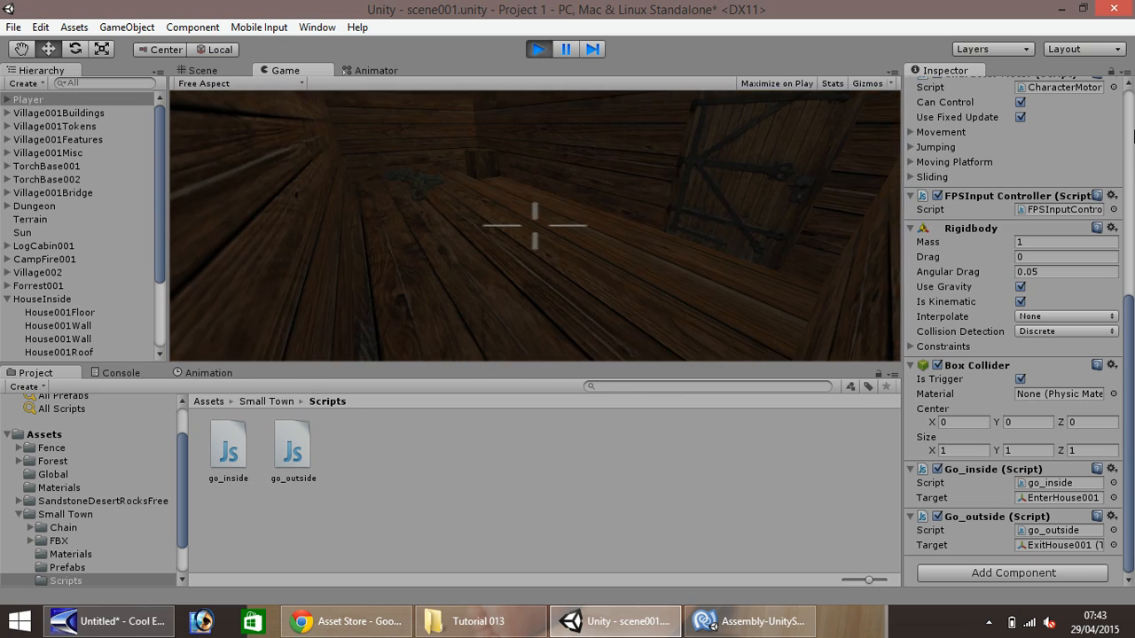
key("w")
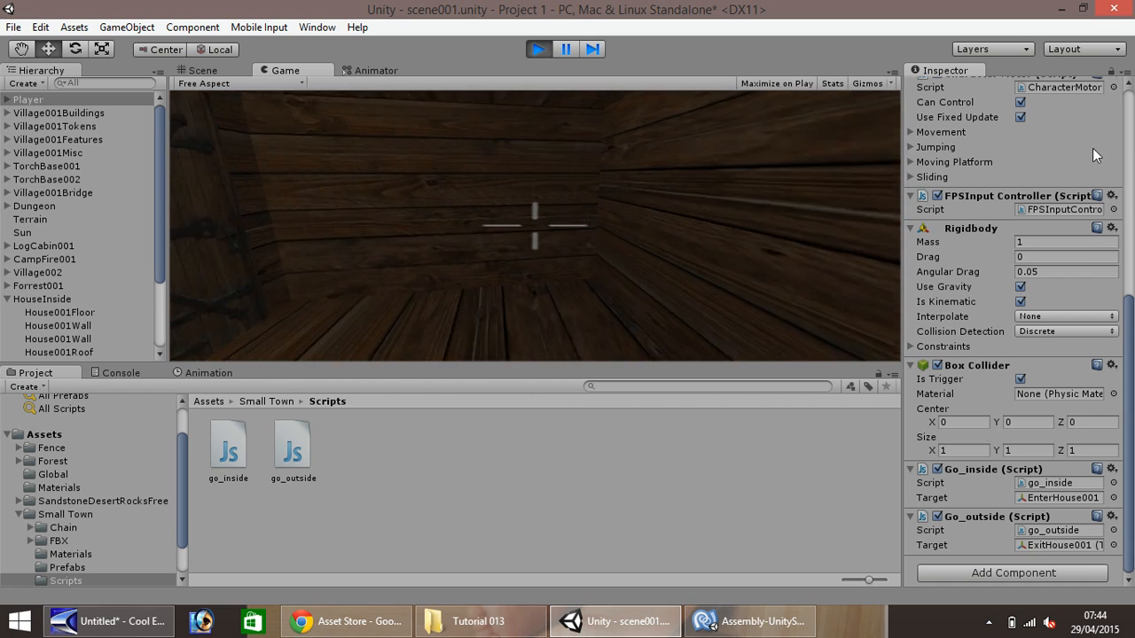
key("w")
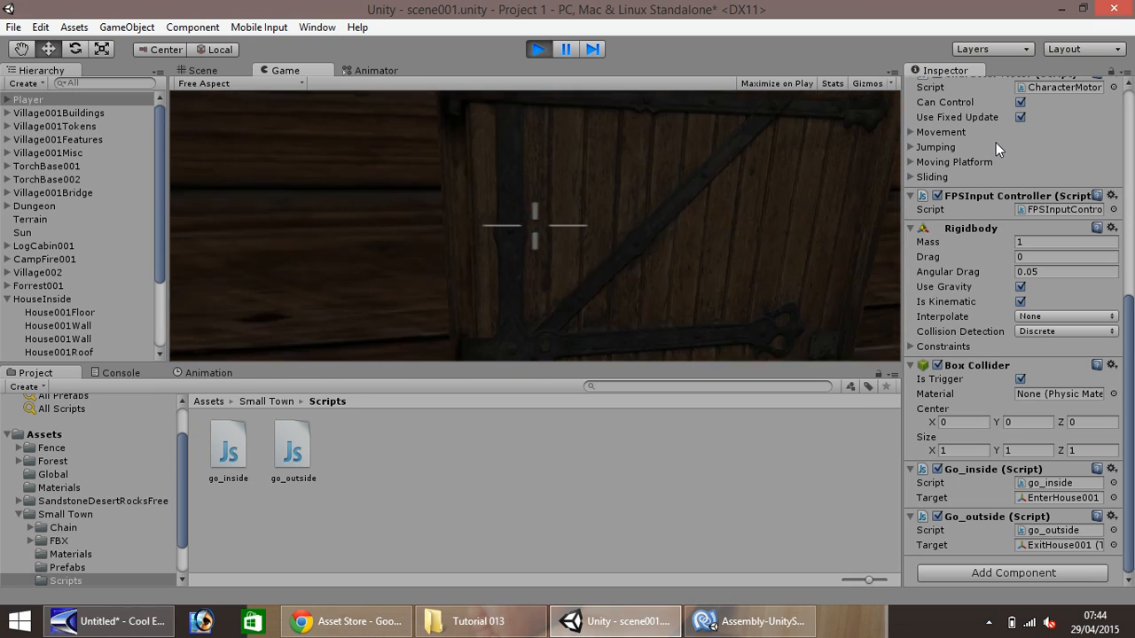
key("w")
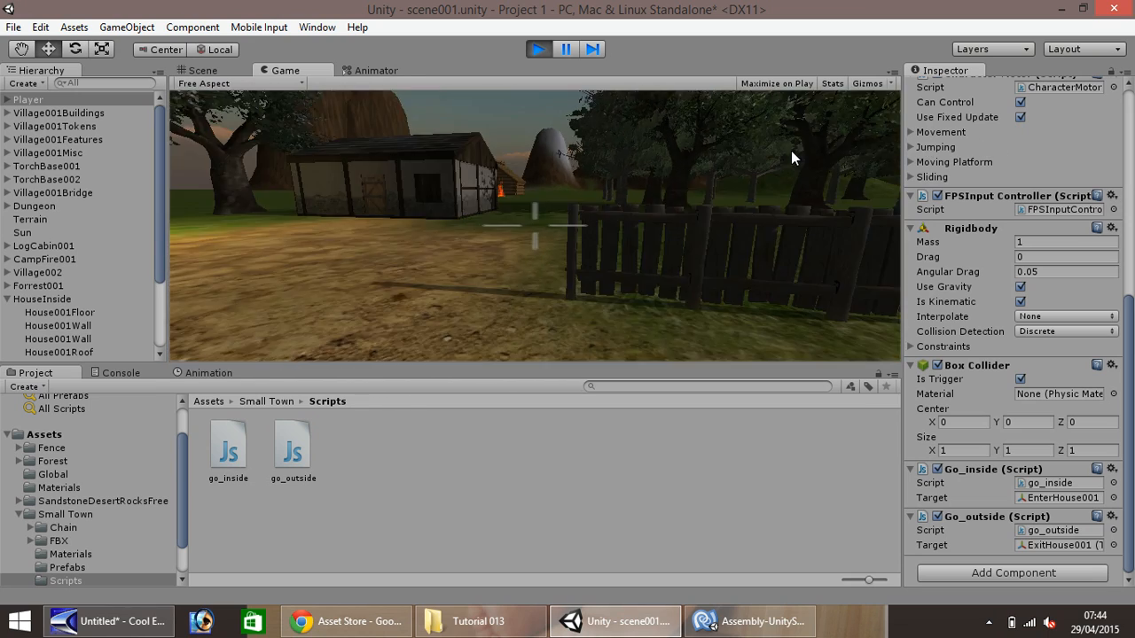
key("w")
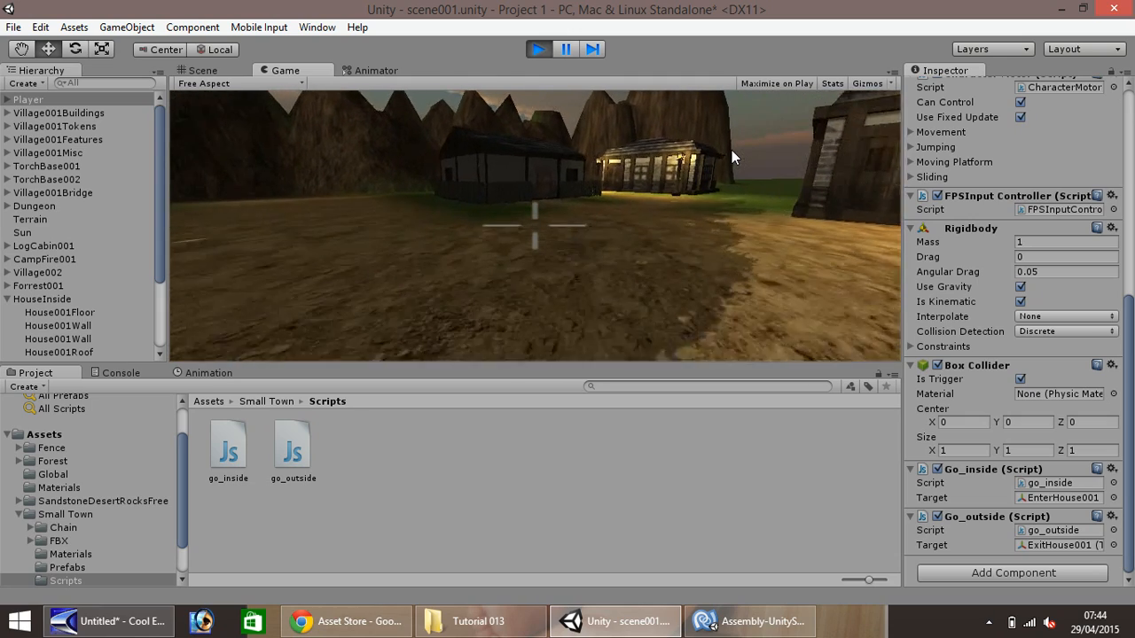
left_click(539, 48)
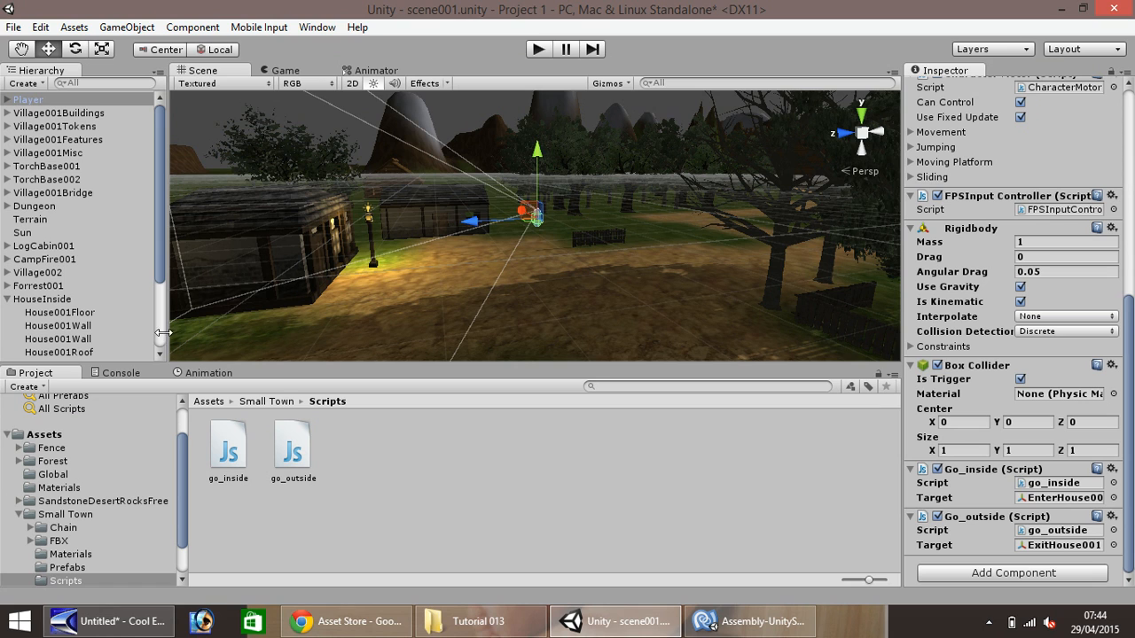
- Examine the open grassland beyond the village houses, near the log cabin, in the scene
left_click(21, 48)
left_click_drag(312, 194, 361, 160)
right_click_drag(310, 198, 1133, 172)
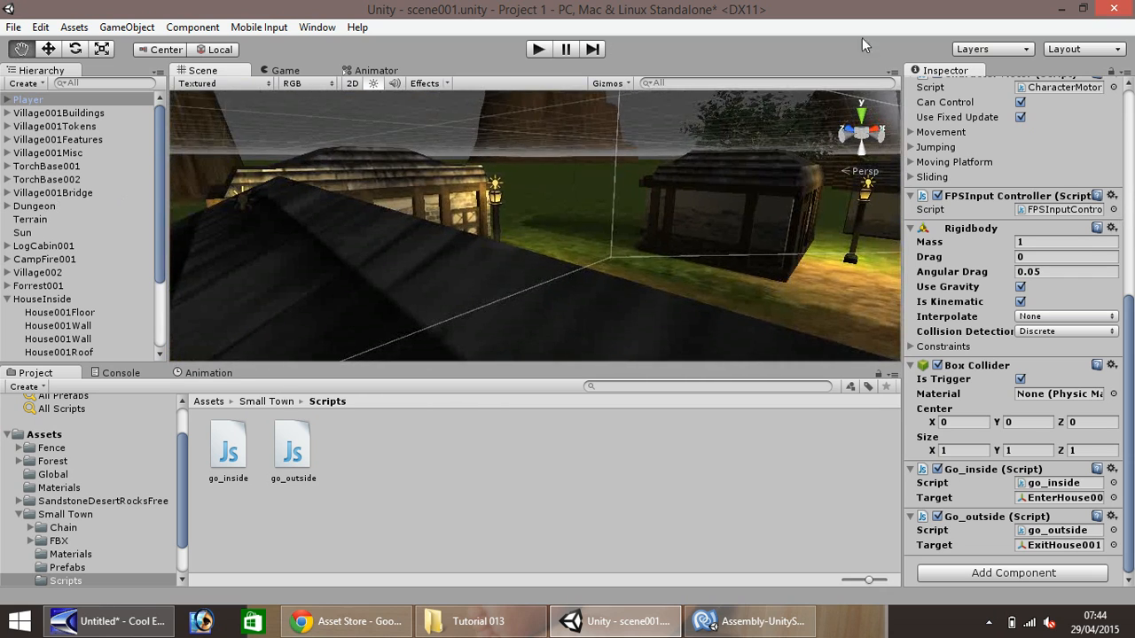
scroll(488, 190, "down", 6)
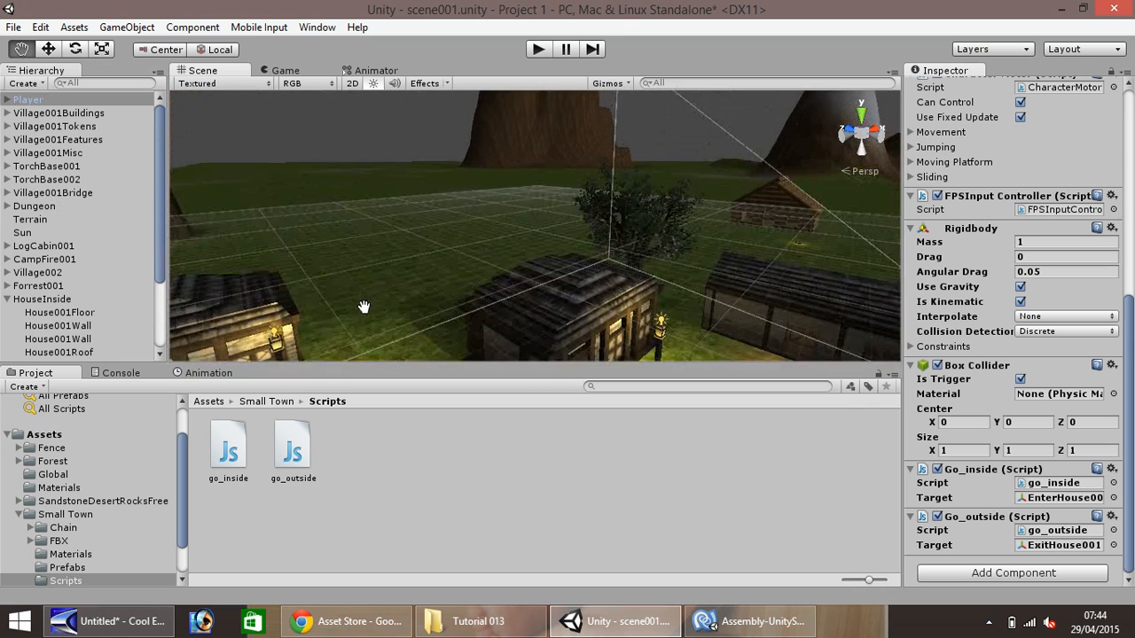
left_click_drag(364, 307, 370, 357)
left_click_drag(433, 228, 328, 275)
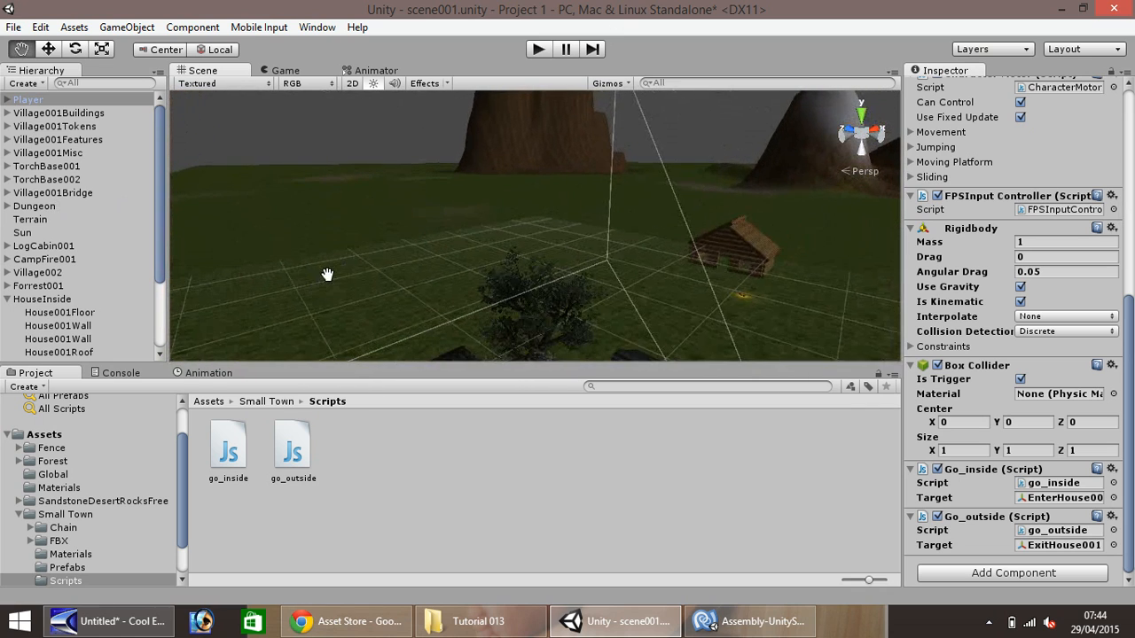
right_click_drag(335, 268, 262, 292)
left_click_drag(405, 218, 376, 322)
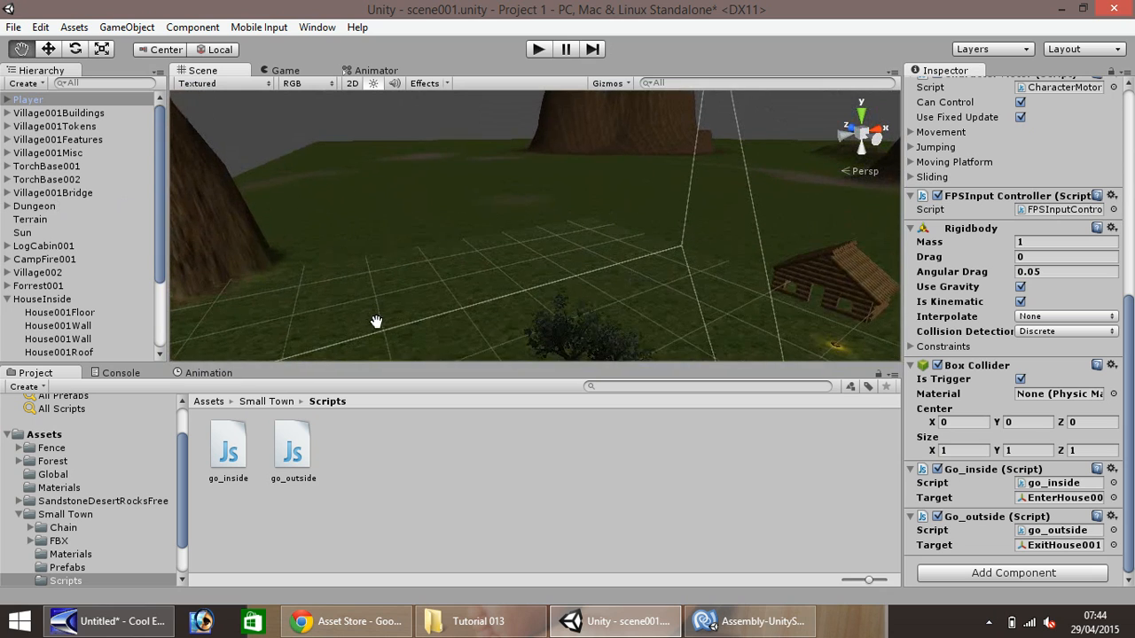
scroll(426, 271, "up", 5)
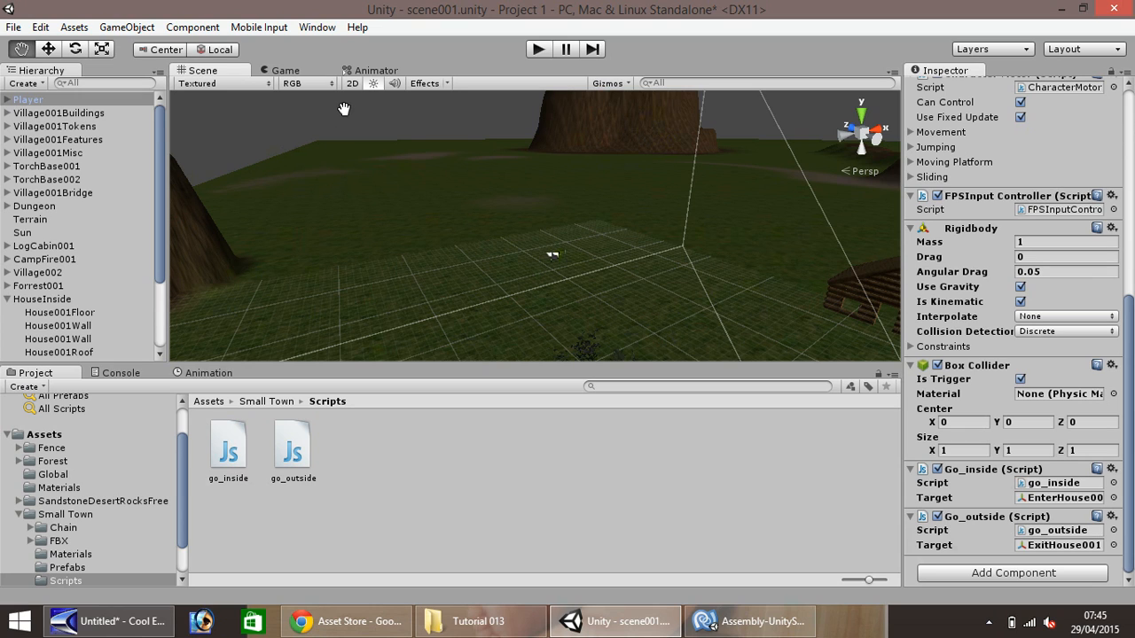
- Open the Asset Store inside Unity, checking its website in Chrome before returning to the Unity window
left_click(318, 28)
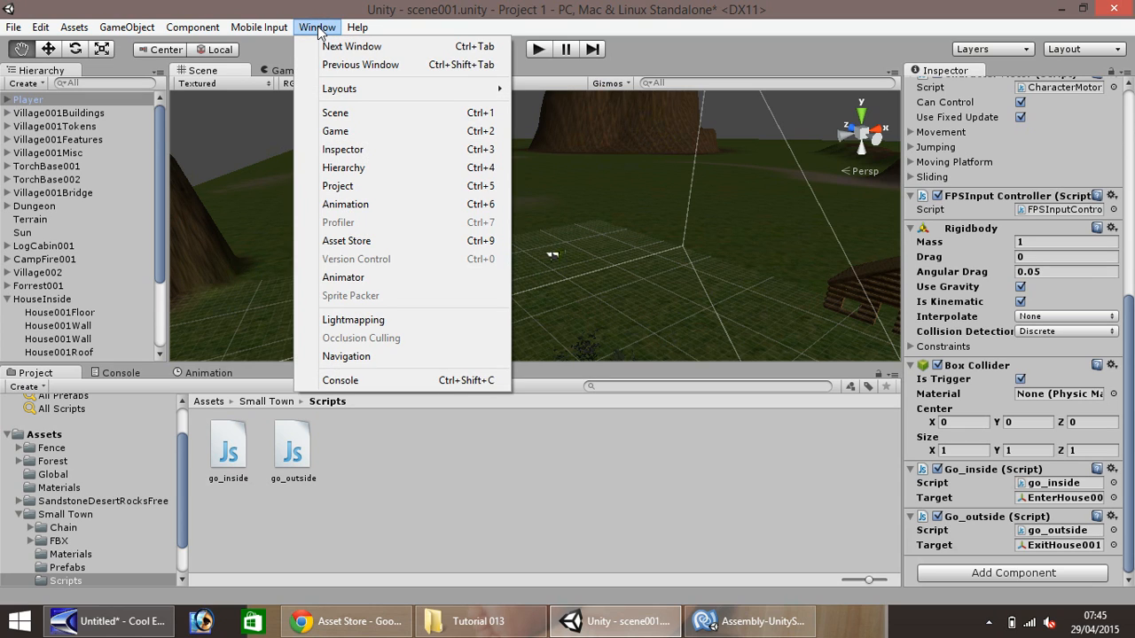
left_click(357, 242)
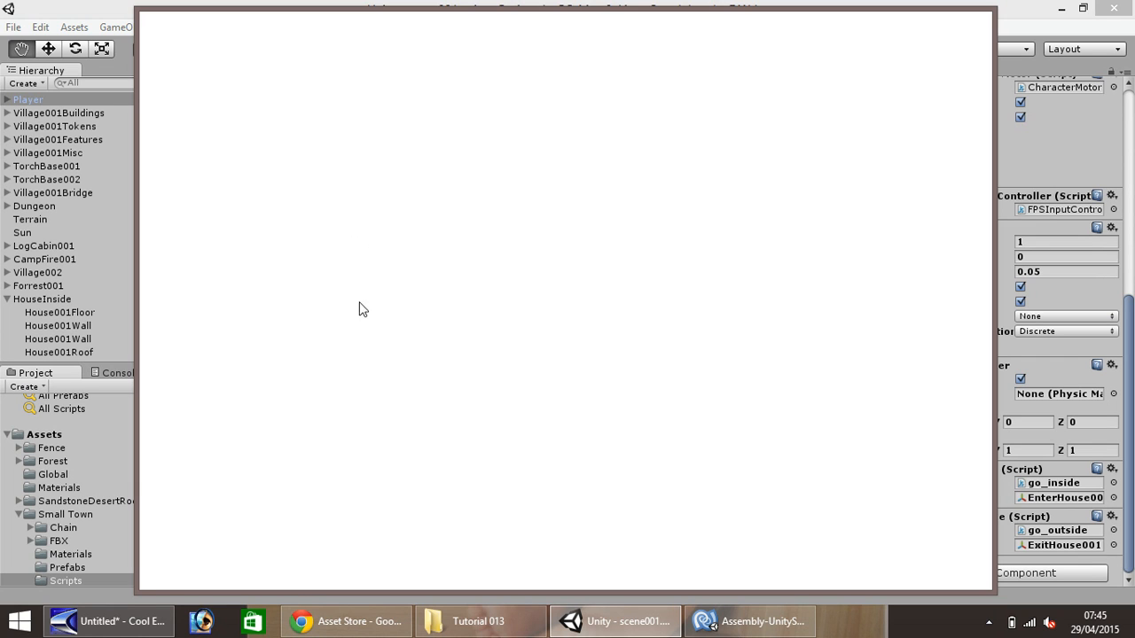
left_click(341, 621)
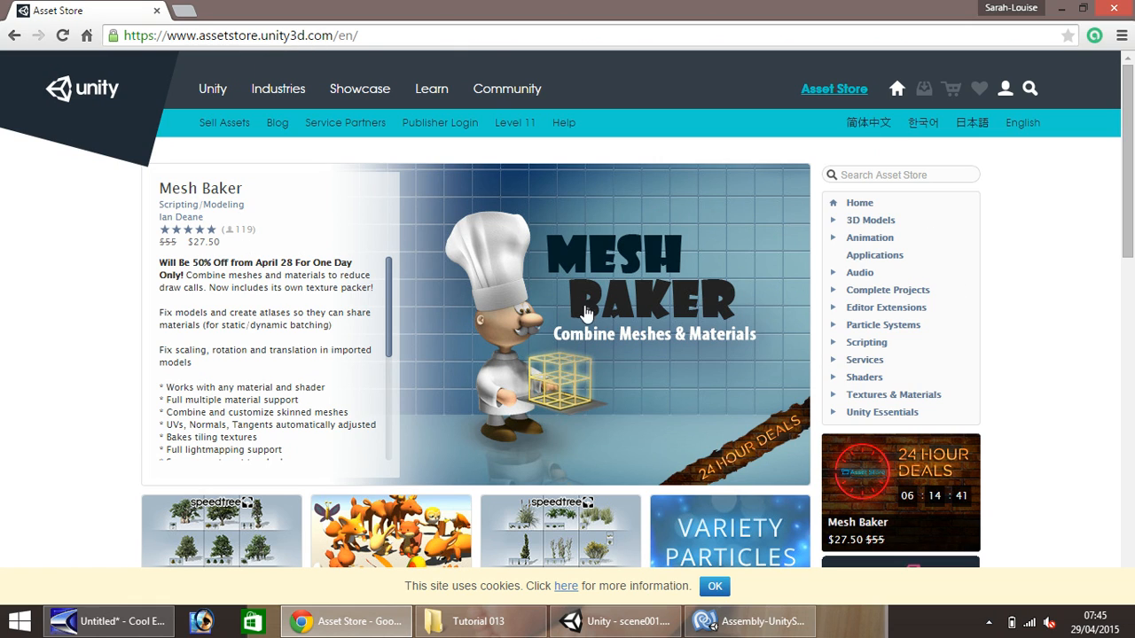
left_click(663, 621)
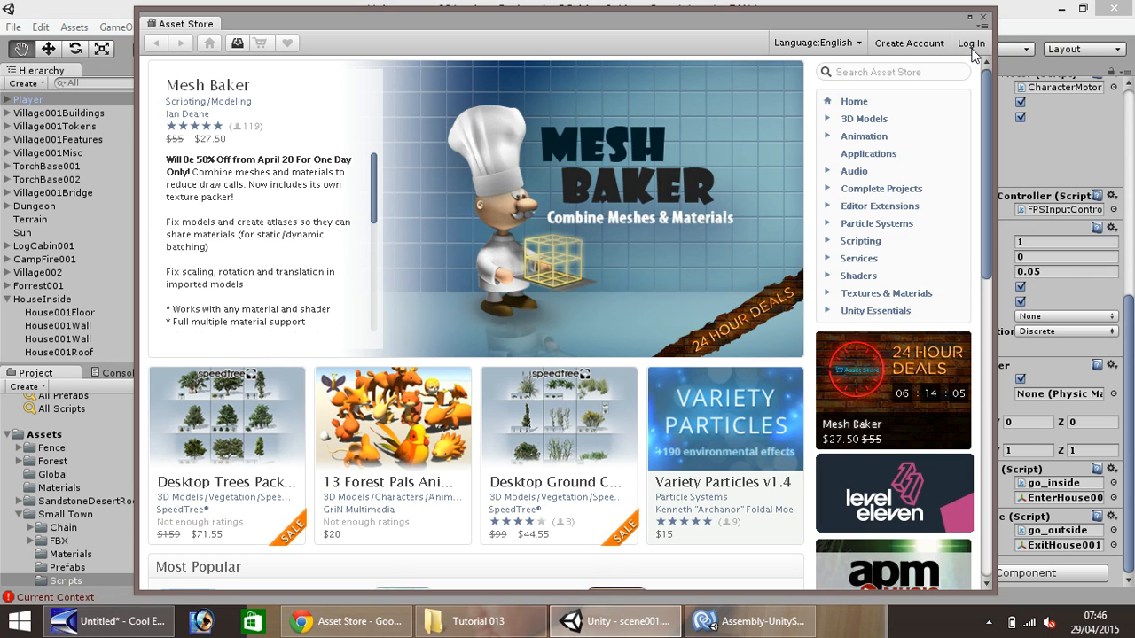
- Search the Asset Store for desert and view the preview image and details of the Desert Oasis 2 pack
left_click(887, 71)
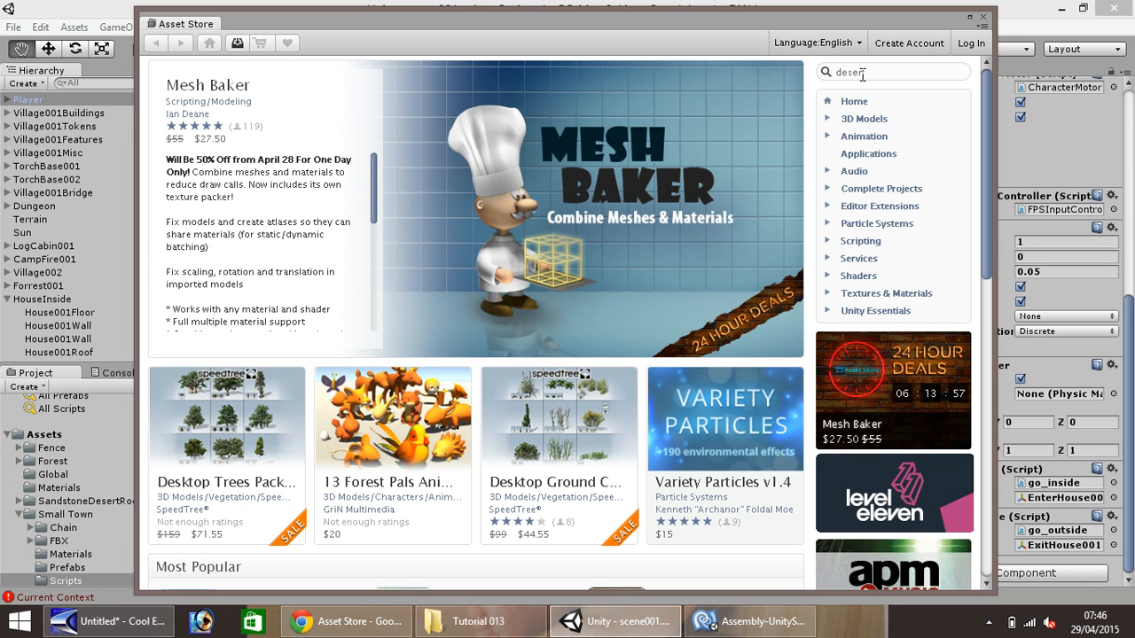
key("Return")
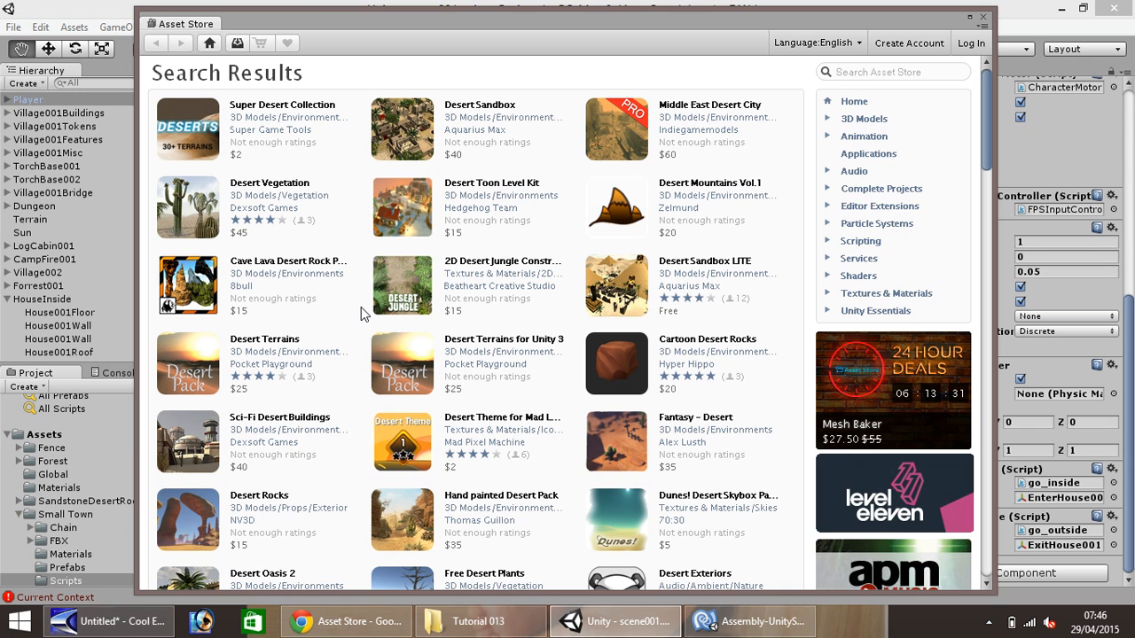
scroll(361, 306, "down", 3)
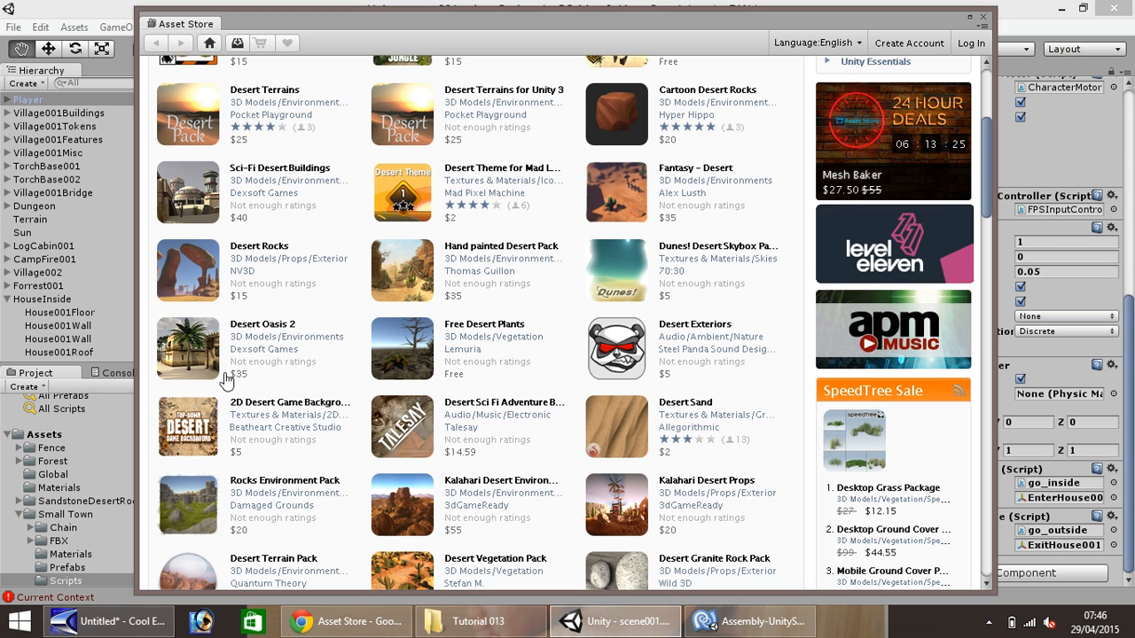
left_click(277, 323)
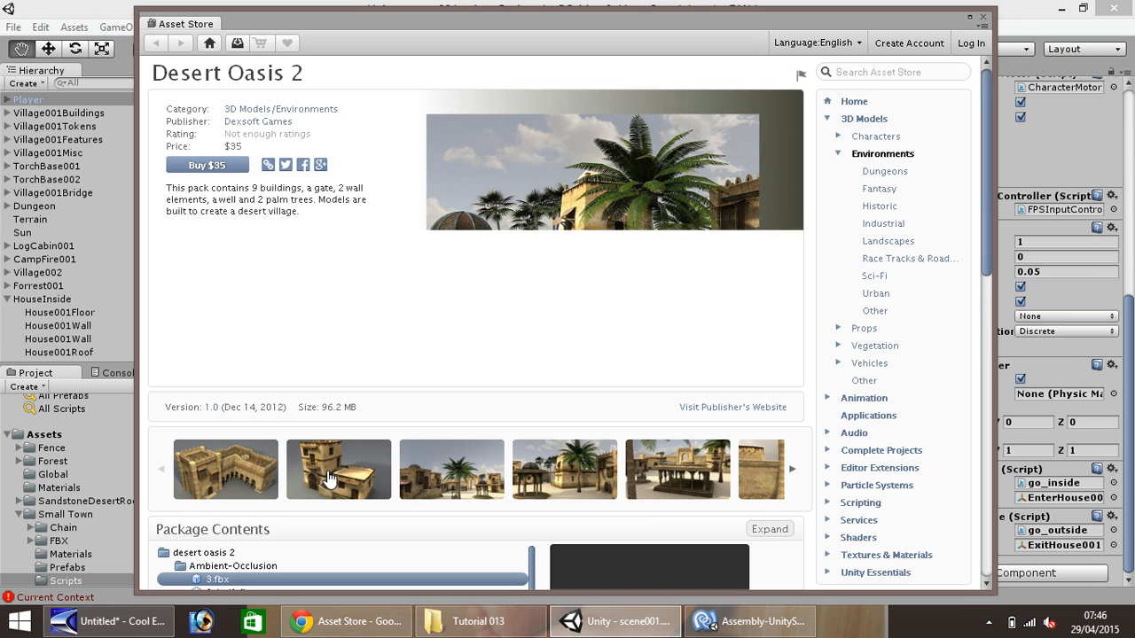
left_click(329, 477)
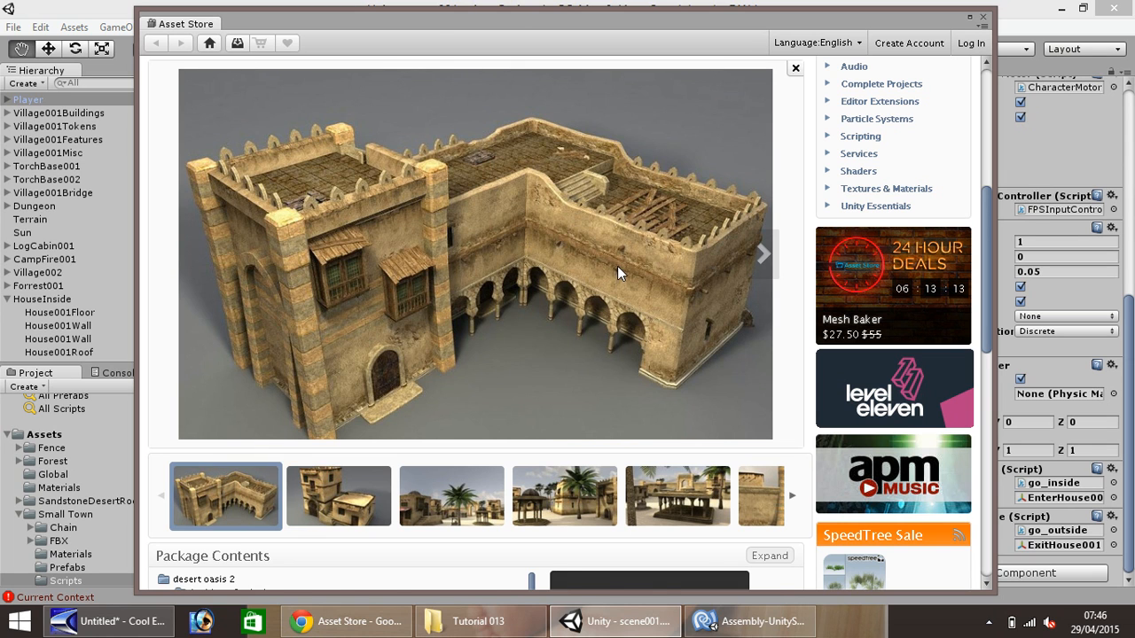
scroll(619, 266, "up", 5)
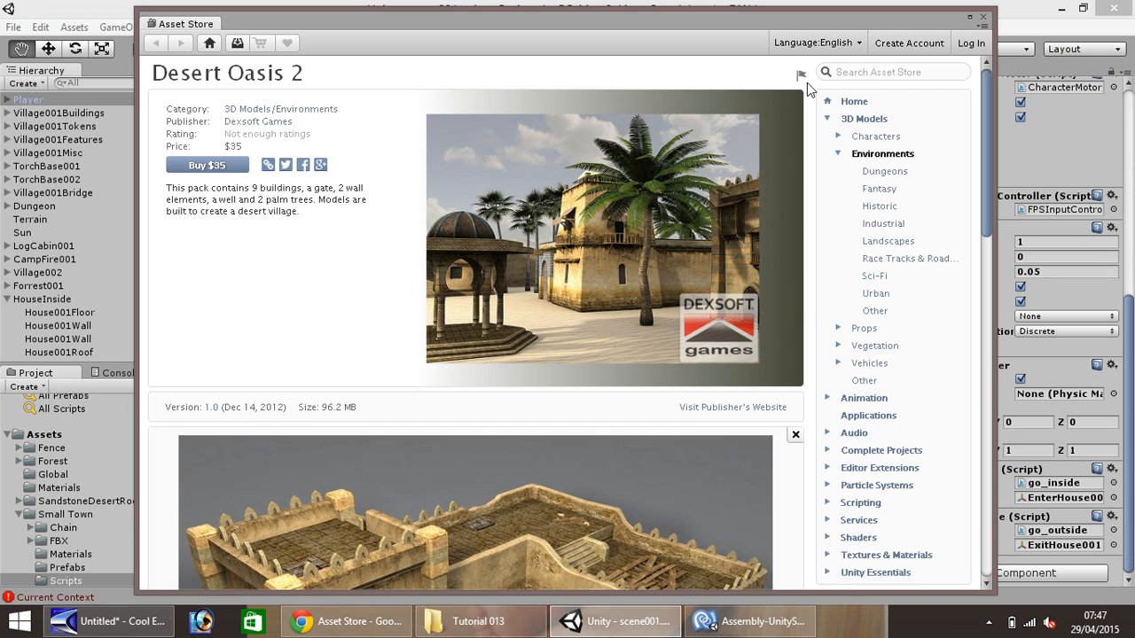
- Search for desert again, view the Sandstone Desert Rocks – Free package page, and close the Asset Store
left_click(877, 71)
type("esert")
key("Return")
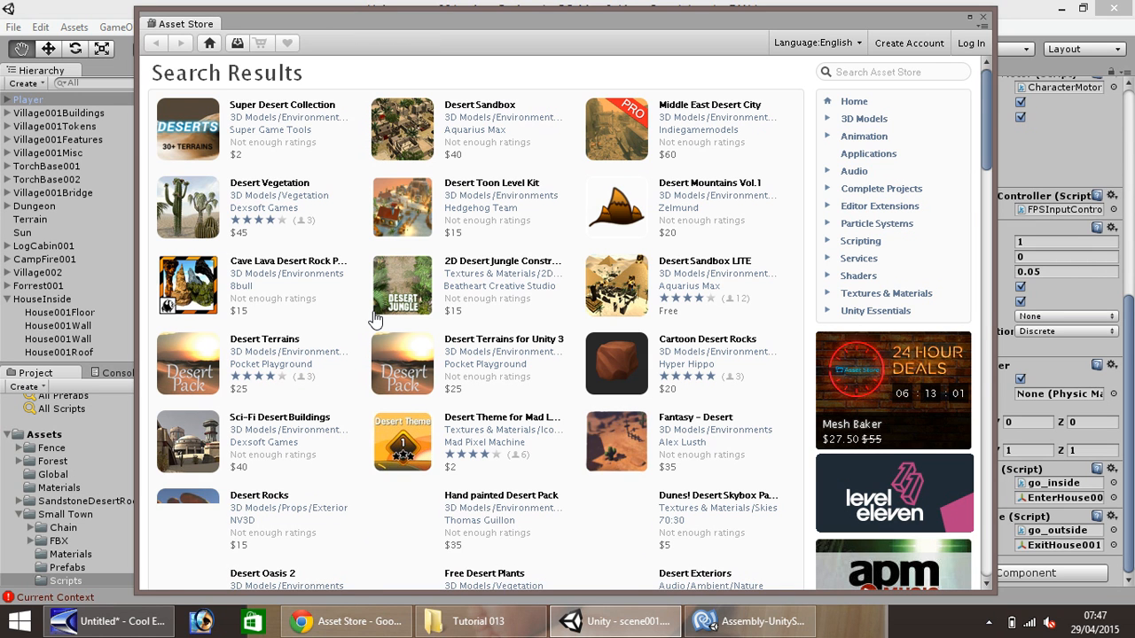
scroll(312, 388, "down", 4)
scroll(311, 388, "down", 2)
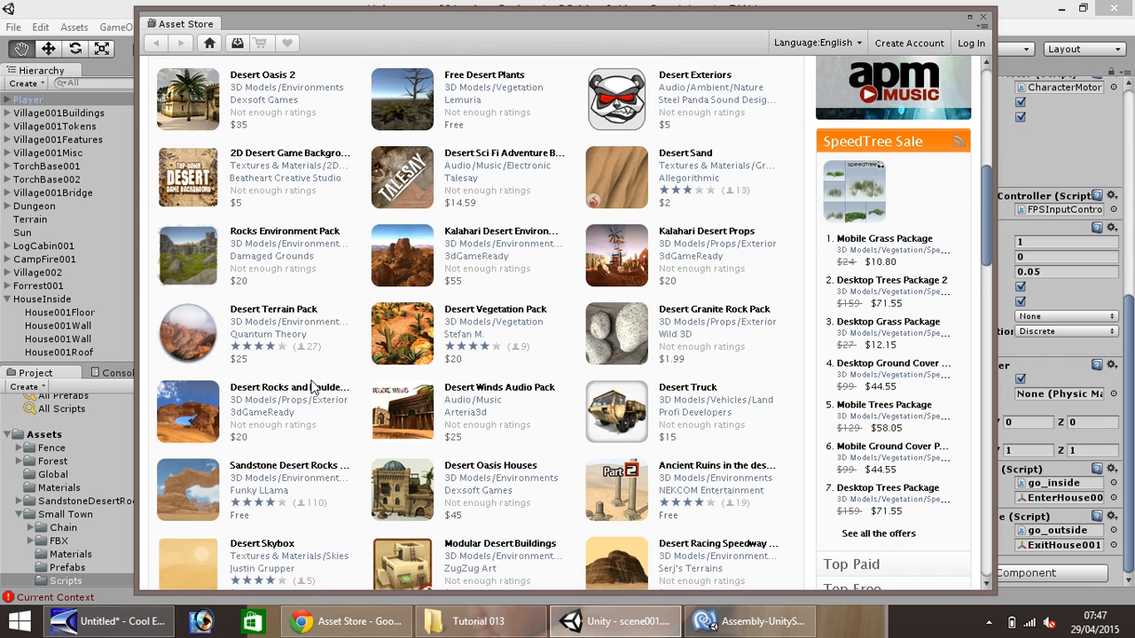
scroll(311, 388, "down", 1)
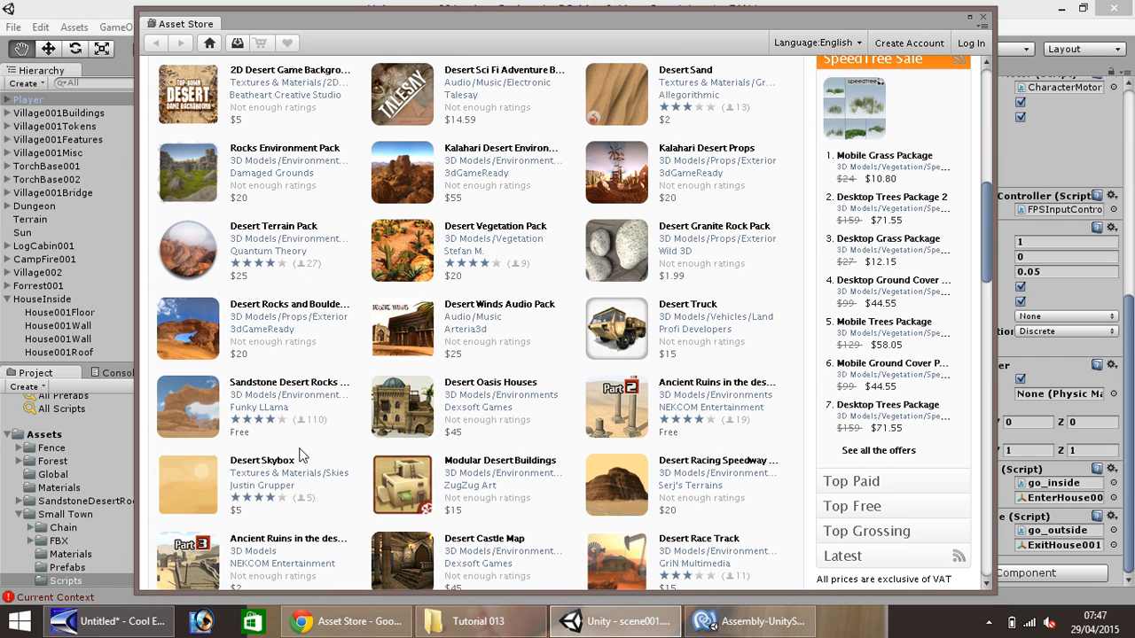
left_click(265, 383)
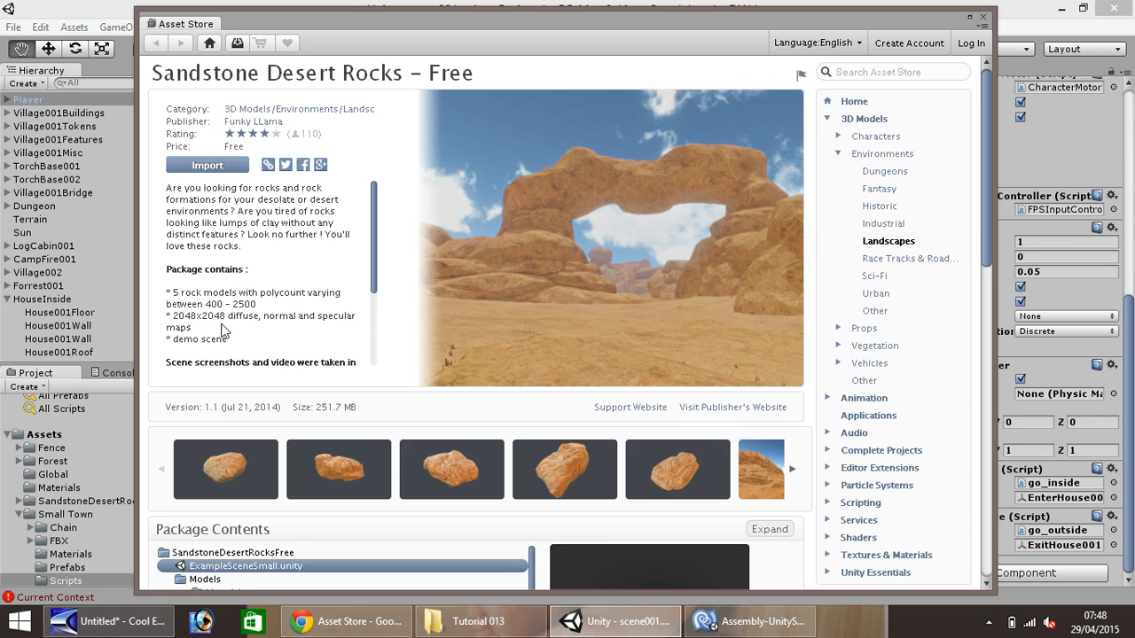
left_click(984, 16)
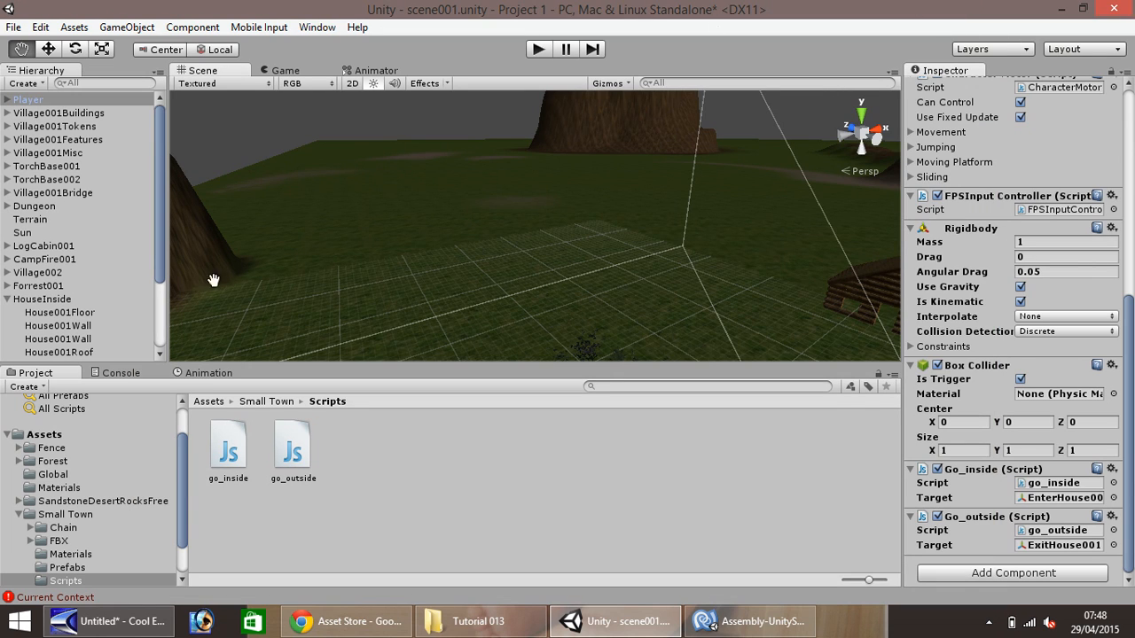
- Examine the Prefabs and Textures folders of SandstoneDesertRocksFree and select the TerrainTex3_diffuse texture
left_click(105, 500)
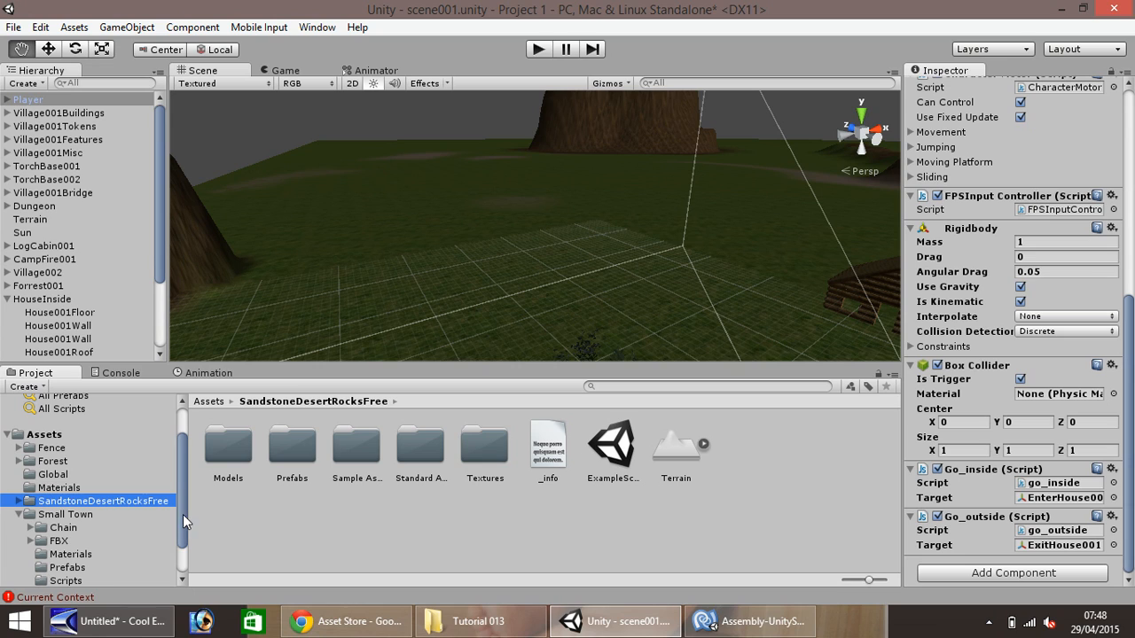
left_click(18, 501)
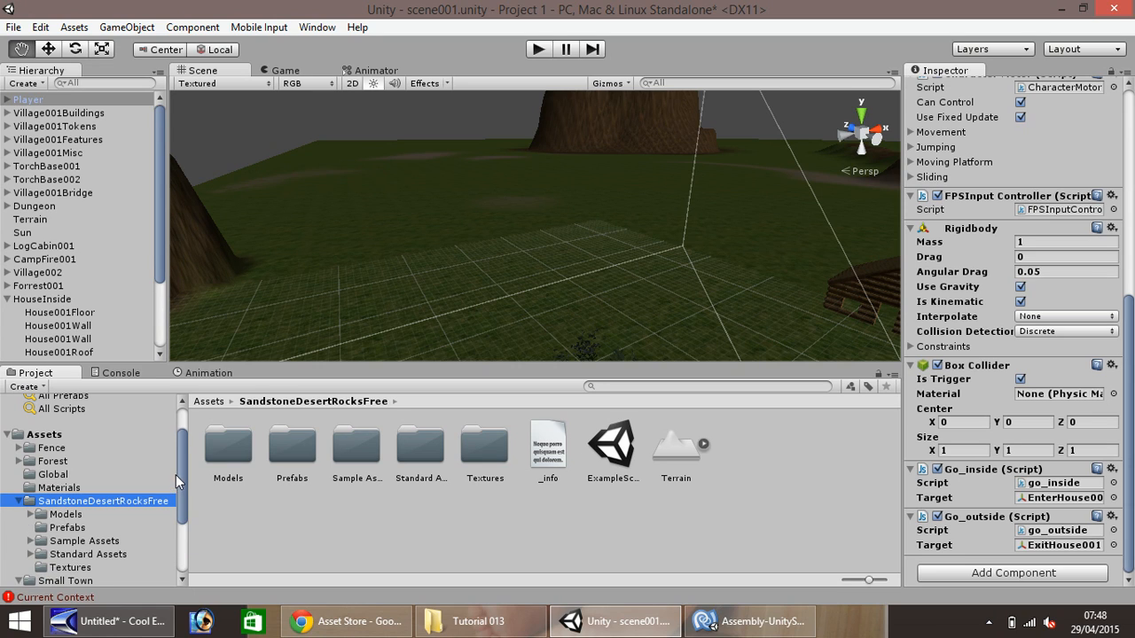
left_click_drag(180, 475, 184, 495)
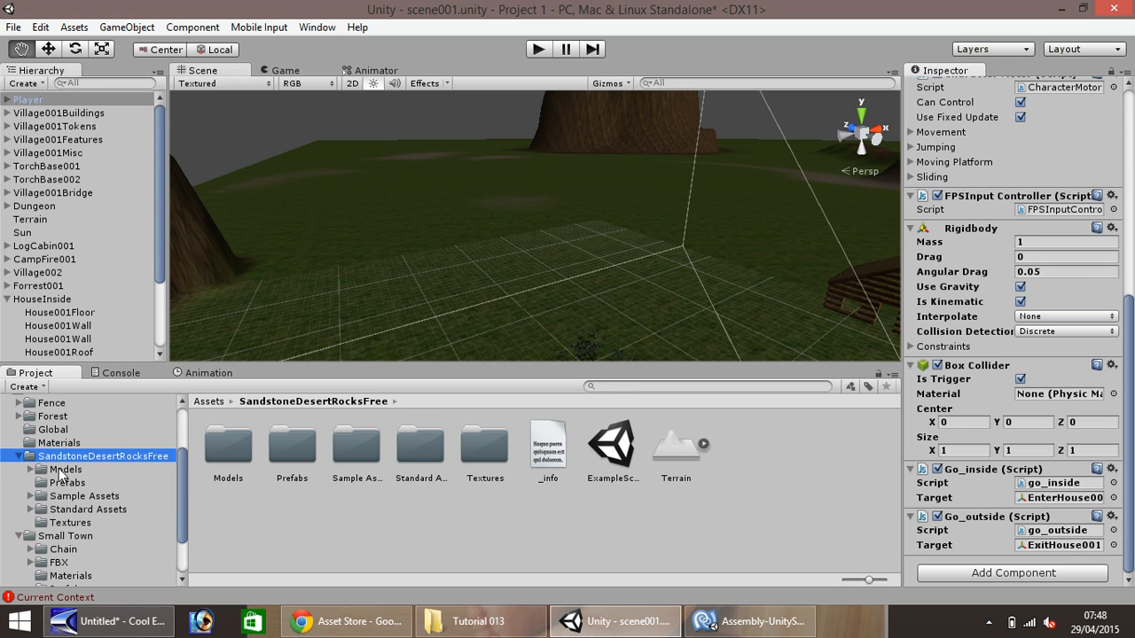
left_click(62, 470)
left_click(68, 483)
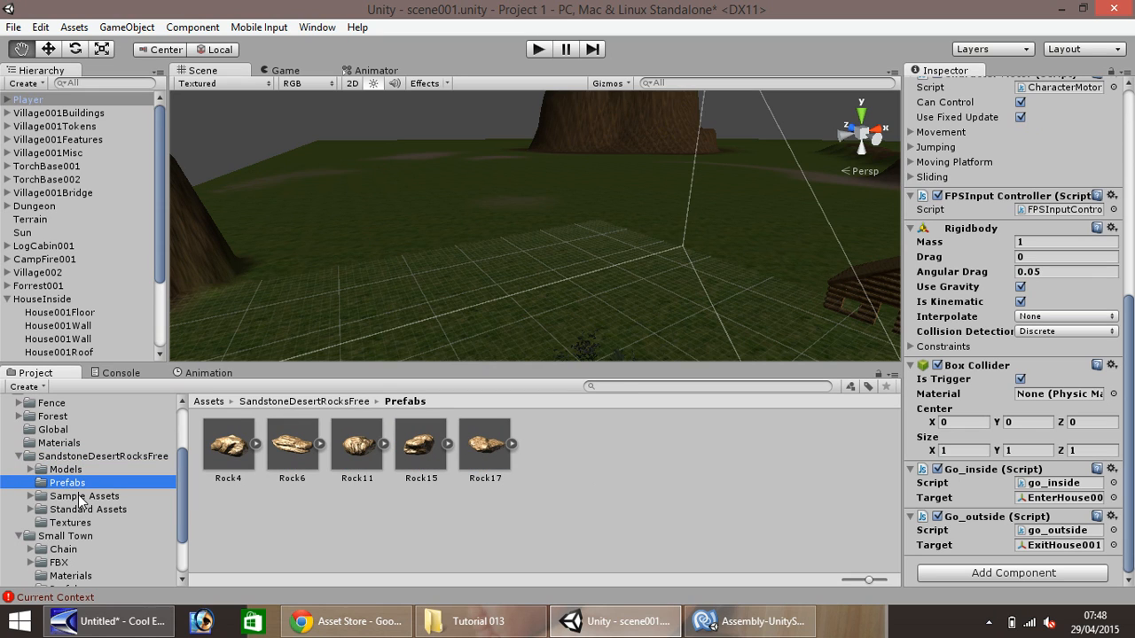
left_click(84, 523)
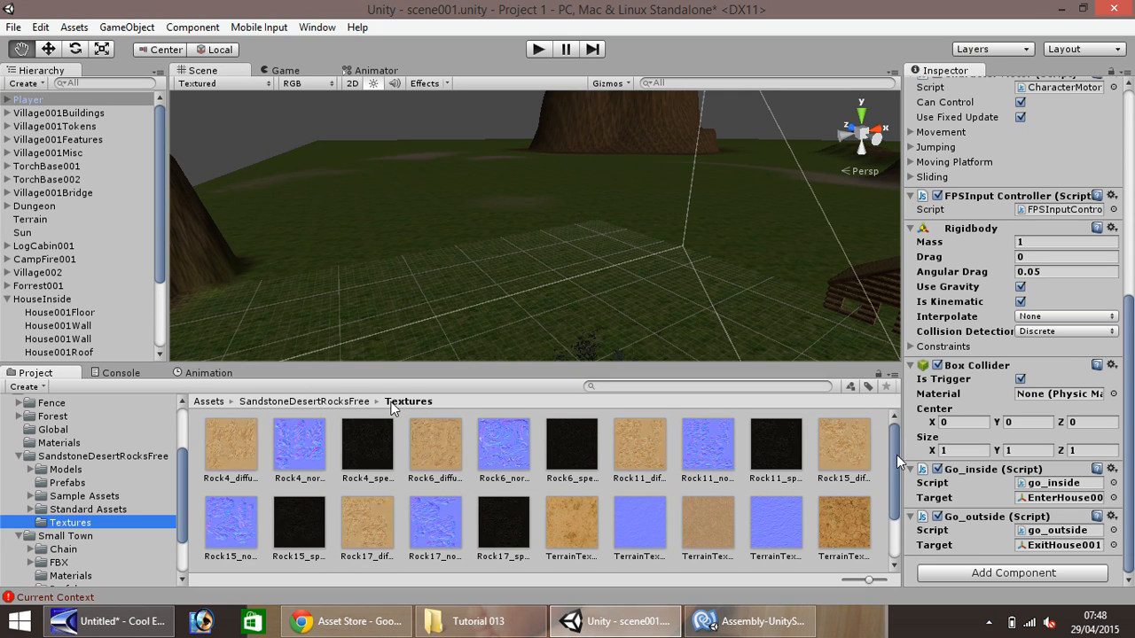
mouse_move(897, 455)
left_mouse_down()
mouse_move(896, 497)
mouse_move(882, 446)
left_mouse_up()
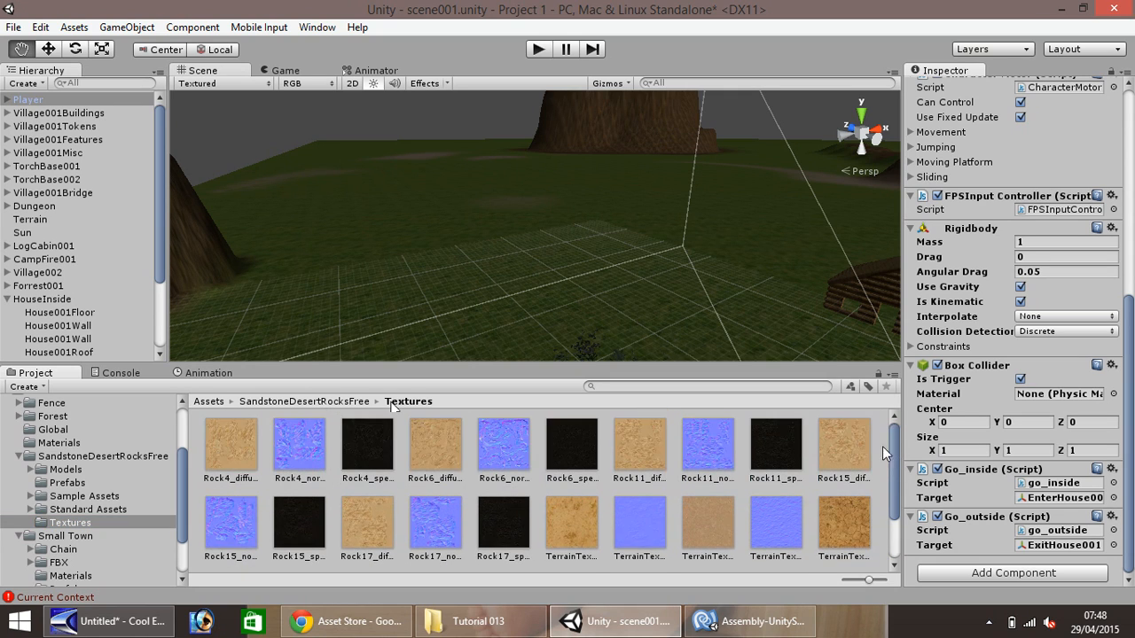
left_click(848, 525)
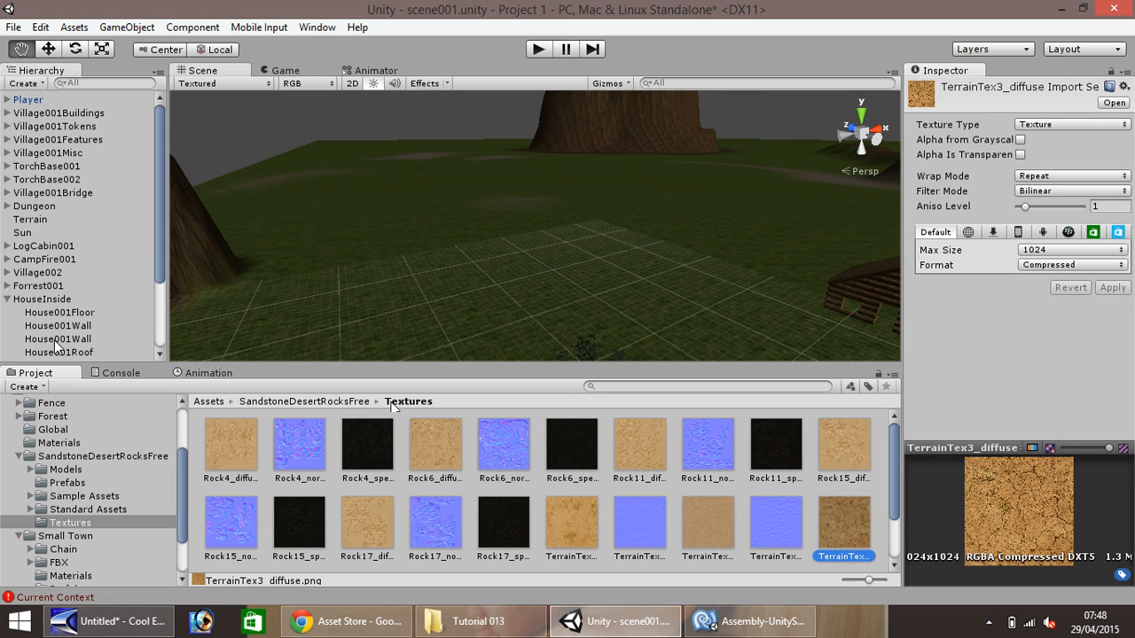
- Add TerrainTex3_diffuse to the Terrain's paint textures as both texture and normal map, with size 15 by 15
left_click(32, 220)
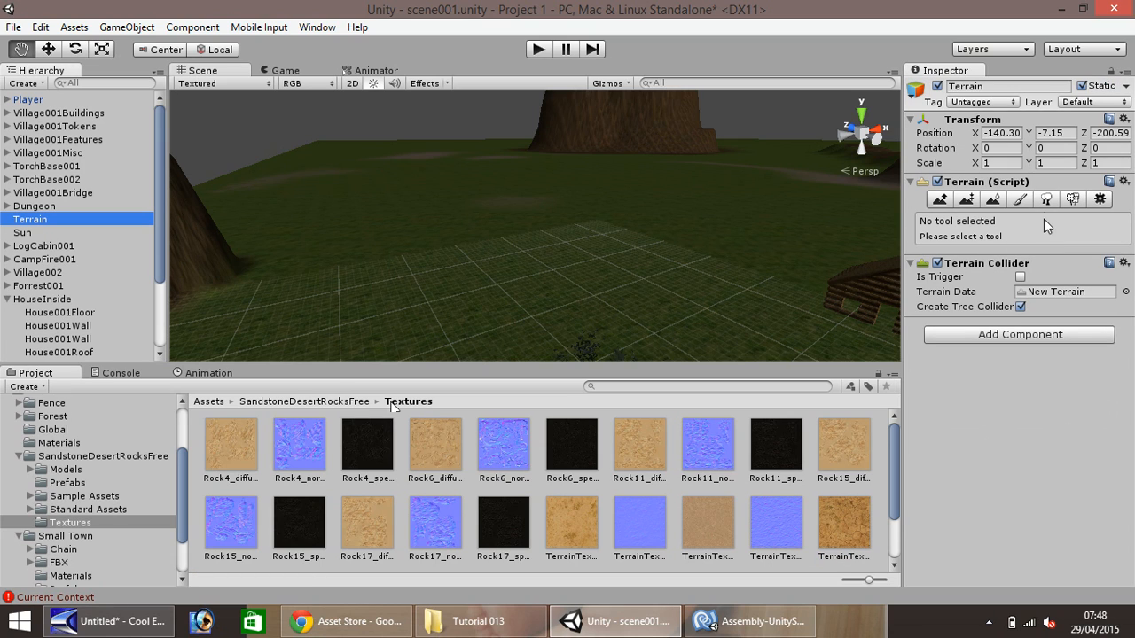
left_click(1020, 200)
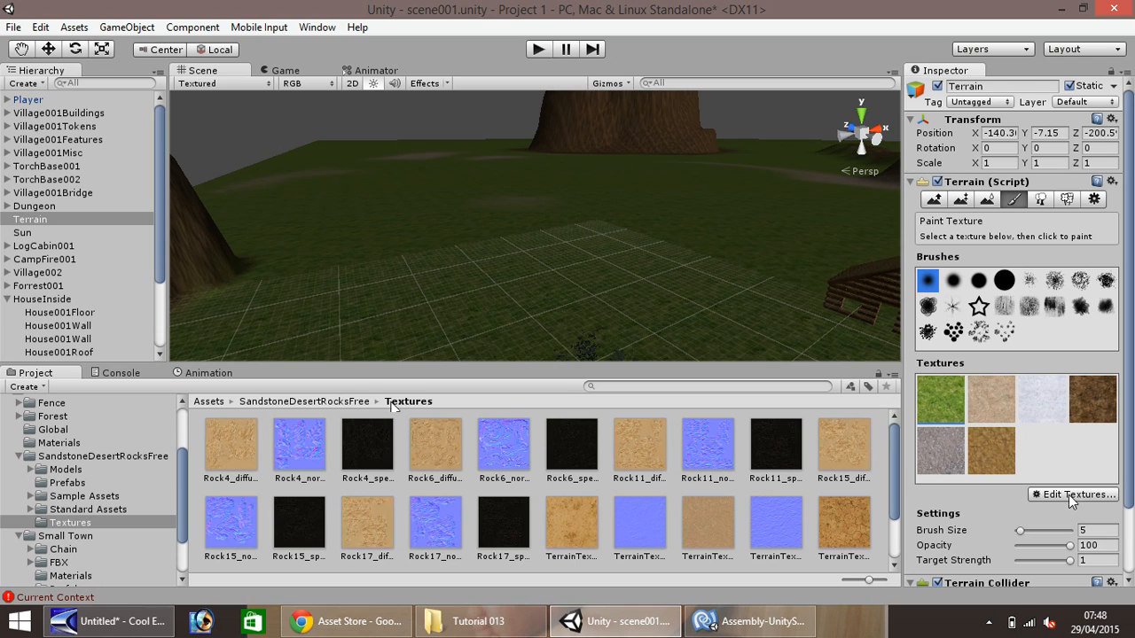
left_click(1083, 497)
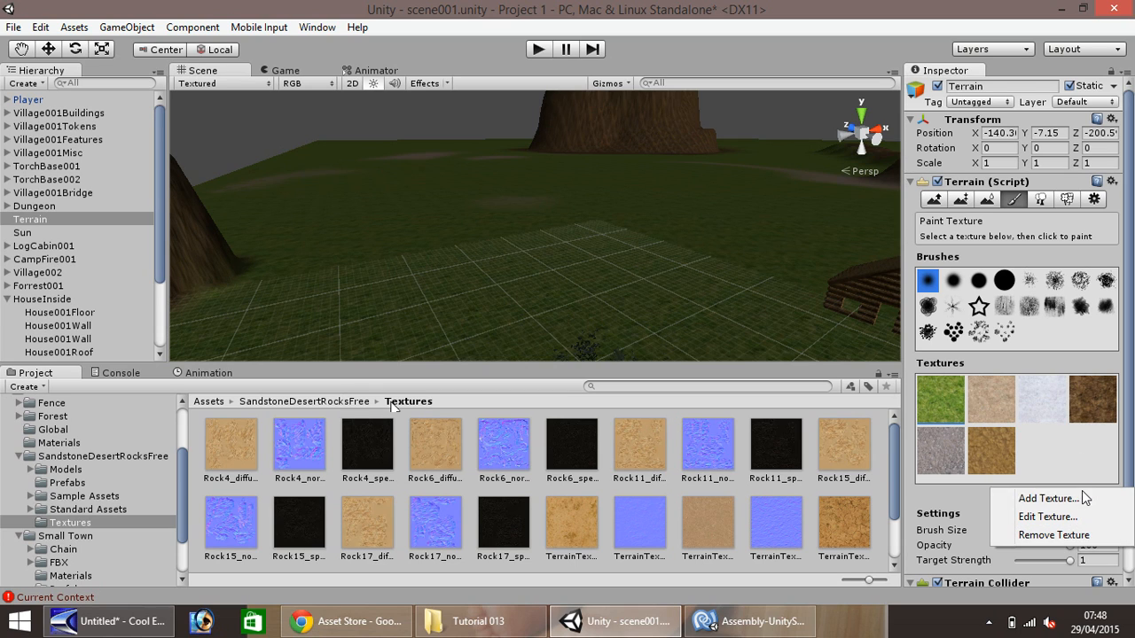
left_click(1047, 500)
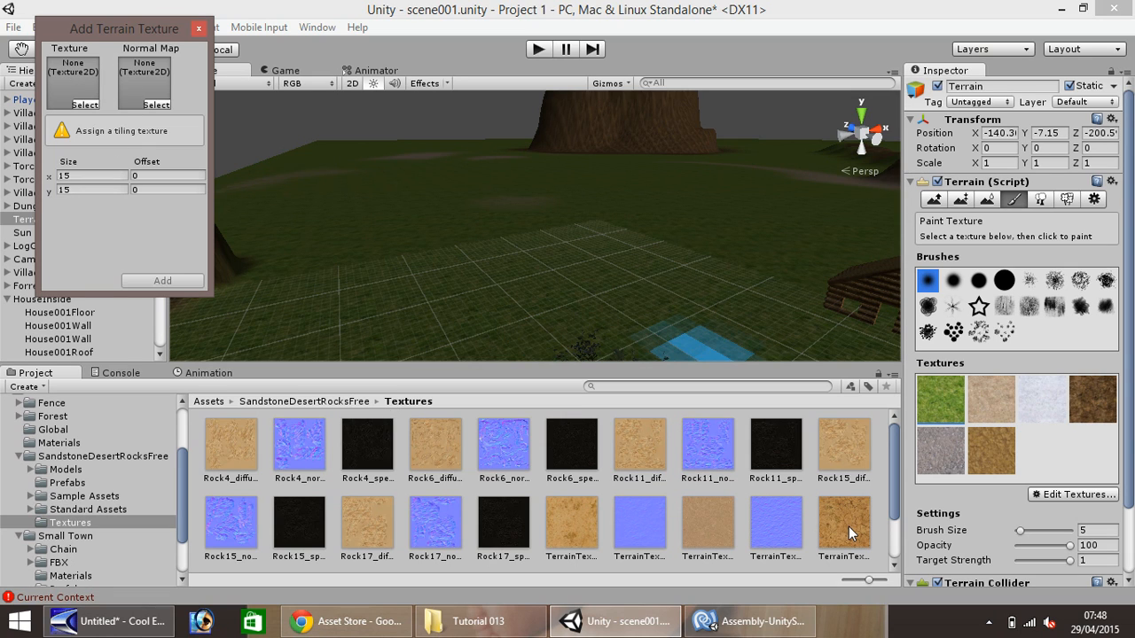
left_click_drag(848, 527, 149, 85)
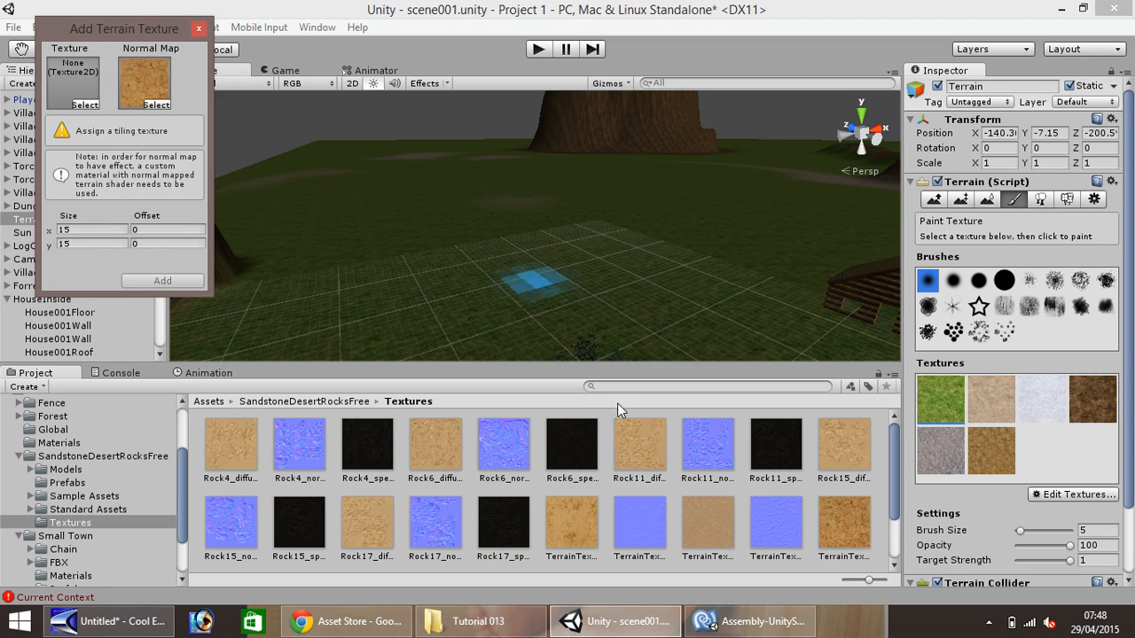
left_click_drag(835, 526, 77, 81)
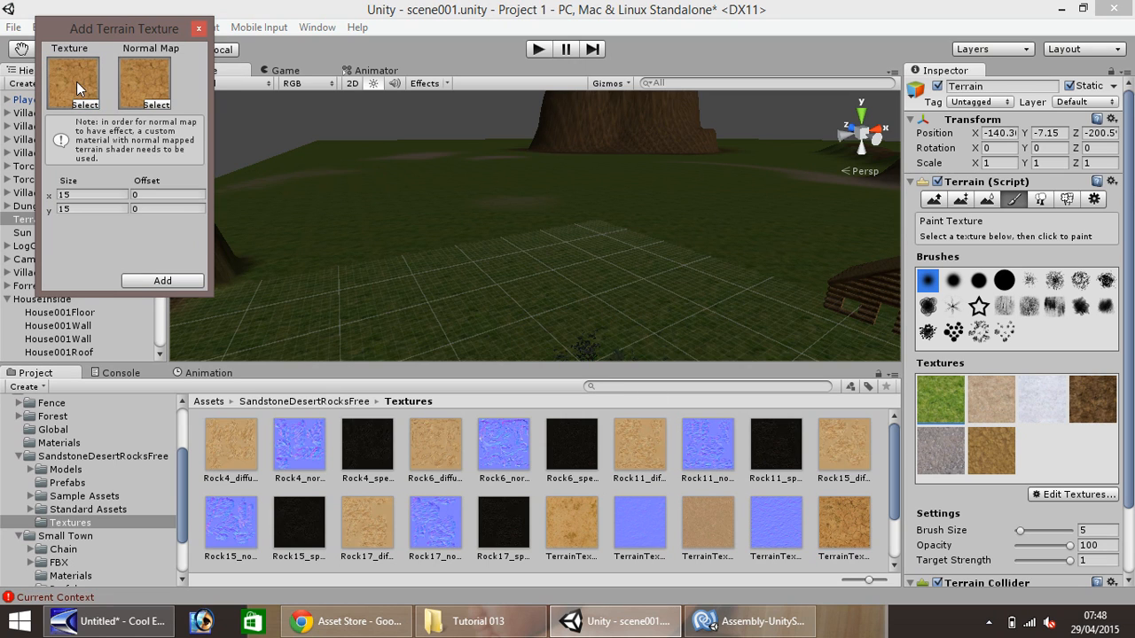
left_click(165, 281)
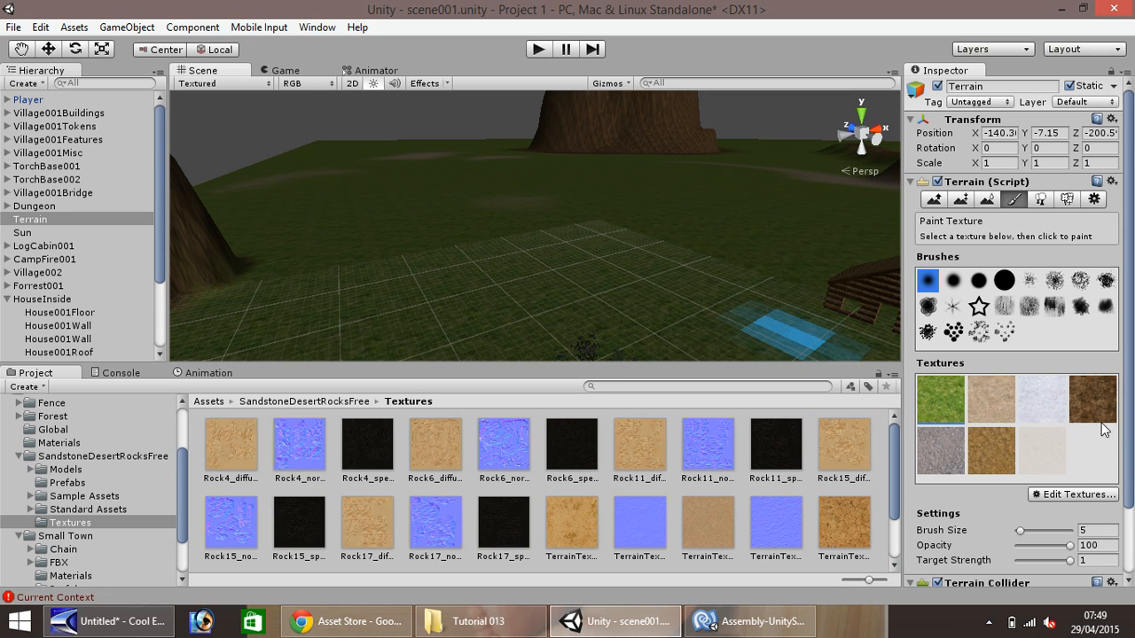
- Select the newly added terrain paint texture, and add TerrainTex3_diffuse a second time as both texture and normal map
scroll(1087, 457, "down", 1)
left_click(1077, 468)
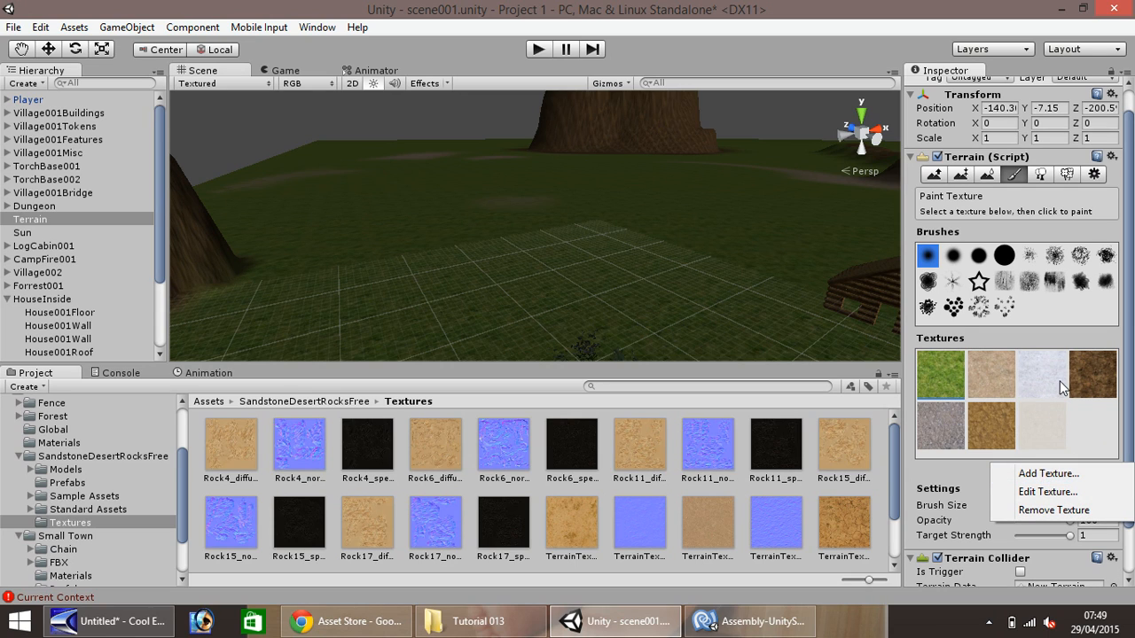
left_click(1000, 437)
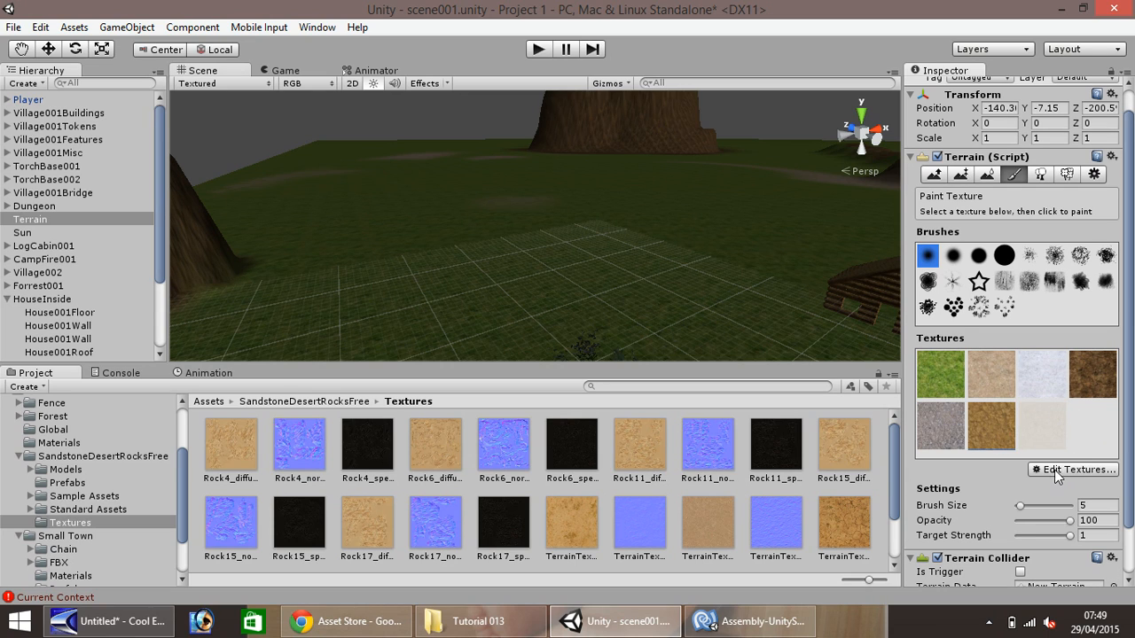
left_click(1037, 425)
left_click(1066, 469)
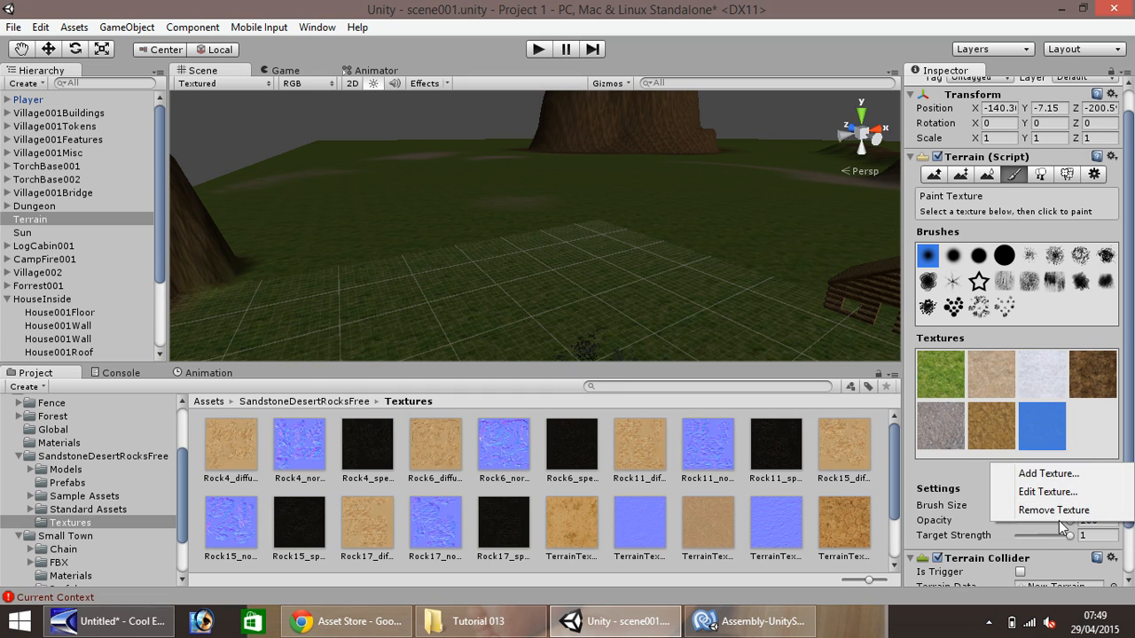
left_click(1067, 474)
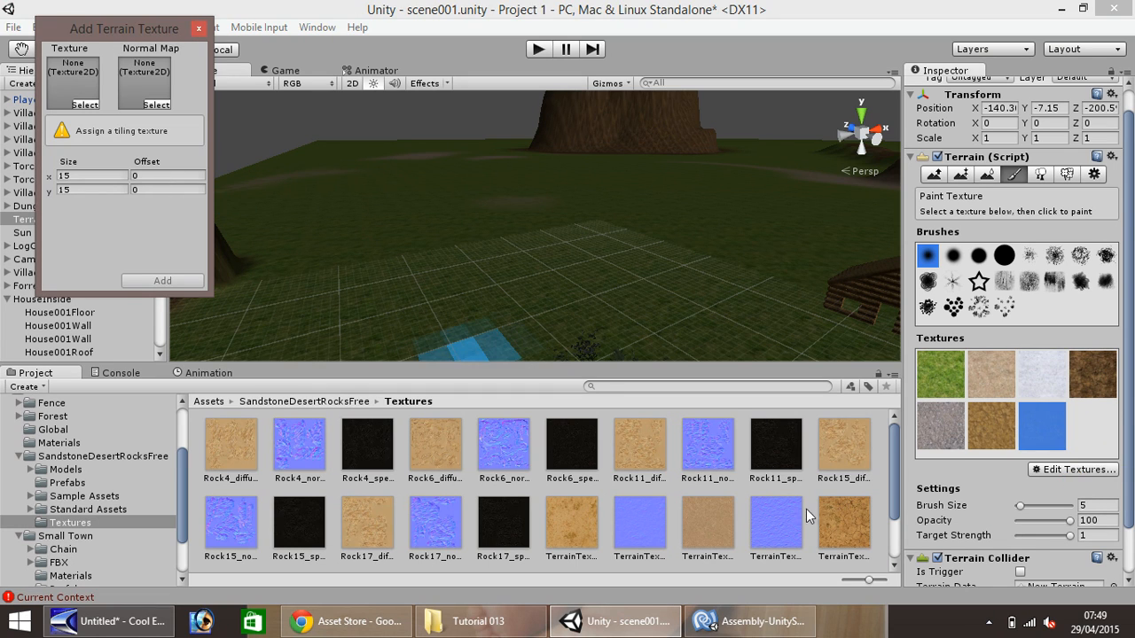
left_click_drag(842, 527, 137, 82)
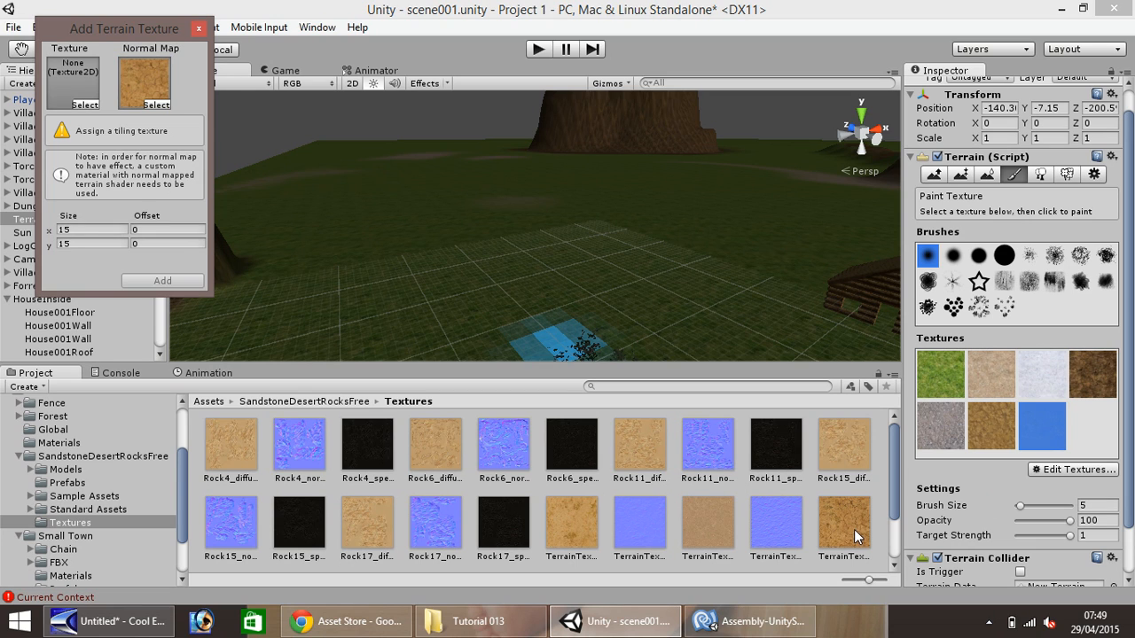
mouse_move(853, 529)
left_mouse_down()
mouse_move(204, 141)
mouse_move(62, 72)
left_mouse_up()
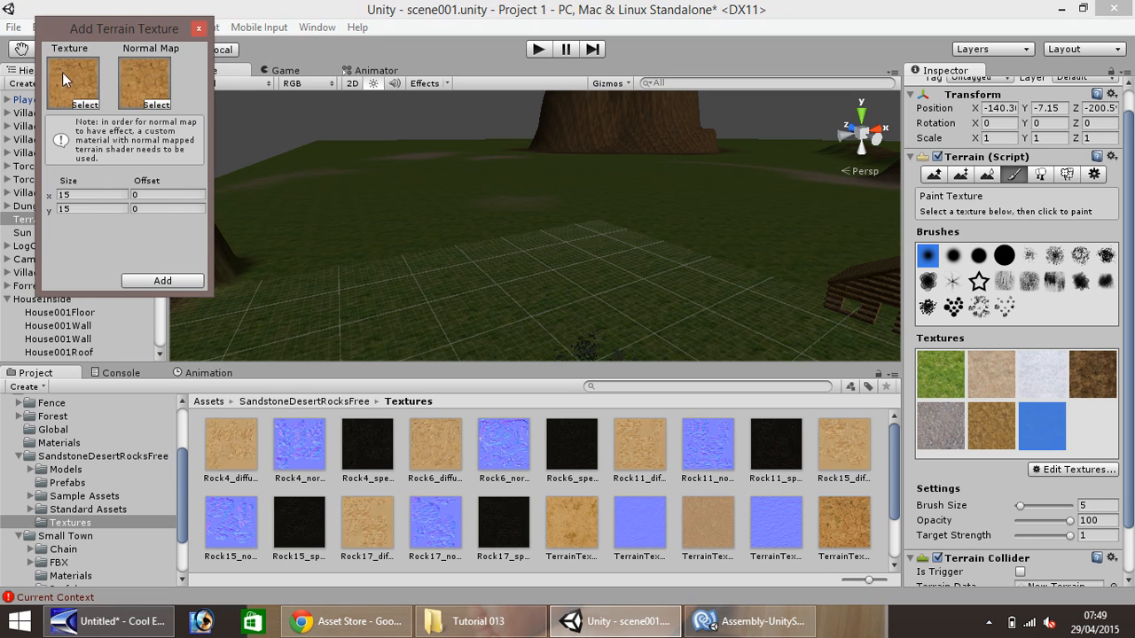
left_click(176, 279)
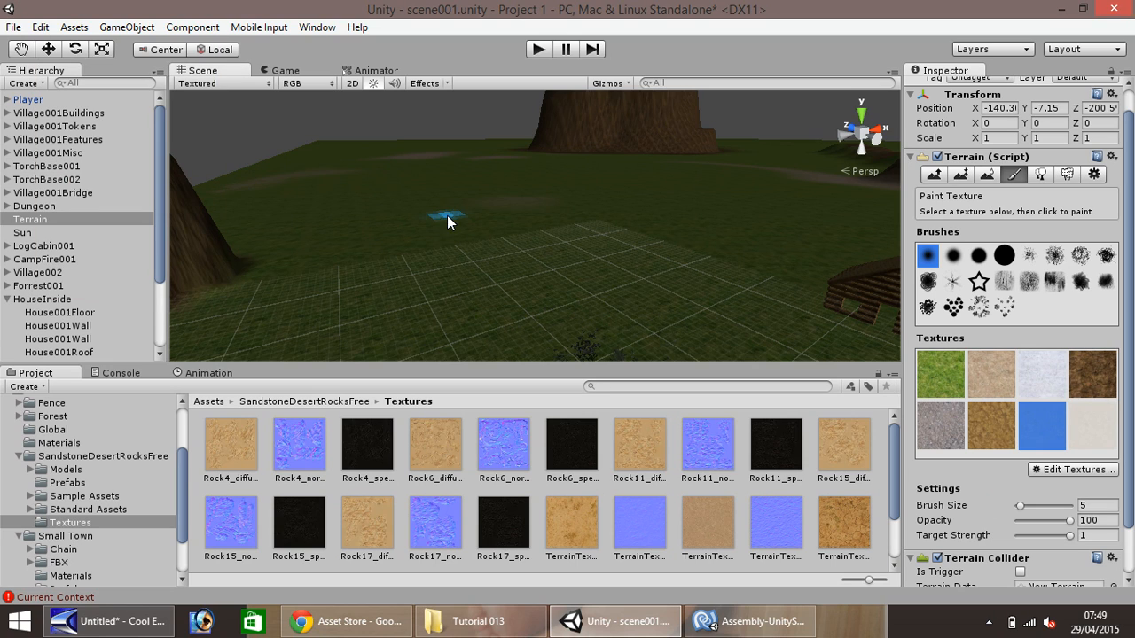
- Check the import settings of the TerrainTex3_diffuse texture
scroll(1059, 401, "down", 2)
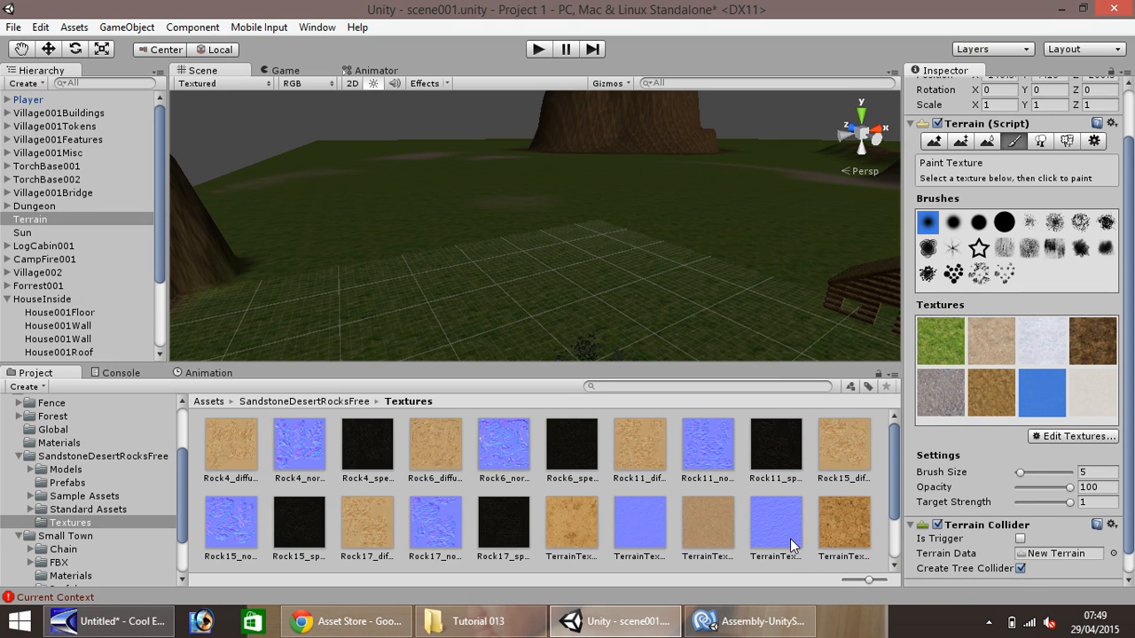
right_click(840, 521)
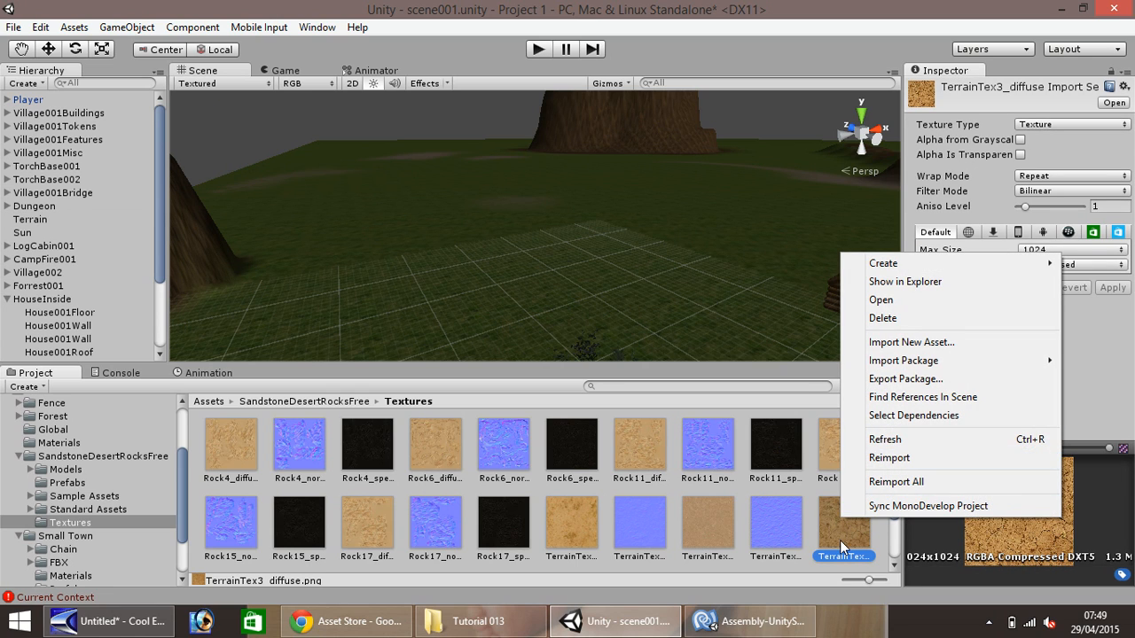
left_click(840, 540)
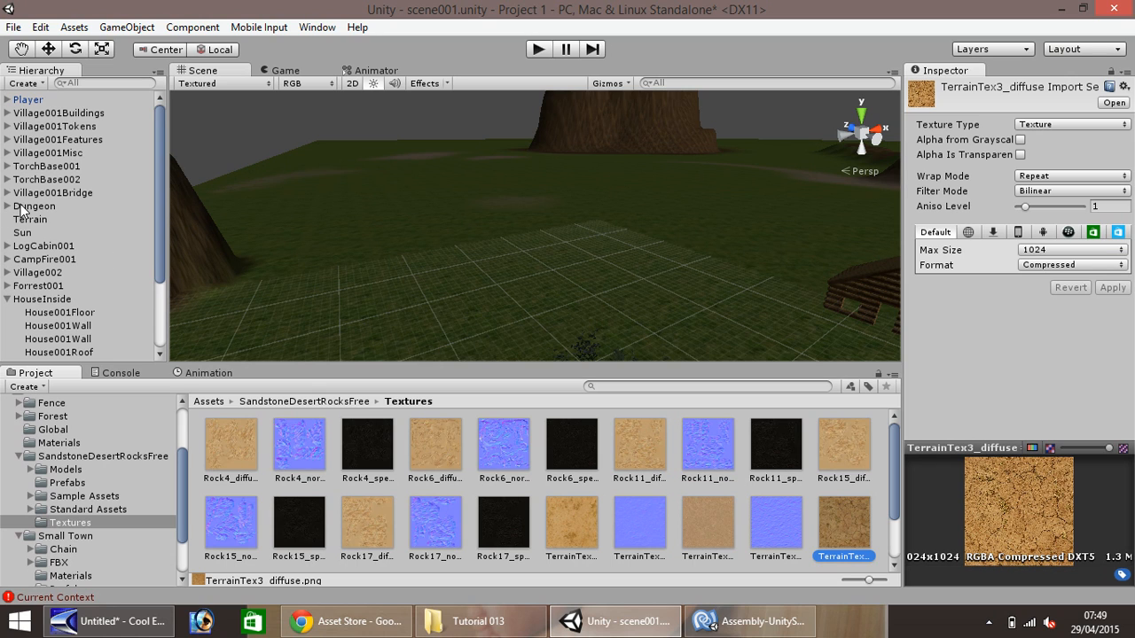
- Paint a first patch of the brown sand texture on the Terrain's grass near the large tree, using the solid round brush
left_click(30, 97)
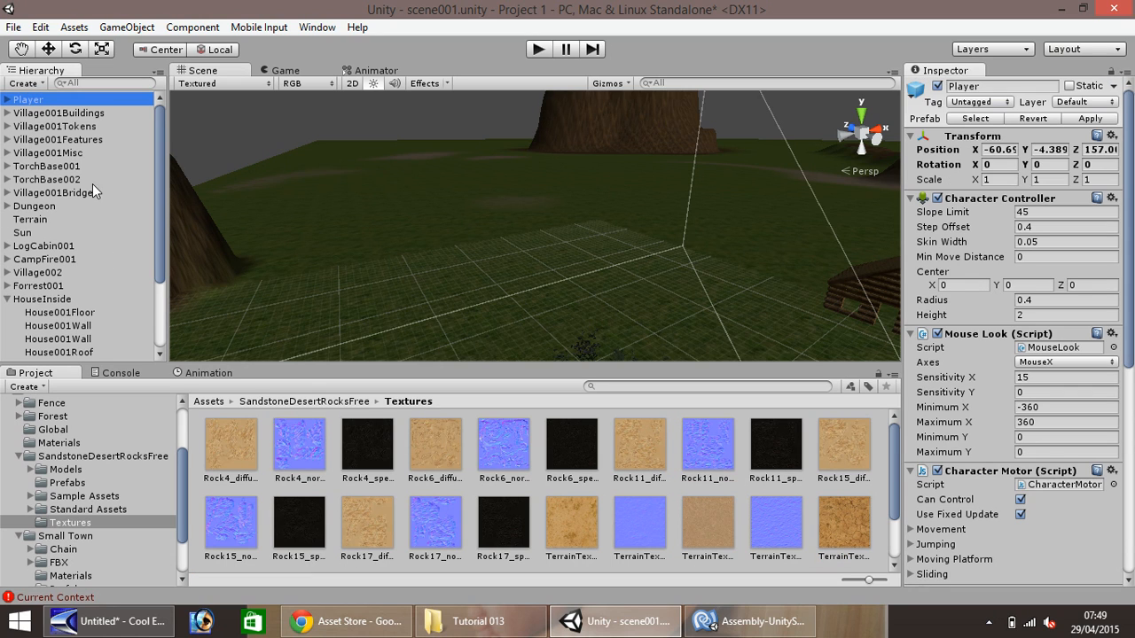
left_click(44, 221)
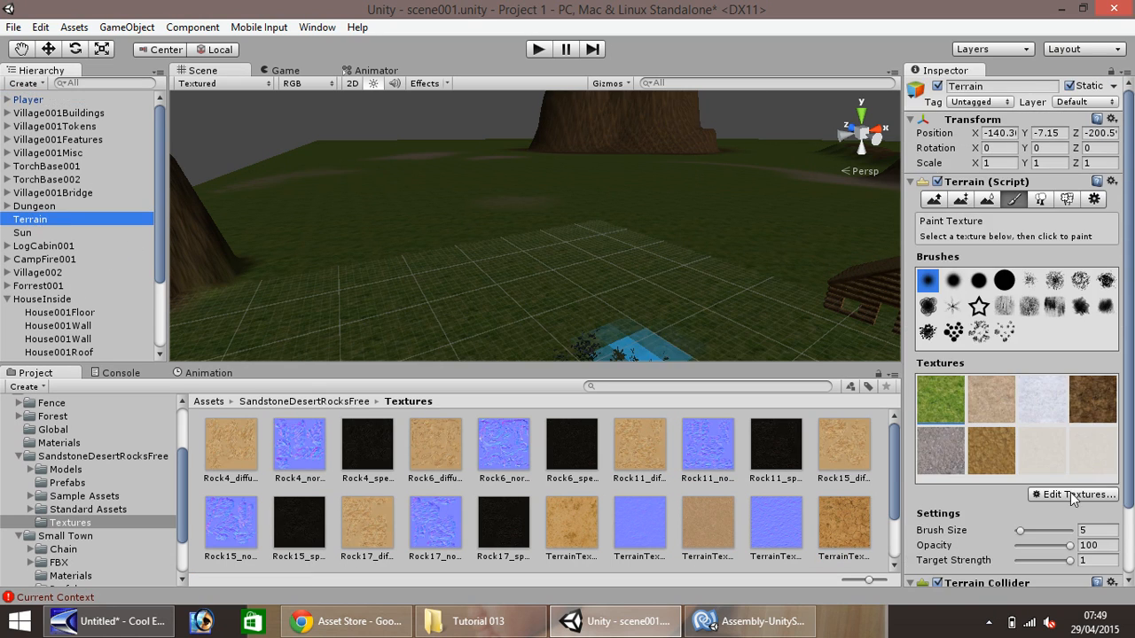
left_click(988, 446)
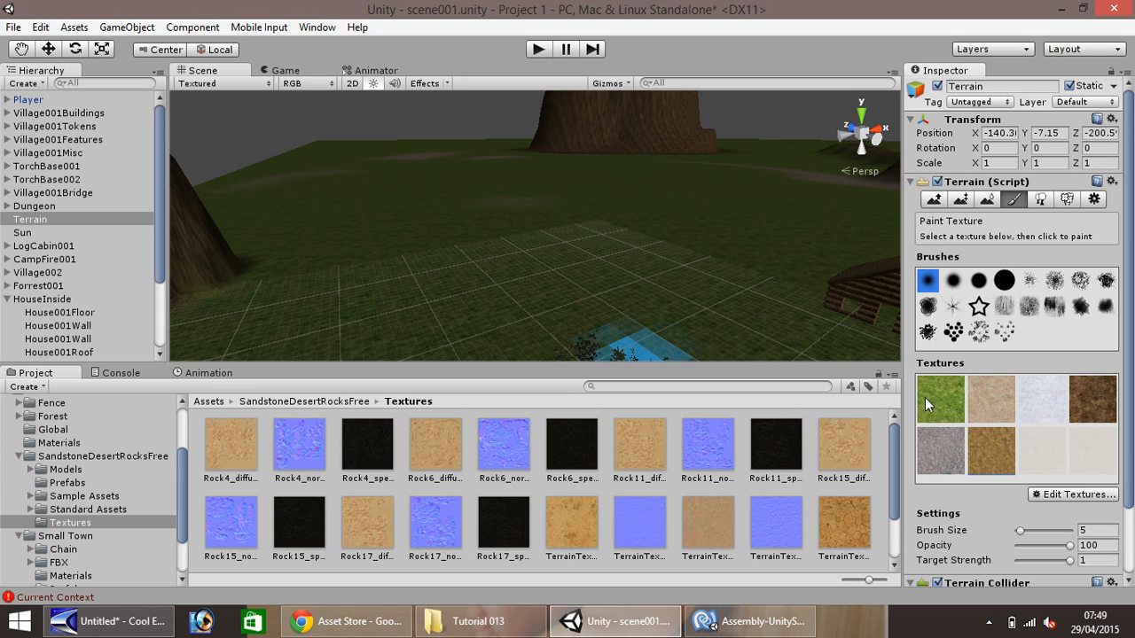
left_click(1004, 280)
left_click_drag(430, 182, 422, 195)
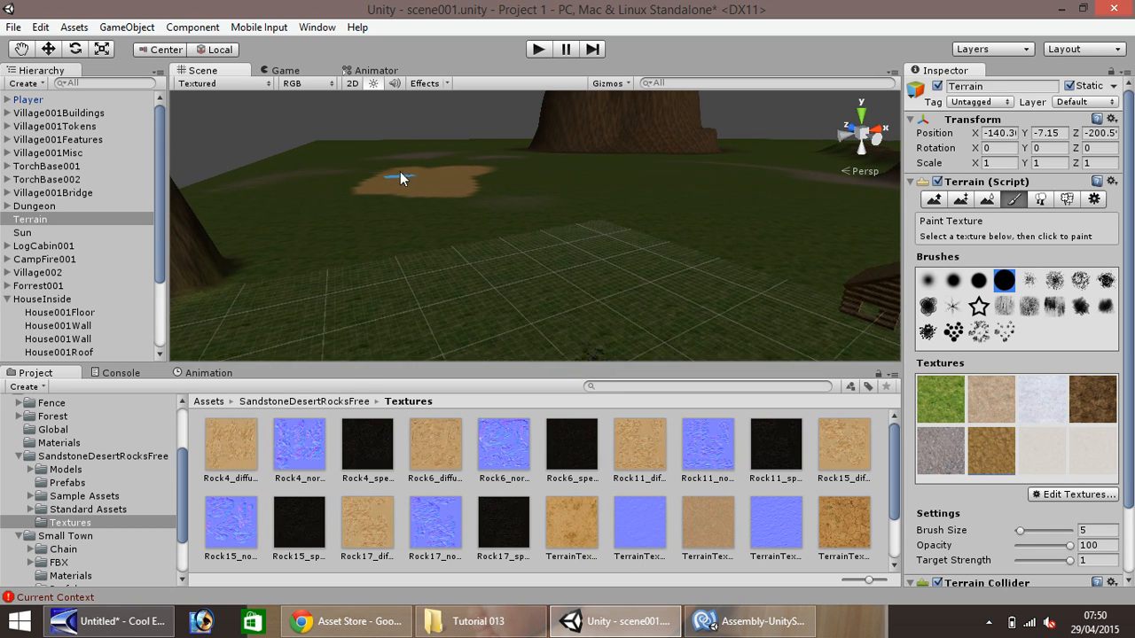
- Extend the sand patch outward toward the terrain's edge by painting more sand with a brush size of 5
left_click(21, 50)
mouse_move(355, 218)
left_mouse_down()
mouse_move(405, 240)
mouse_move(516, 260)
left_mouse_up()
left_click_drag(437, 195, 654, 296)
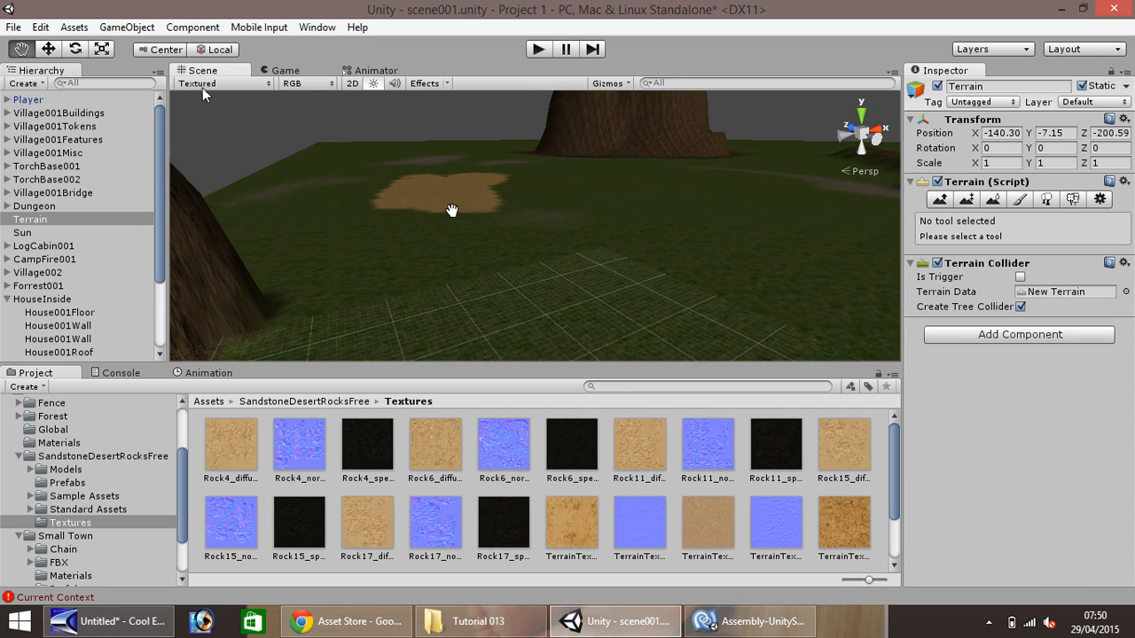
scroll(400, 154, "up", 3)
scroll(404, 180, "up", 2)
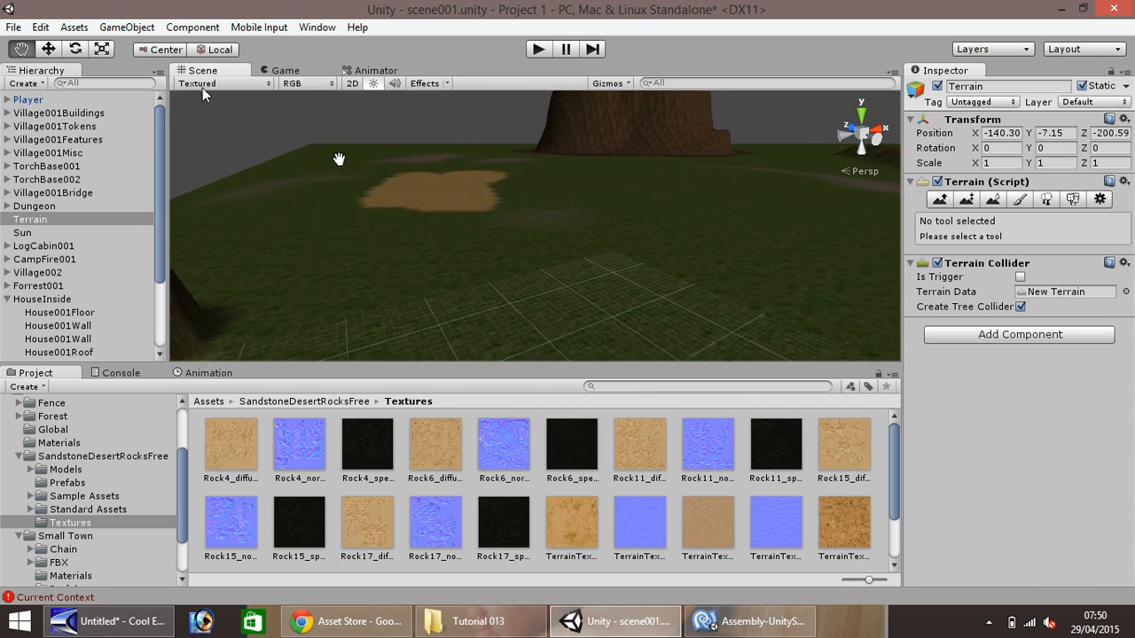
scroll(363, 171, "up", 6)
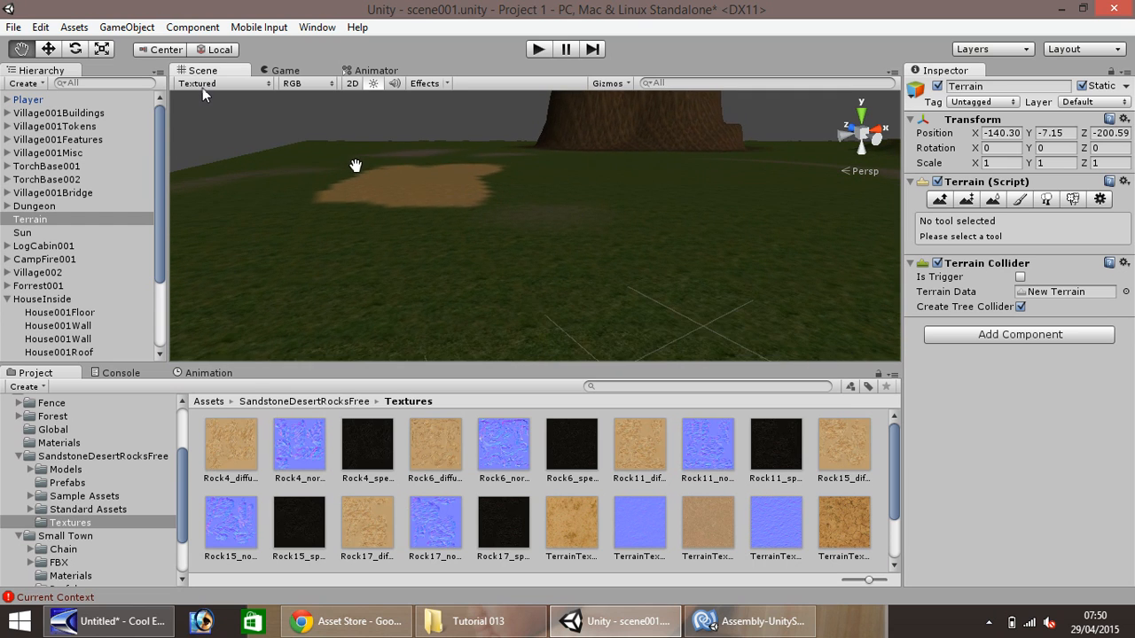
left_click_drag(358, 185, 577, 324)
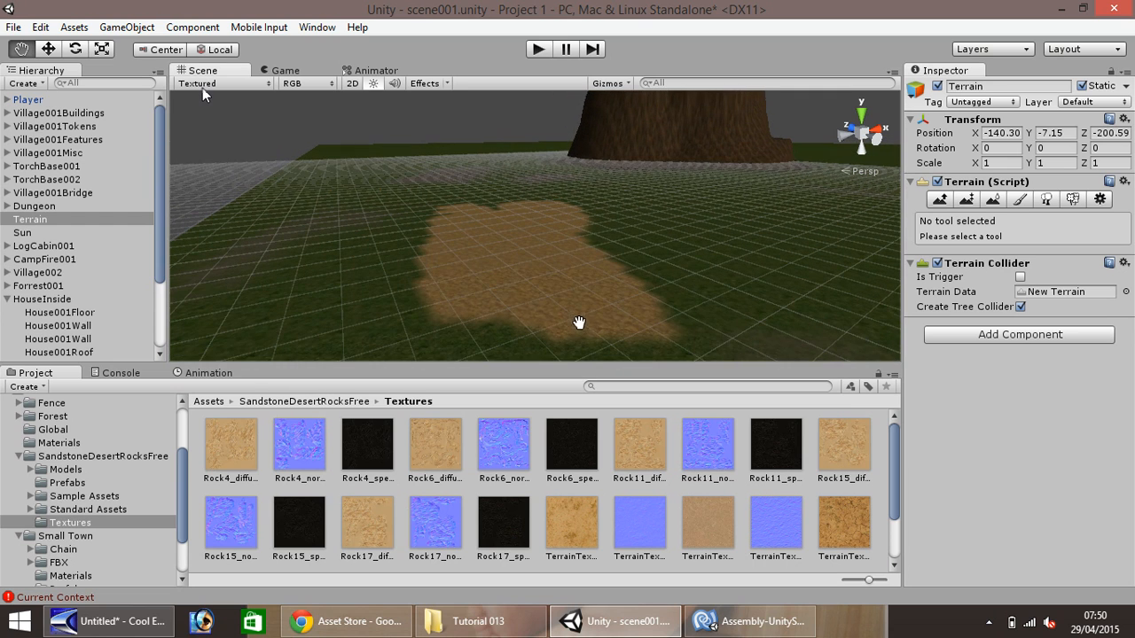
left_click(1020, 199)
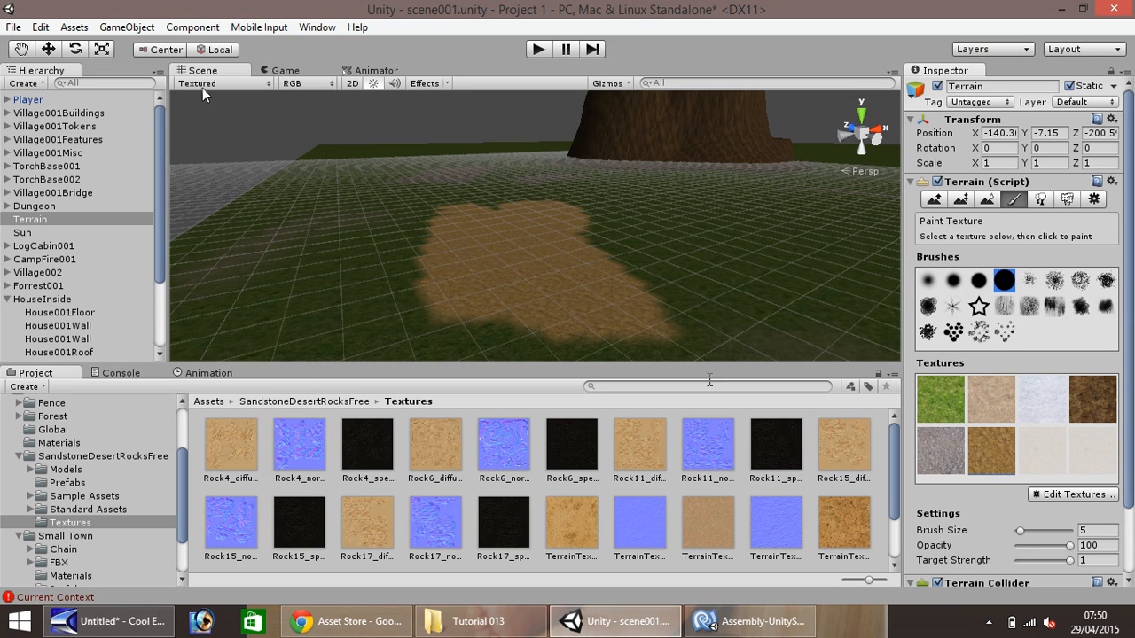
mouse_move(453, 304)
left_mouse_down()
mouse_move(436, 274)
mouse_move(328, 249)
mouse_move(460, 229)
left_mouse_up()
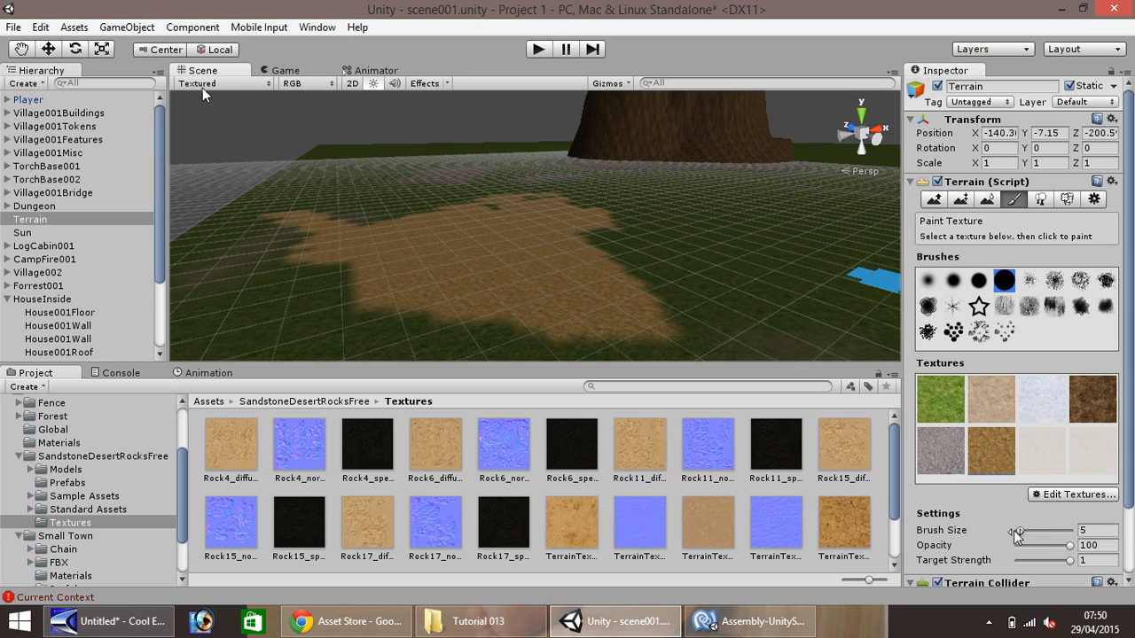
- Set the texture brush size to 46 and cover a wide area from the terrain's edge to the large tree with sand
left_click_drag(1020, 530, 1042, 531)
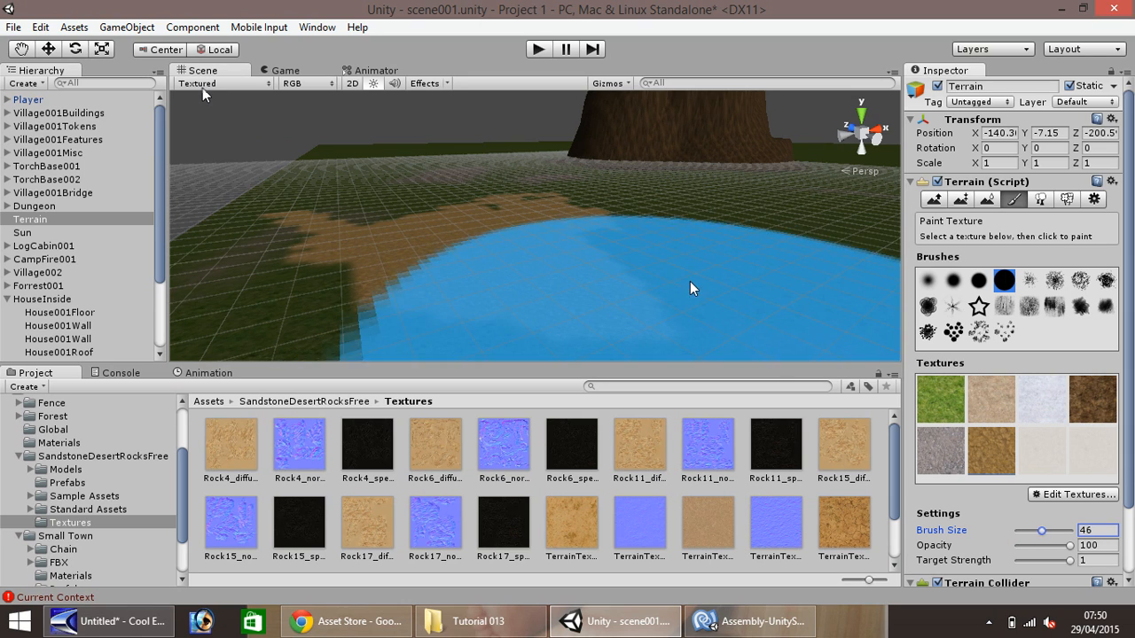
mouse_move(618, 217)
left_mouse_down()
mouse_move(469, 210)
mouse_move(474, 193)
mouse_move(374, 236)
mouse_move(307, 235)
mouse_move(297, 187)
mouse_move(244, 247)
mouse_move(299, 263)
left_mouse_up()
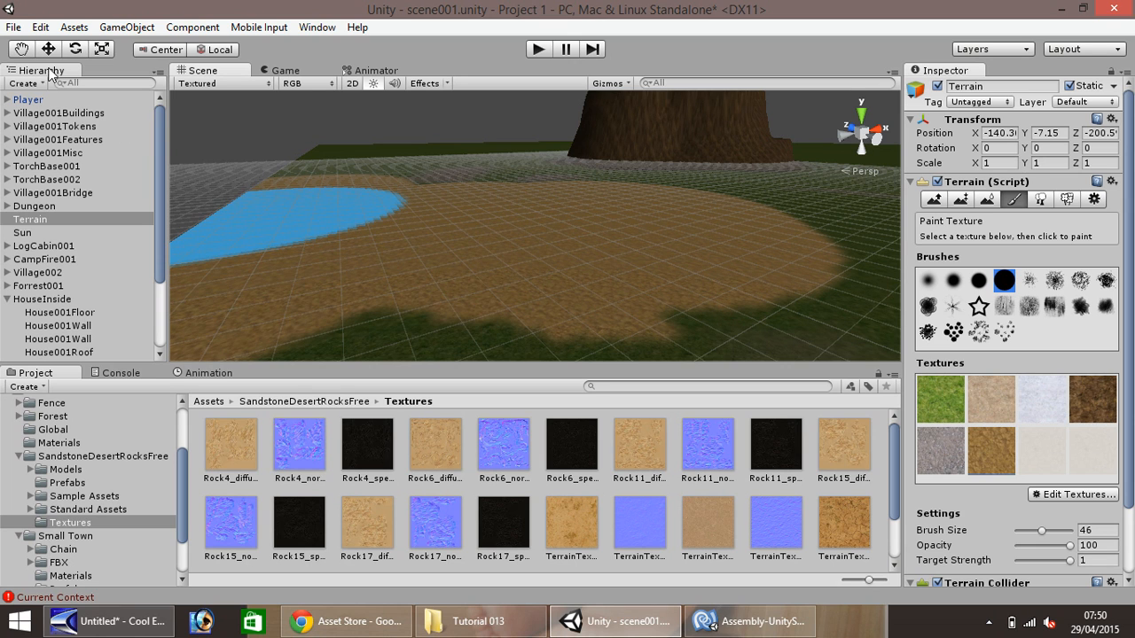
left_click(20, 48)
left_click_drag(246, 191, 356, 277)
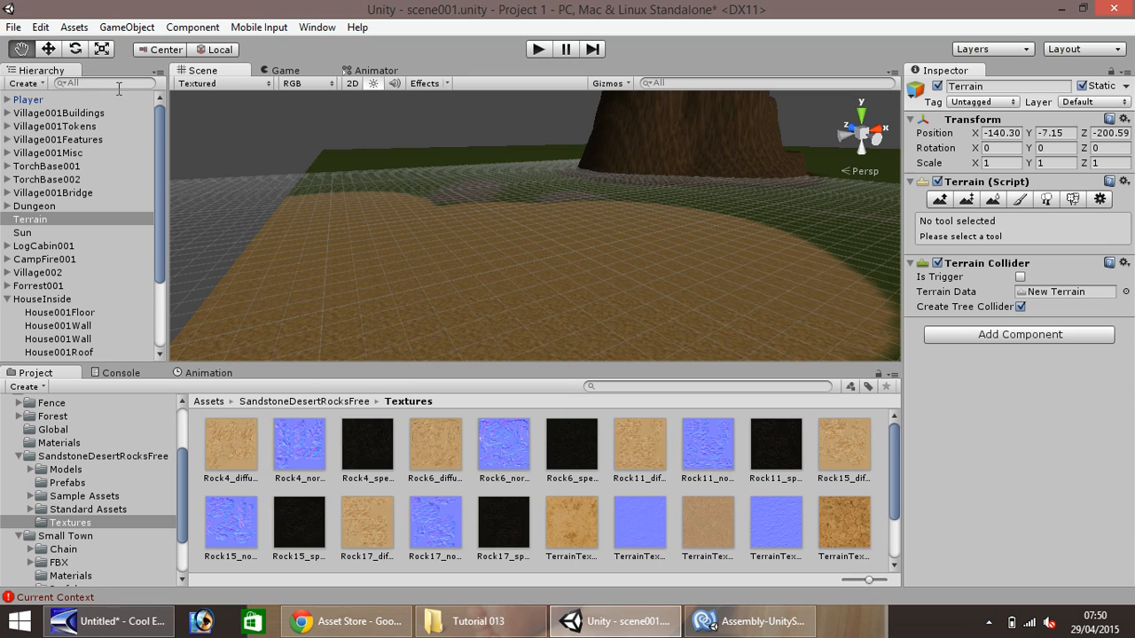
left_click(50, 48)
left_click(1020, 200)
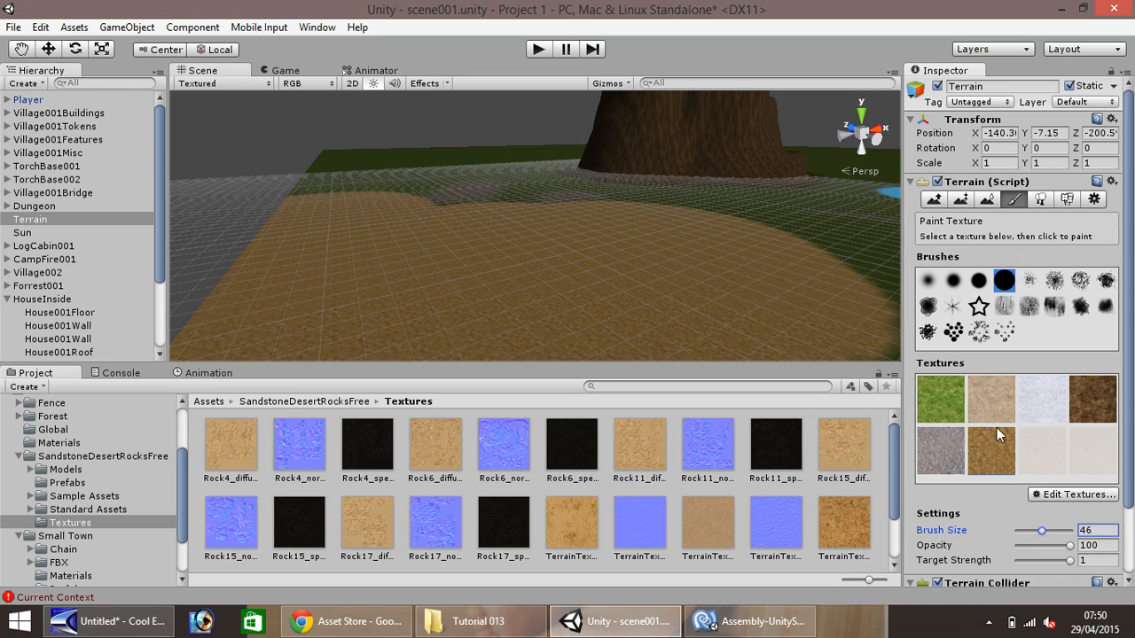
mouse_move(475, 215)
left_mouse_down()
mouse_move(460, 206)
mouse_move(474, 197)
mouse_move(740, 240)
mouse_move(746, 223)
mouse_move(801, 205)
left_mouse_up()
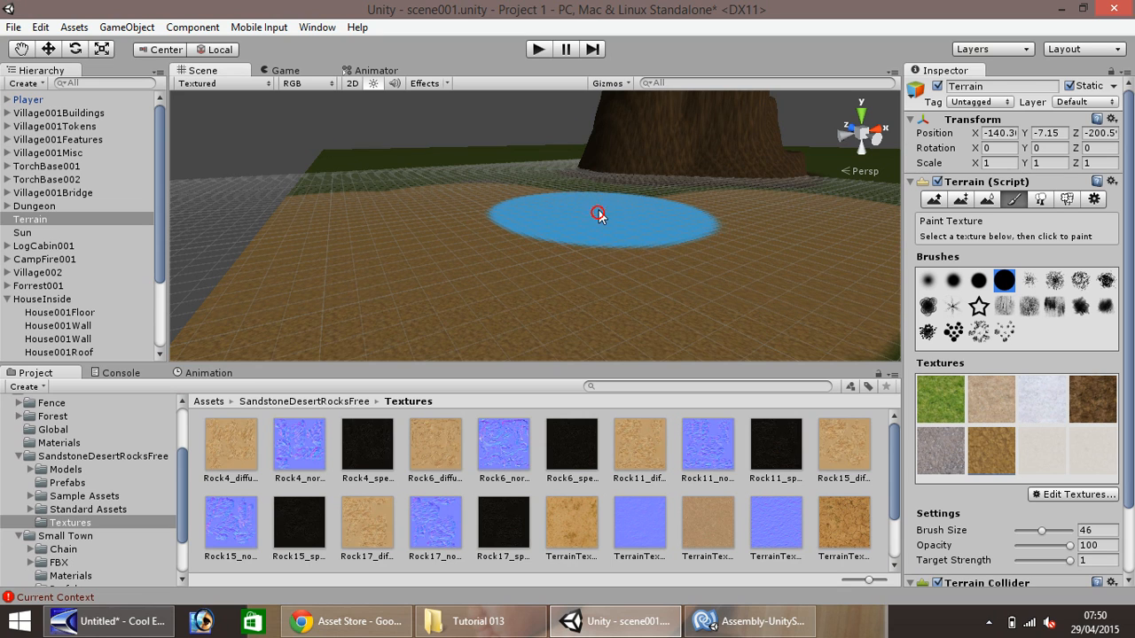
- Raise scattered small mounds across the sand area using Raise / Lower Terrain with the soft round brush at size 13
left_click(940, 199)
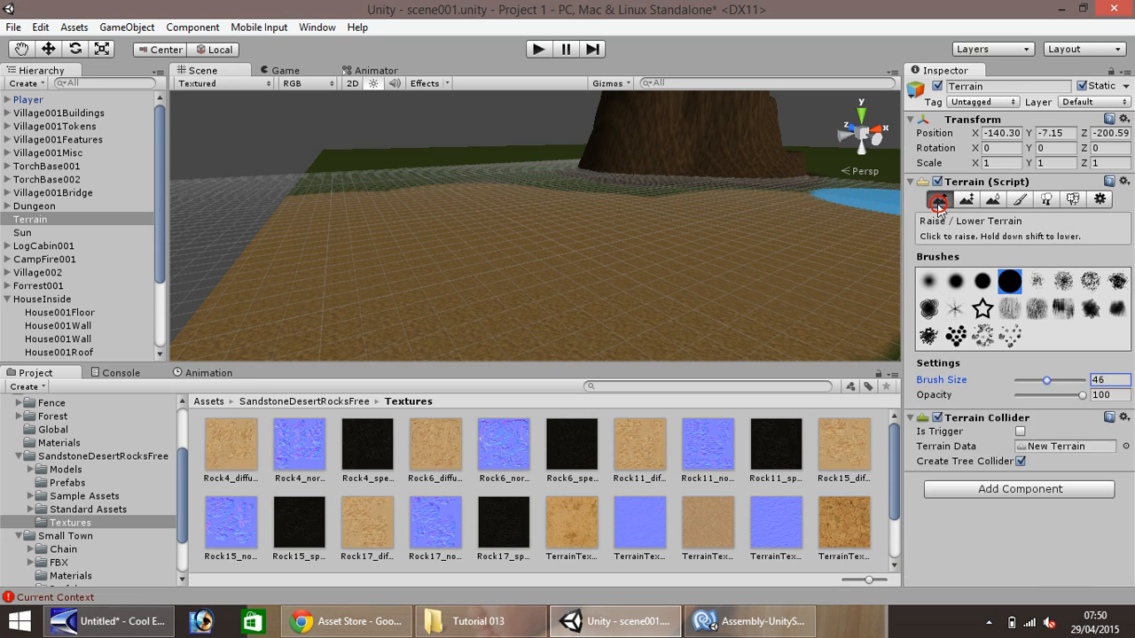
left_click(928, 282)
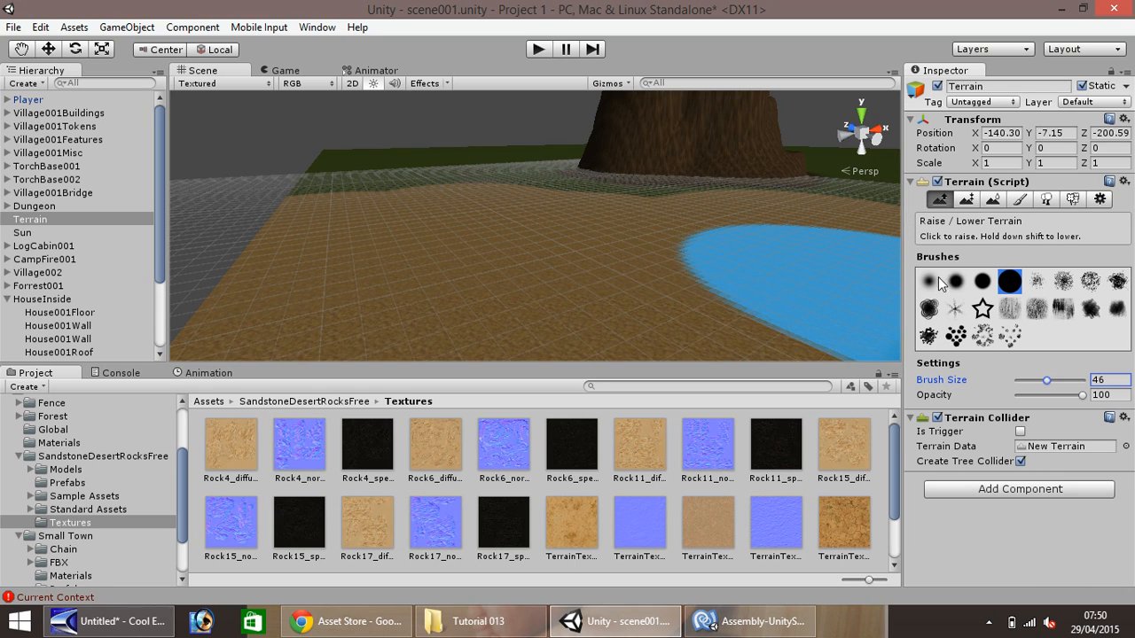
mouse_move(1048, 380)
left_mouse_down()
mouse_move(1027, 398)
mouse_move(1027, 381)
left_mouse_up()
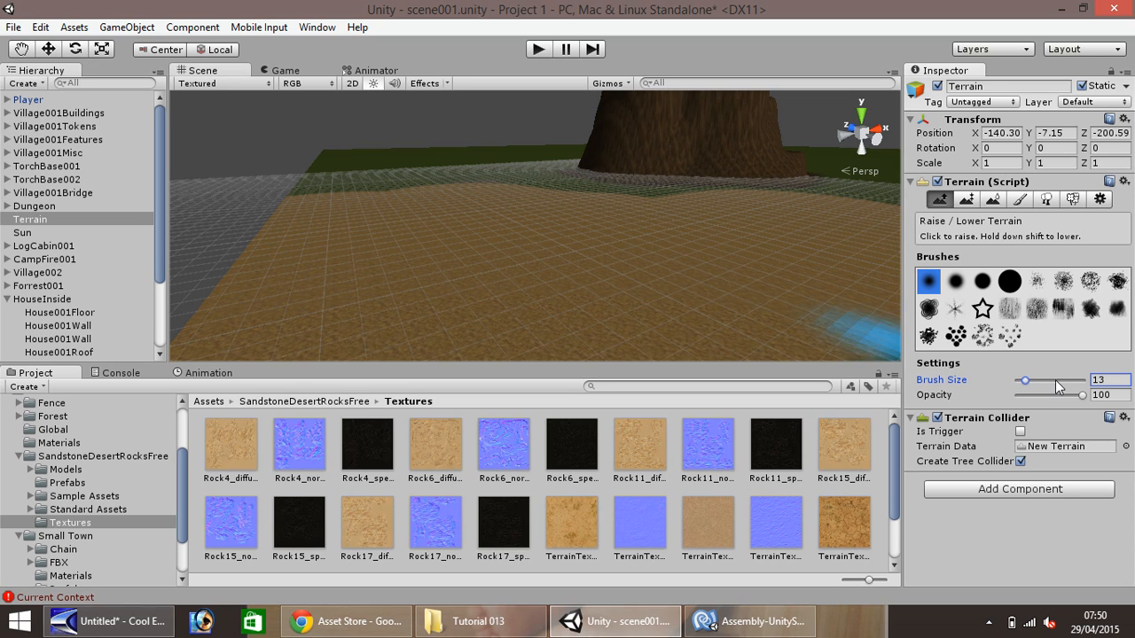
left_click(748, 243)
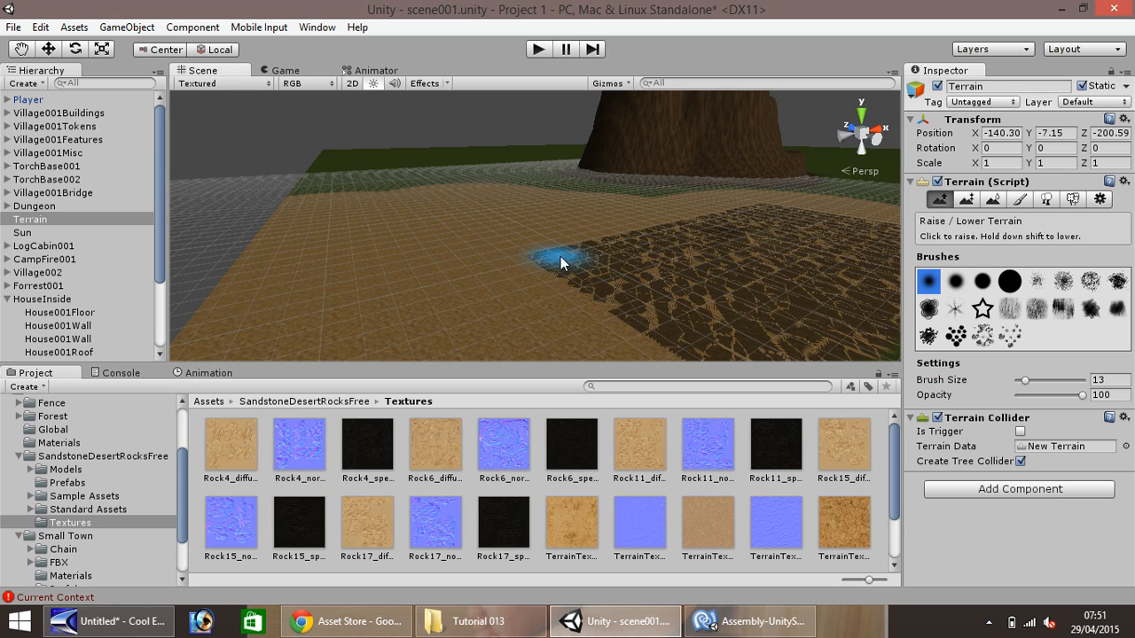
left_click(470, 224)
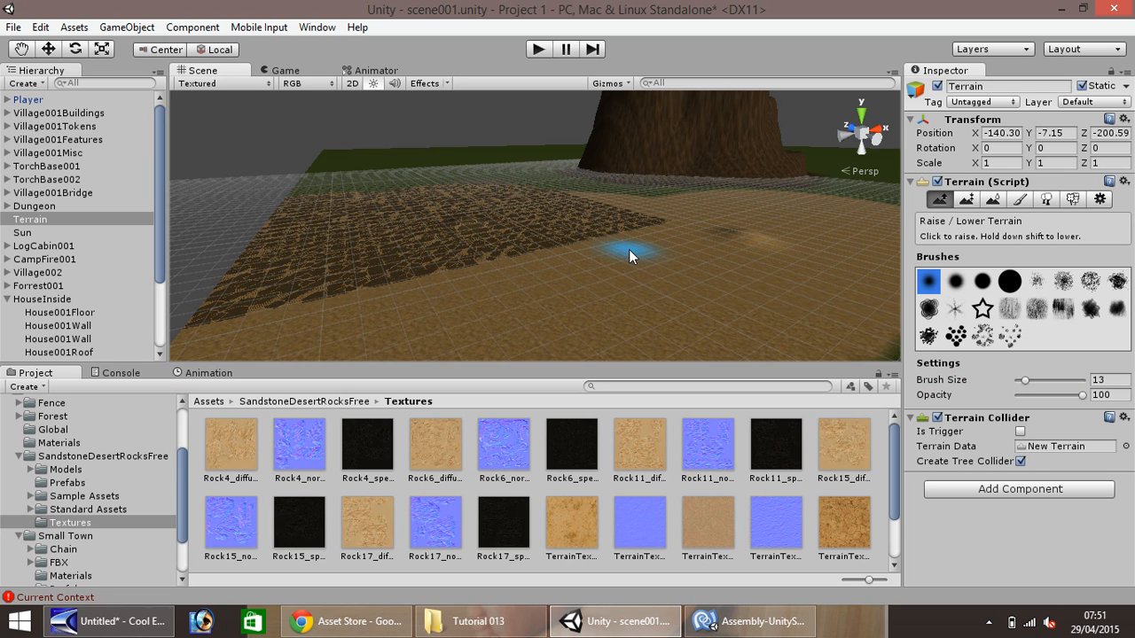
left_click(654, 264)
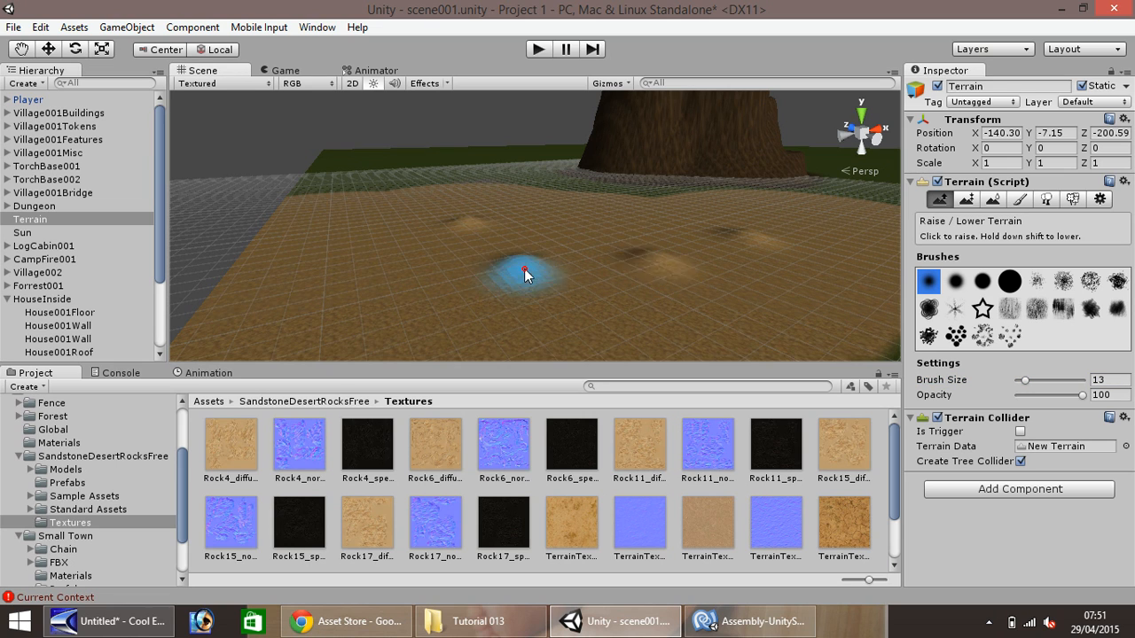
left_click(525, 269)
left_click(422, 313)
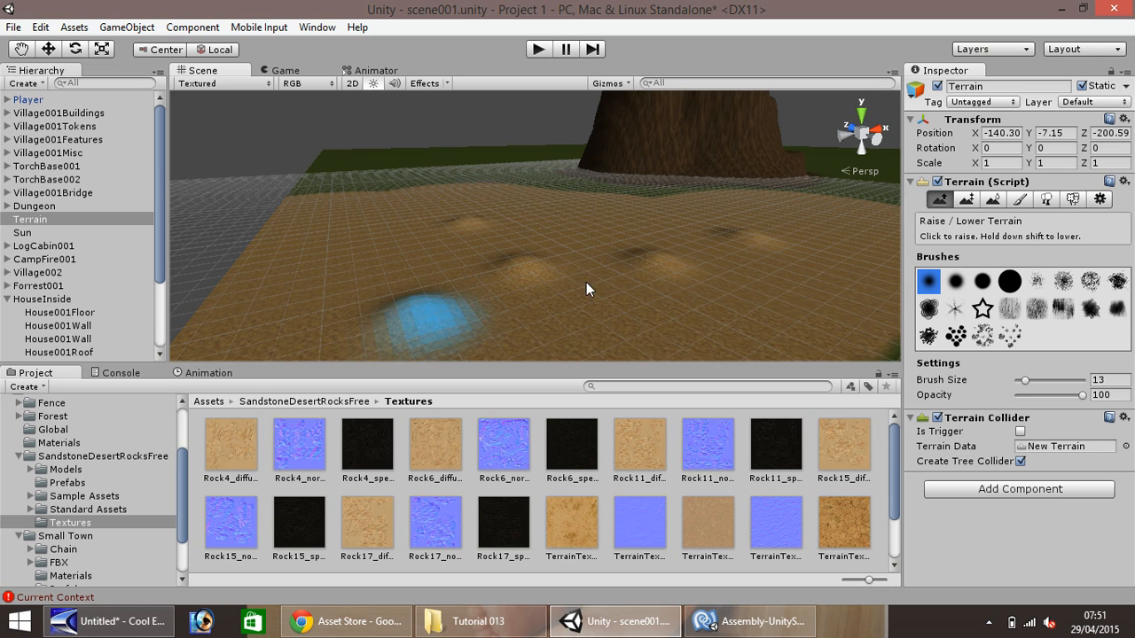
left_click(594, 219)
left_click(615, 242)
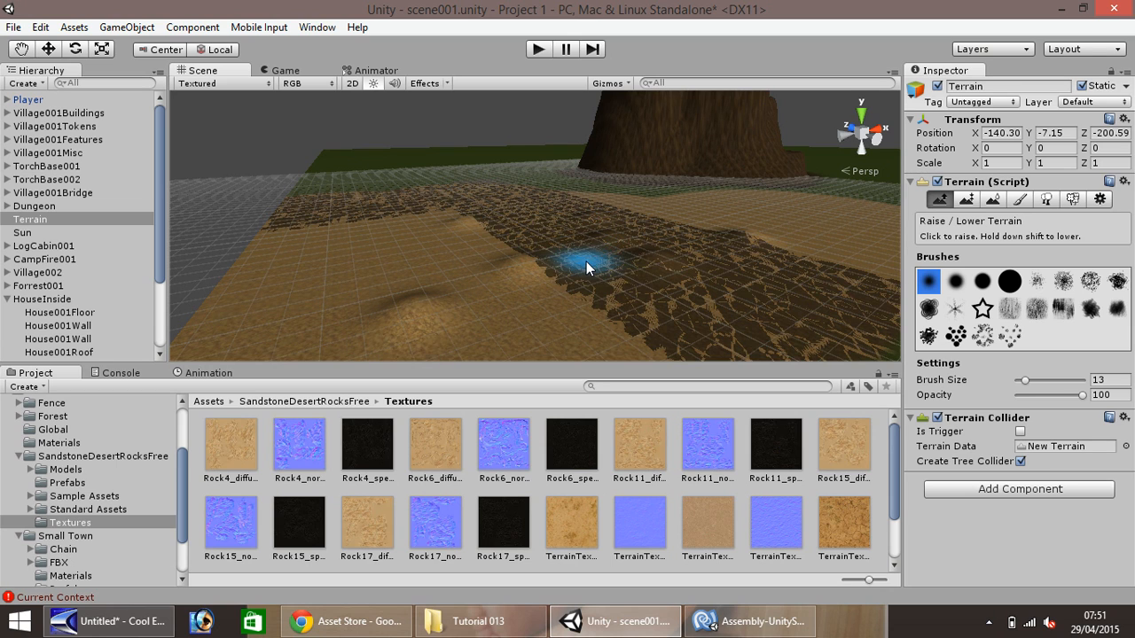
left_click(406, 273)
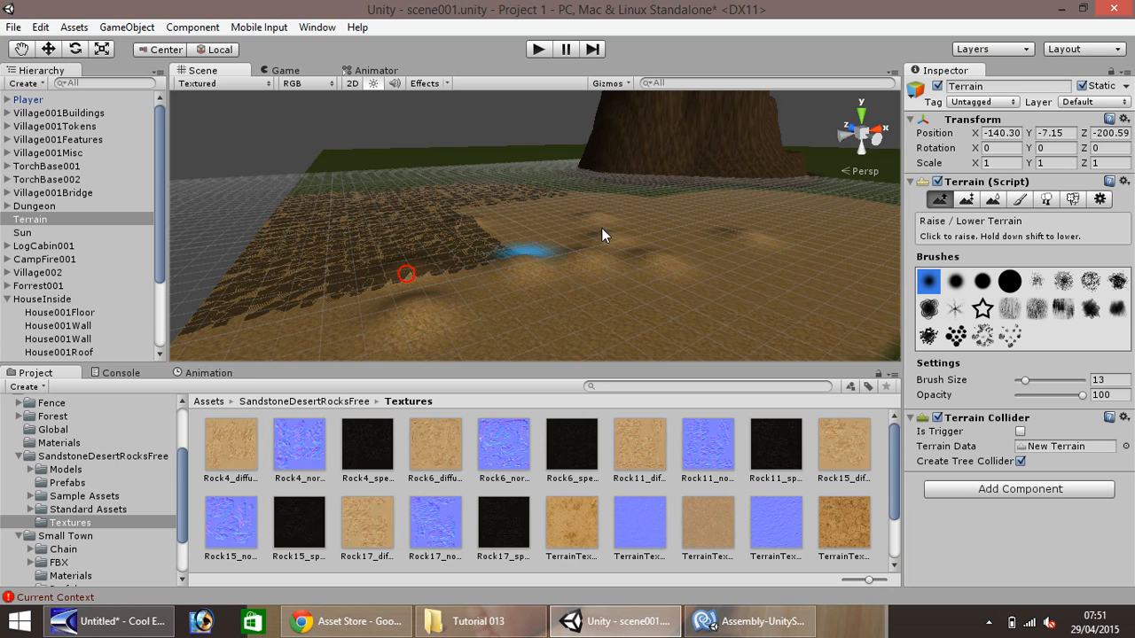
left_click(669, 232)
left_click(645, 215)
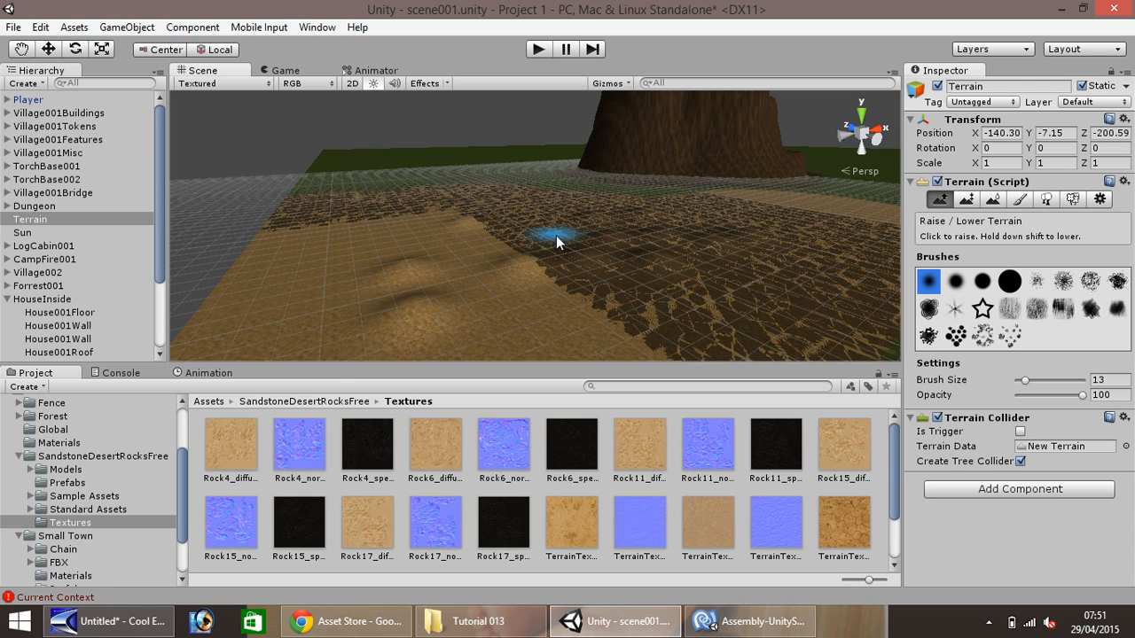
left_click(516, 246)
left_click(464, 248)
left_click(419, 211)
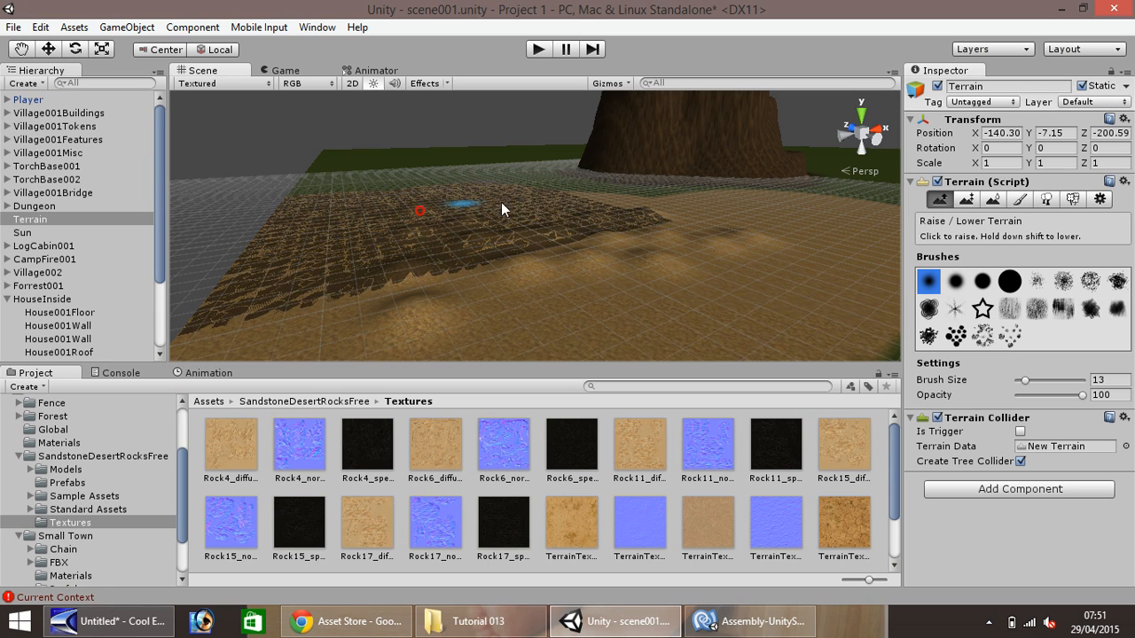
- Increase the terrain brush size to 24 and raise larger dunes at the front and sides of the sand area
left_click_drag(1026, 381, 1037, 387)
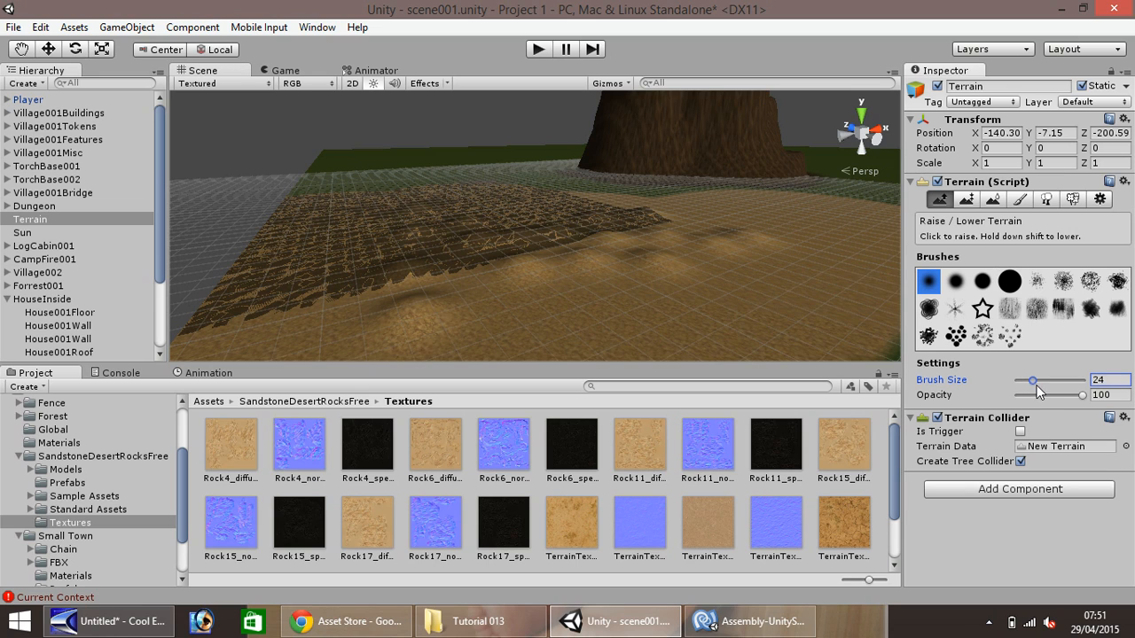
left_click(742, 189)
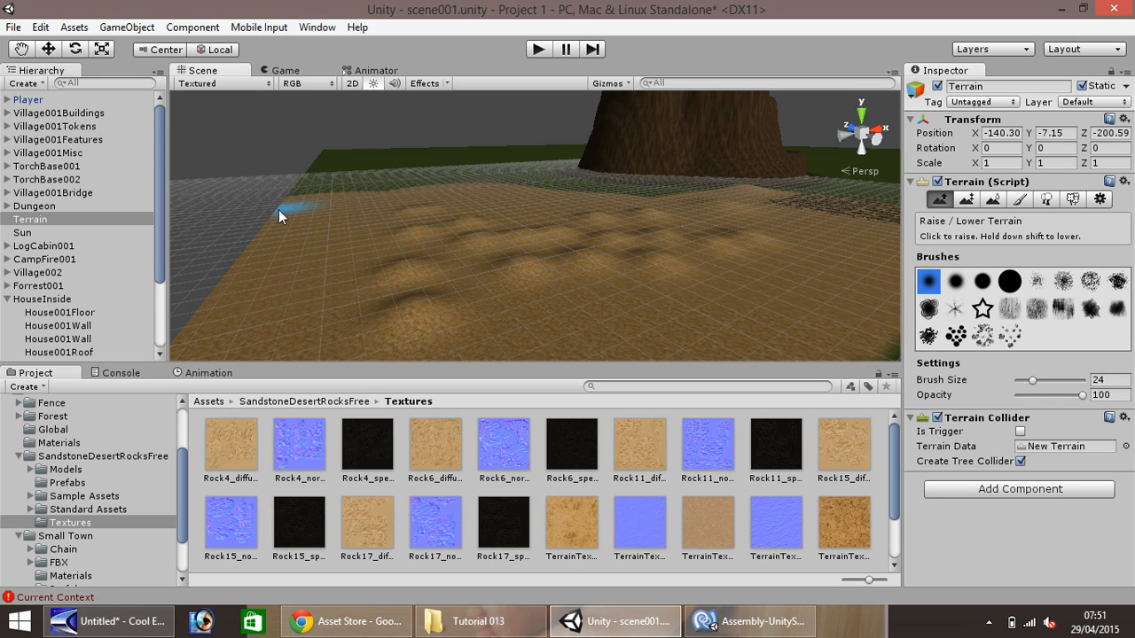
mouse_move(278, 210)
left_mouse_down()
mouse_move(266, 248)
mouse_move(469, 290)
mouse_move(602, 339)
left_mouse_up()
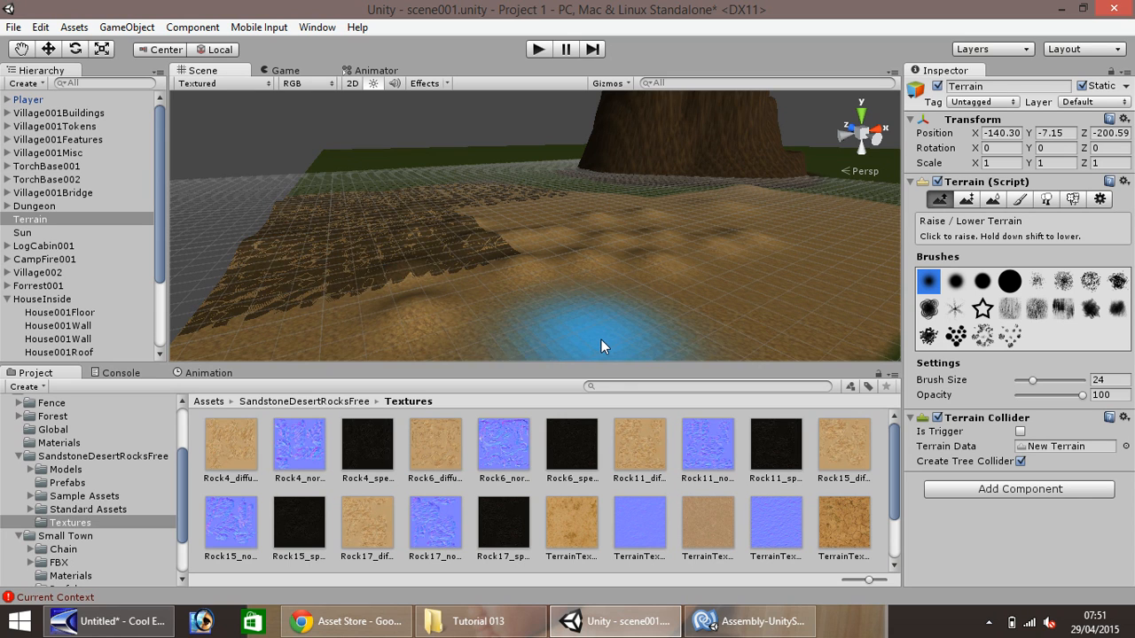
left_click(602, 340)
left_click(266, 236)
left_click(343, 237)
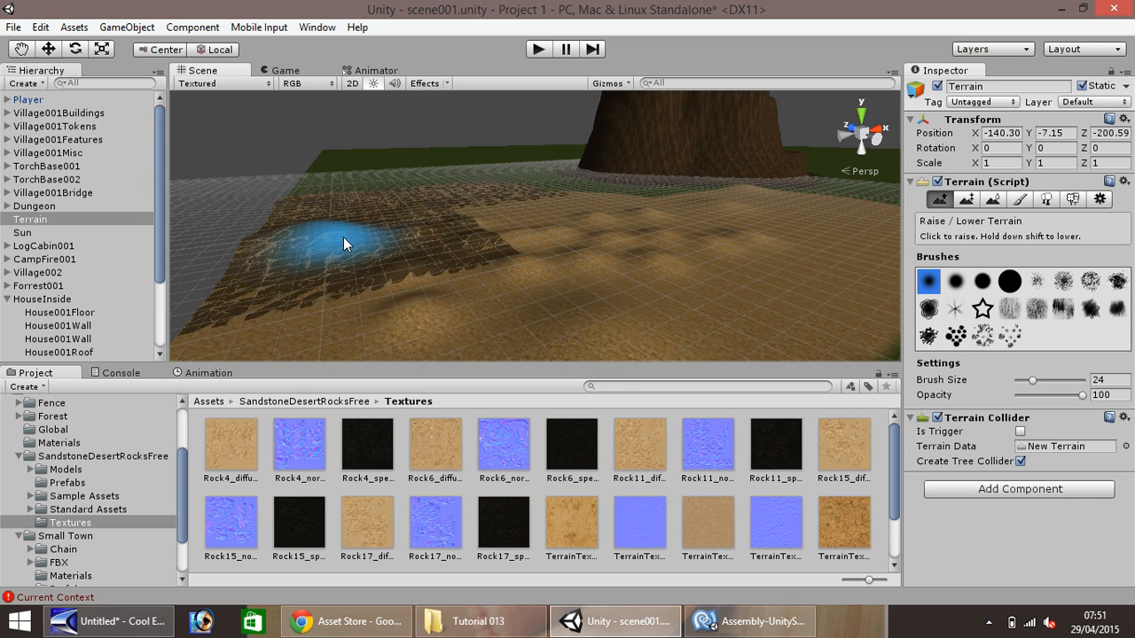
mouse_move(343, 237)
left_mouse_down()
mouse_move(484, 235)
mouse_move(463, 294)
mouse_move(417, 307)
mouse_move(560, 298)
mouse_move(751, 256)
mouse_move(821, 233)
mouse_move(842, 211)
mouse_move(770, 207)
left_mouse_up()
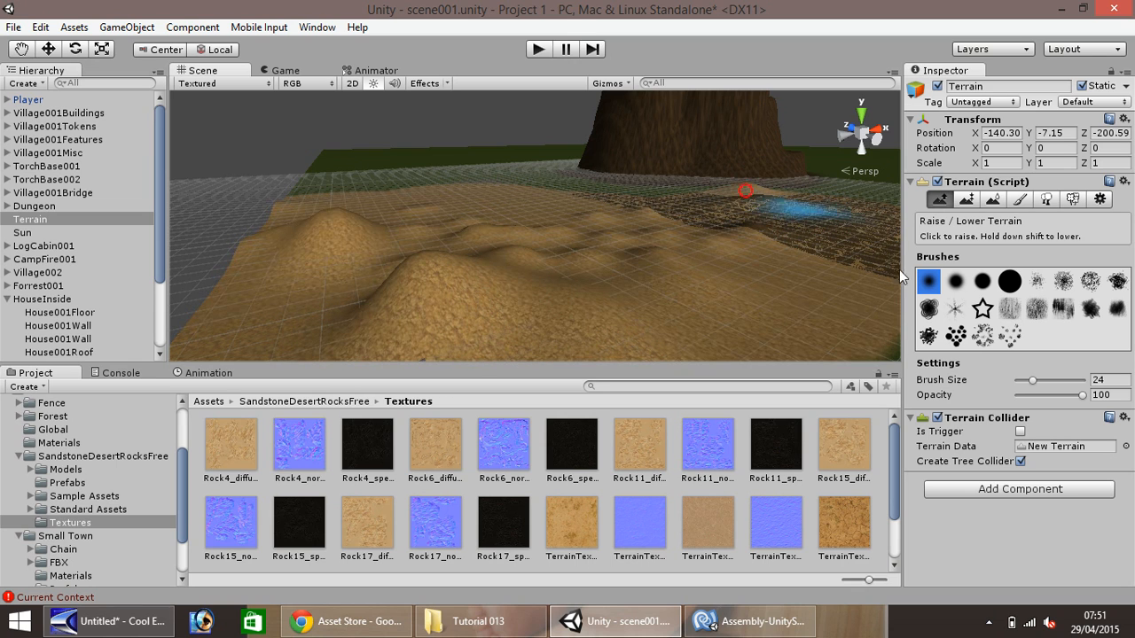
scroll(416, 247, "down", 3)
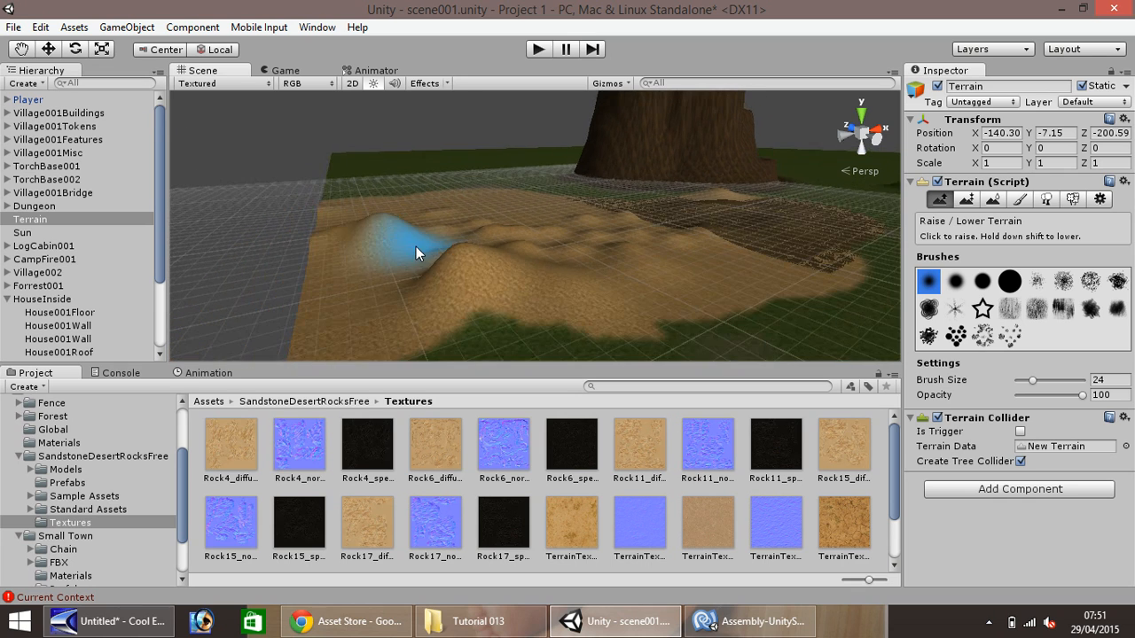
scroll(434, 250, "down", 2)
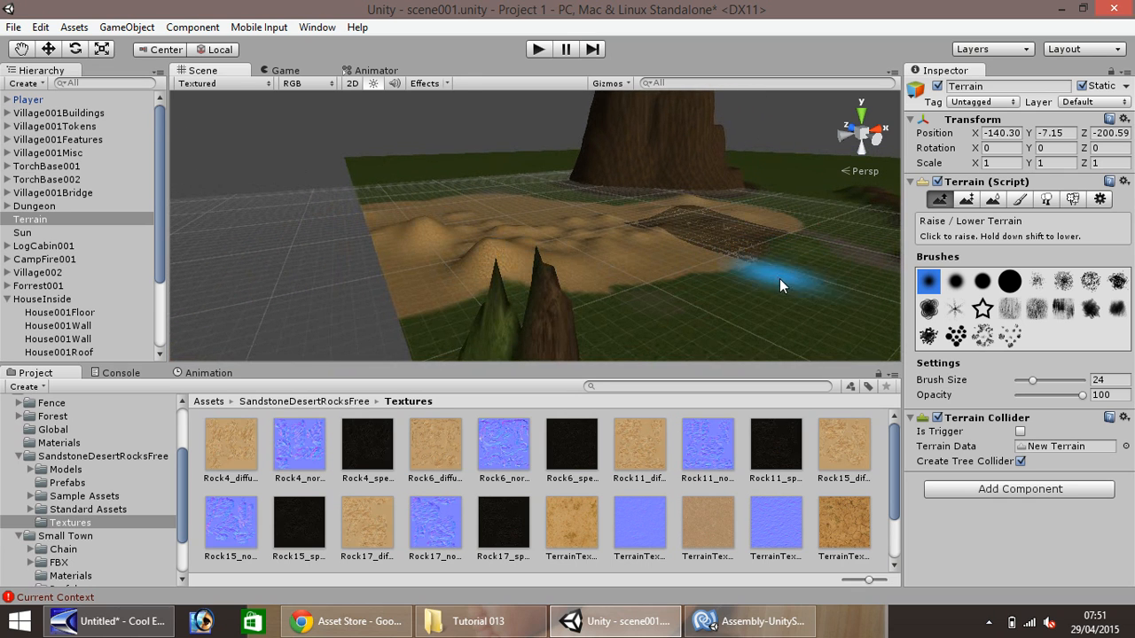
- Undo the last terrain strokes and raise the sand beside the terrain's edge in front of the dunes with the size 24 brush
key("ctrl+z")
key("ctrl+z")
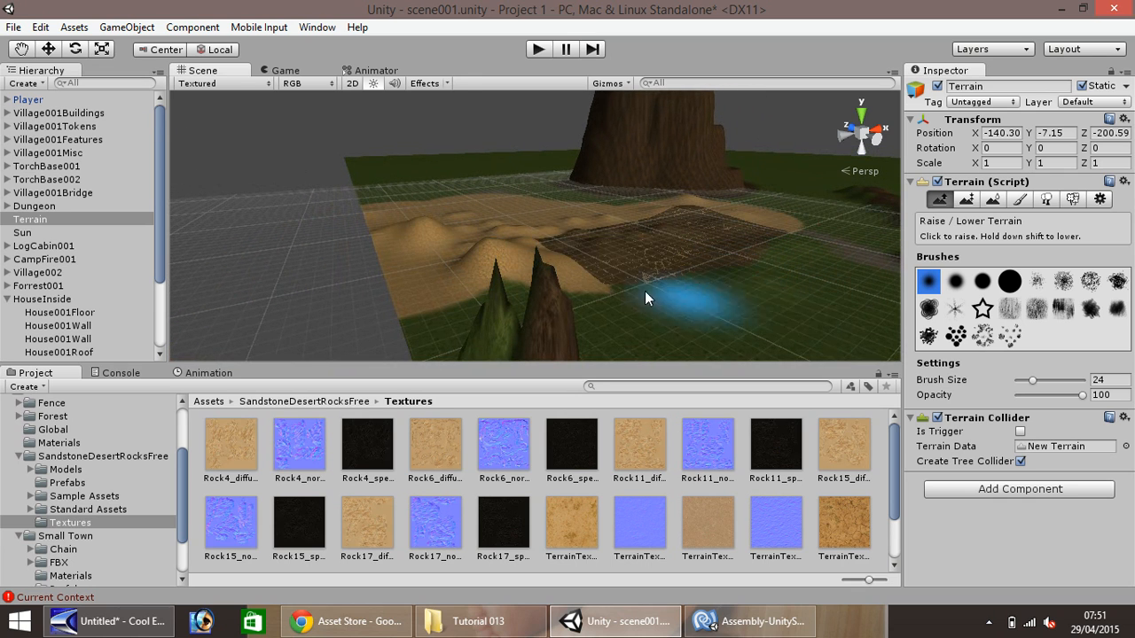
left_click(393, 304)
left_click(401, 304)
left_click(402, 305)
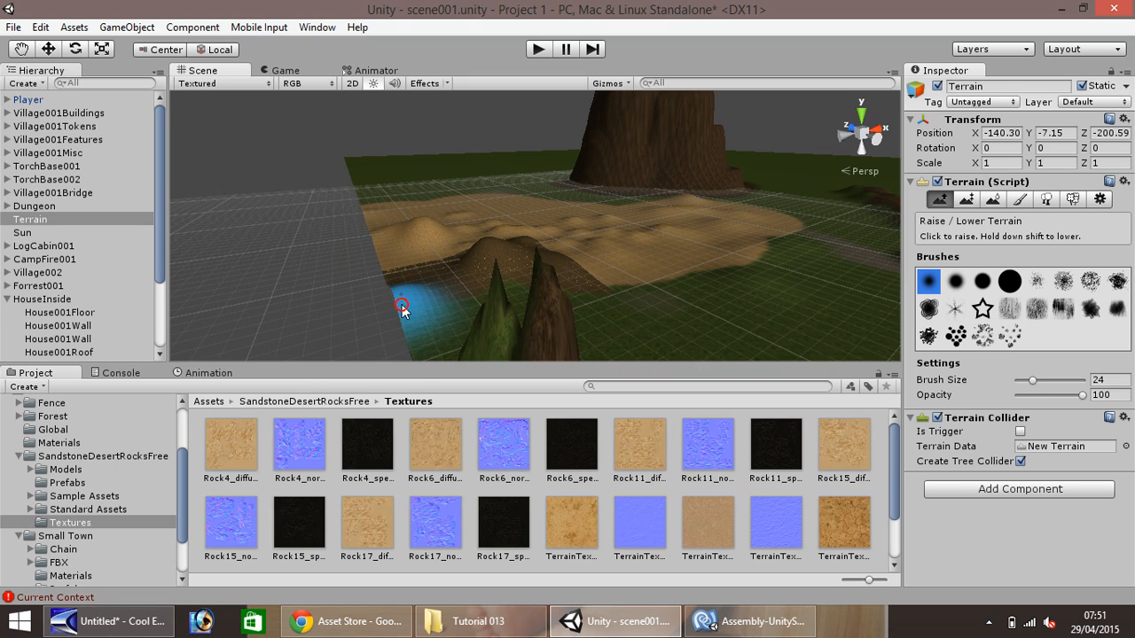
key("ctrl+z")
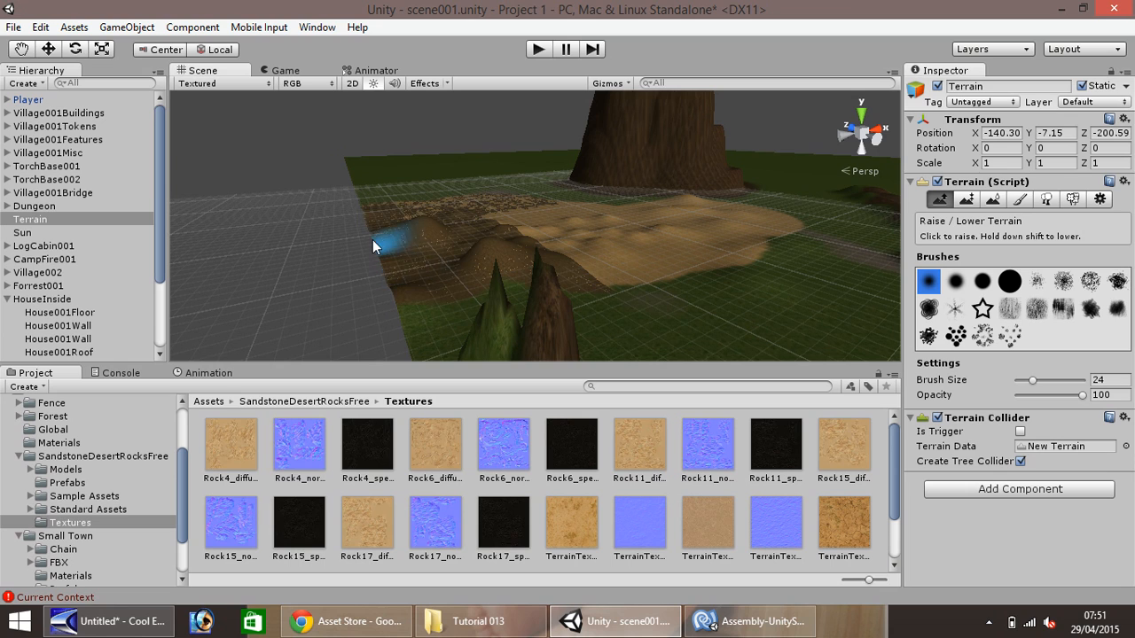
key("ctrl+y")
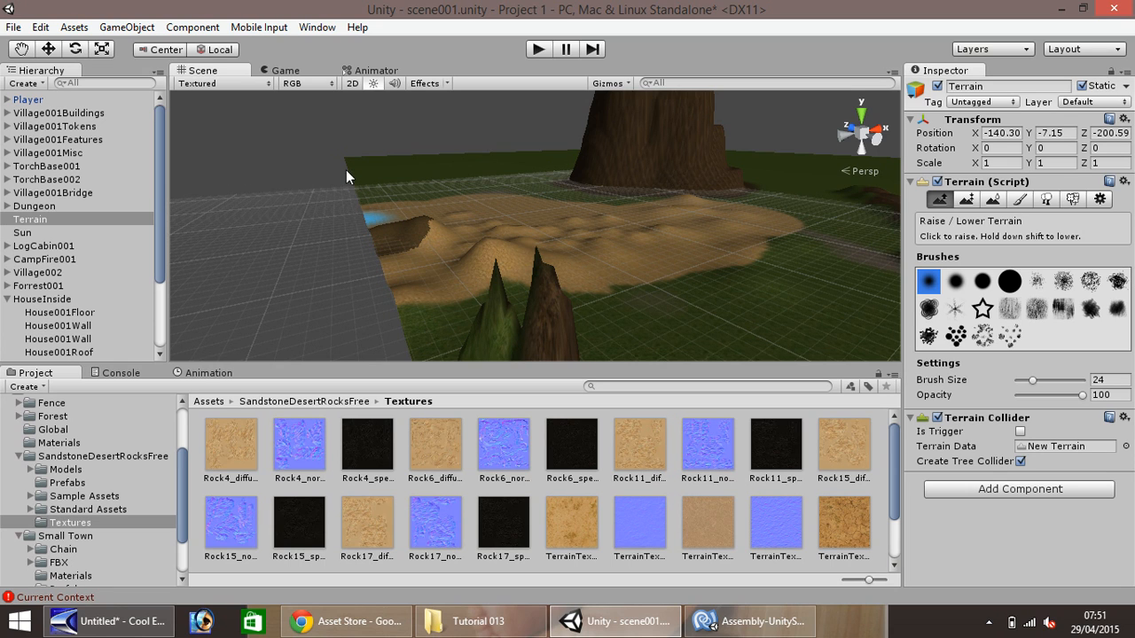
- Place the Rock17 prefab from SandstoneDesertRocksFree on the sand in front of the dunes and focus the view on it
scroll(608, 253, "up", 5)
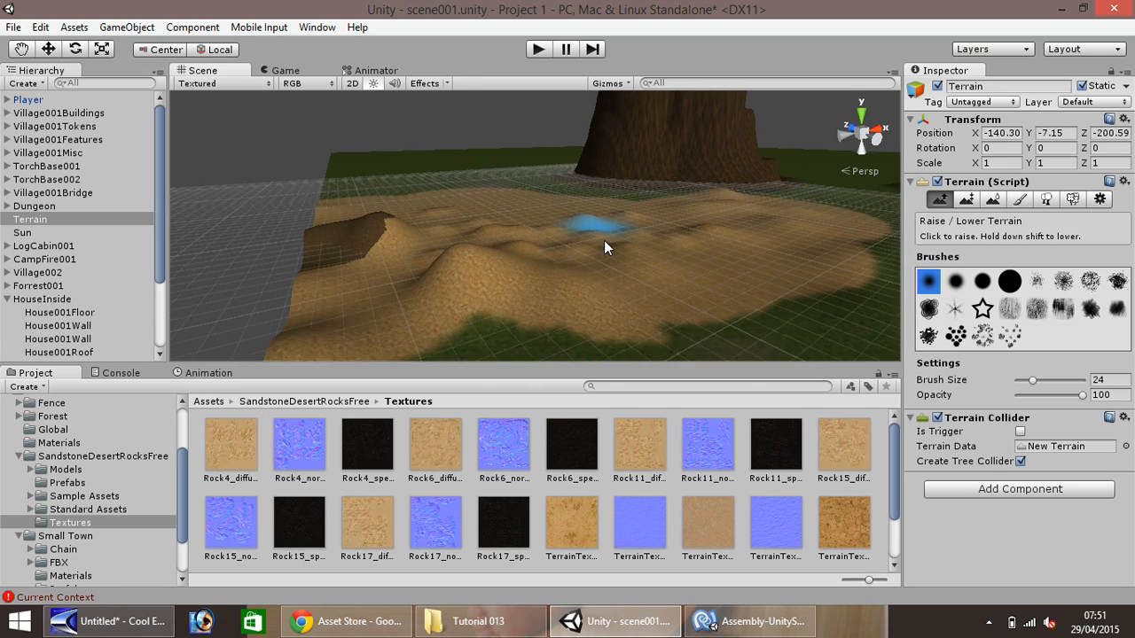
left_click(22, 49)
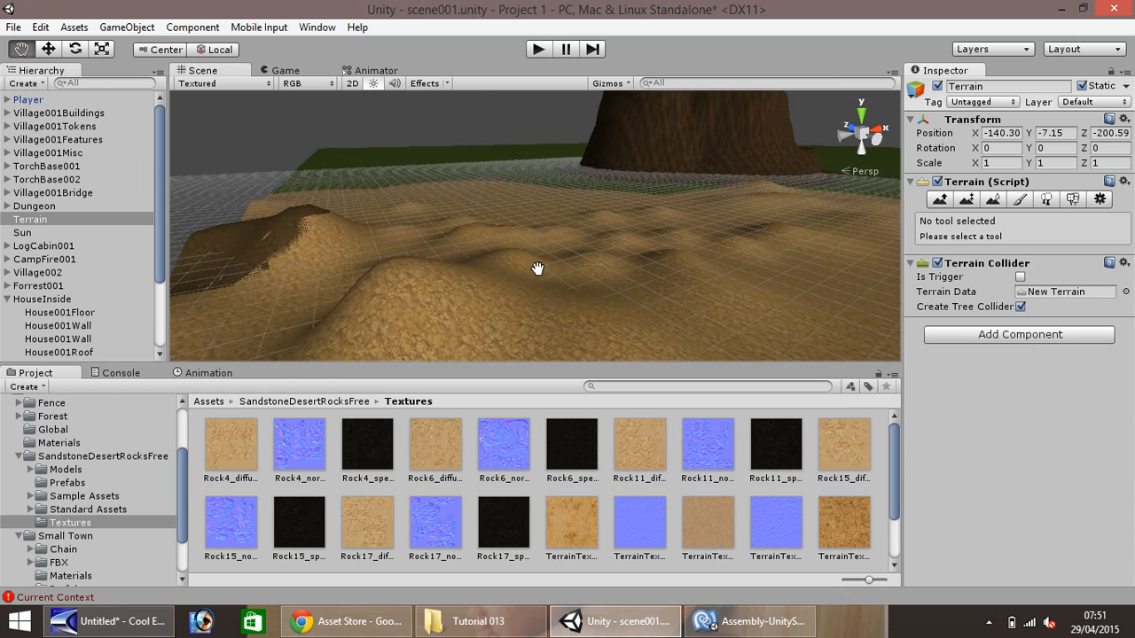
left_click_drag(497, 260, 273, 279)
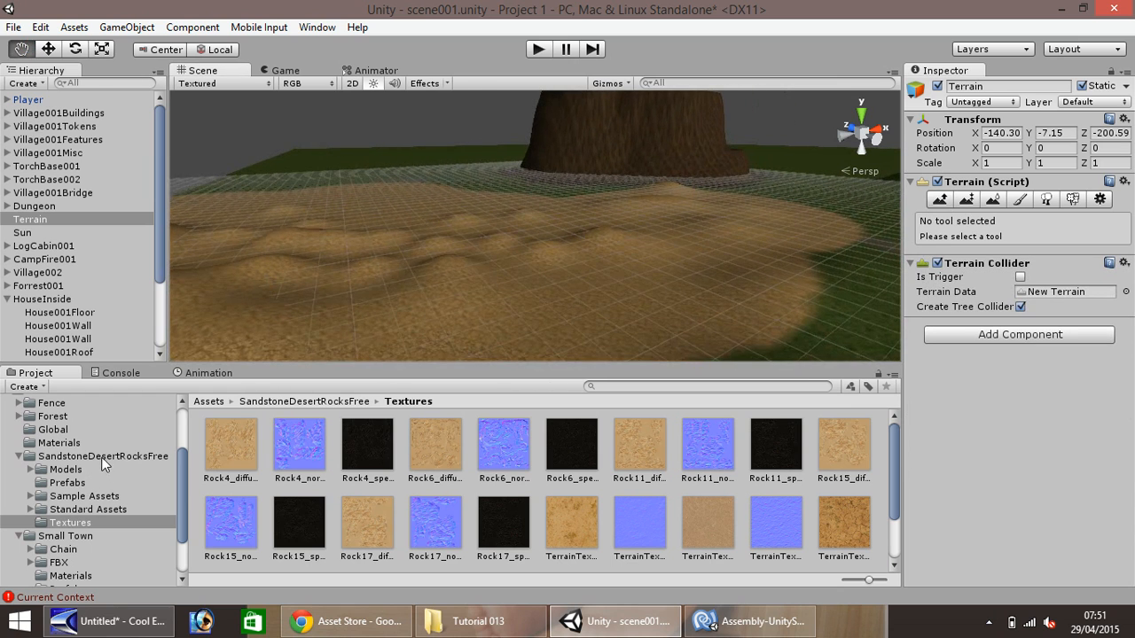
left_click(101, 456)
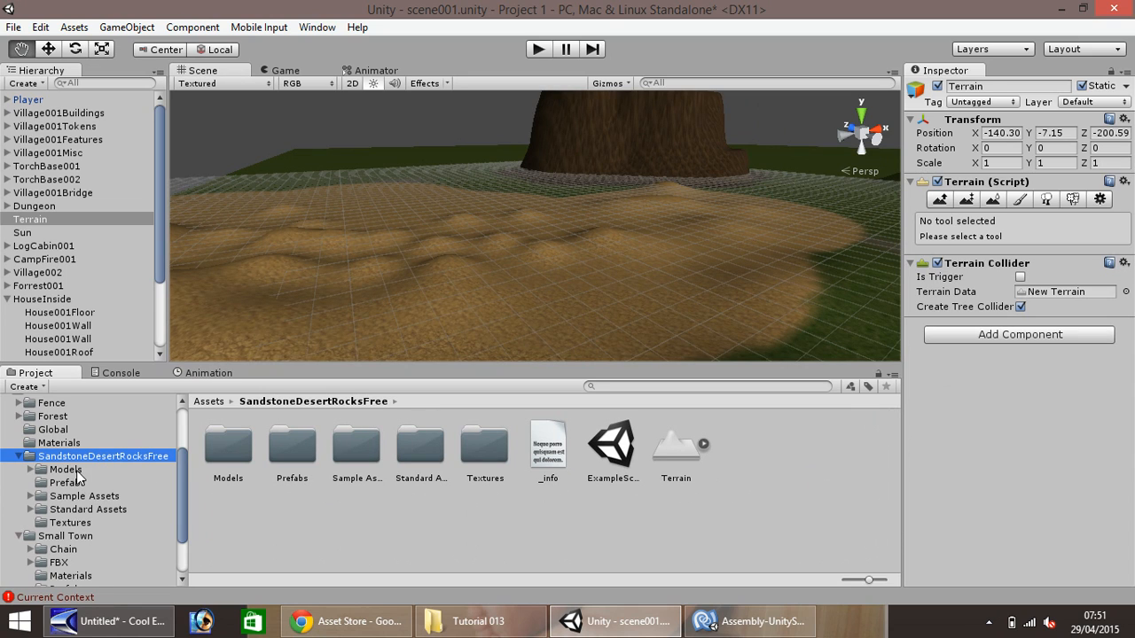
left_click(72, 484)
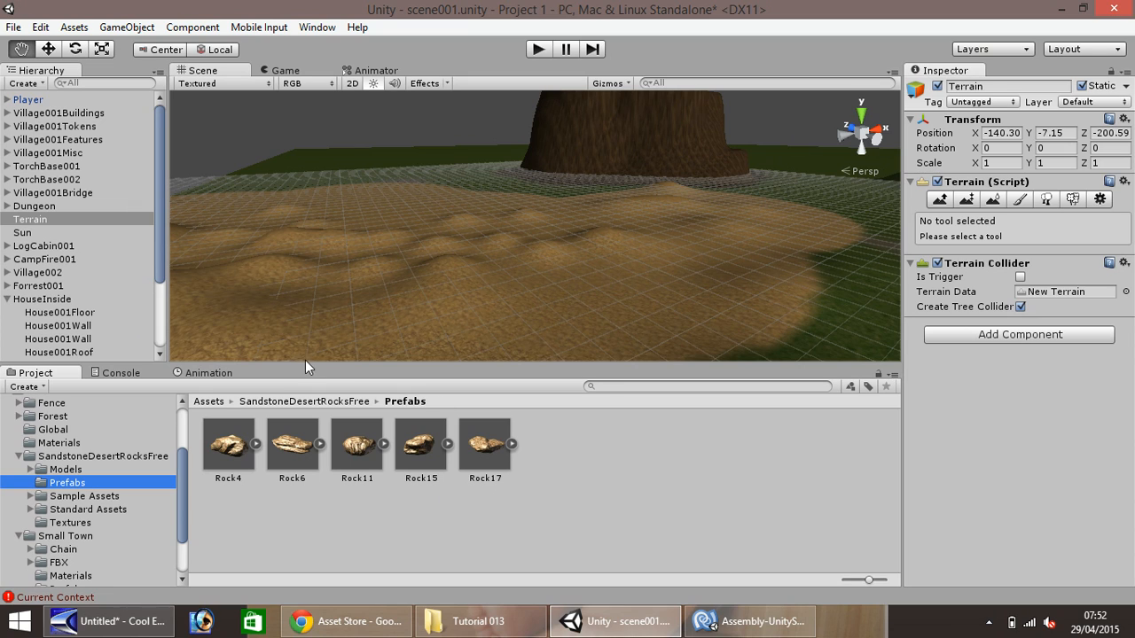
left_click_drag(480, 442, 597, 298)
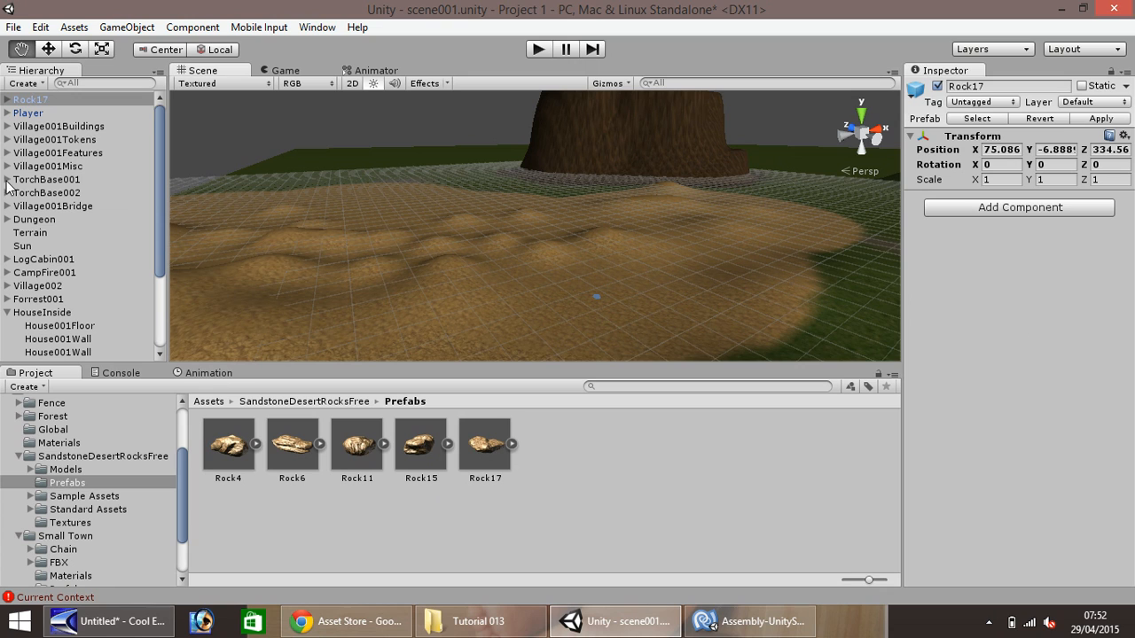
double_click(39, 101)
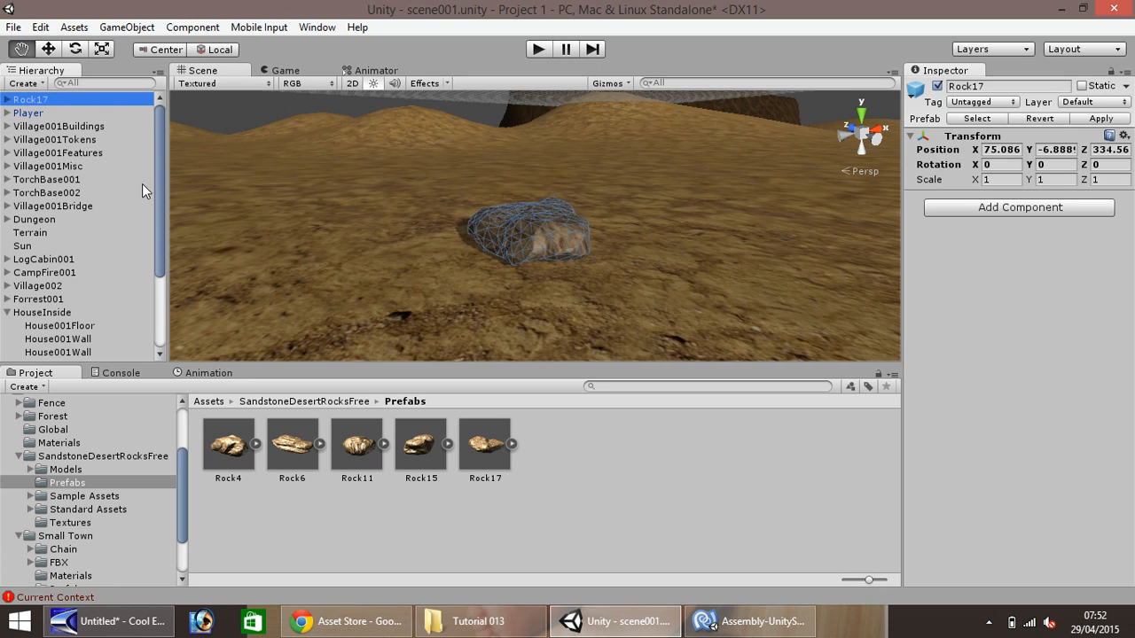
- Place a Rock6 prefab behind Rock17, lowered to about Y -8.9, and stack a duplicate on it at about Y -6.9
left_click(51, 50)
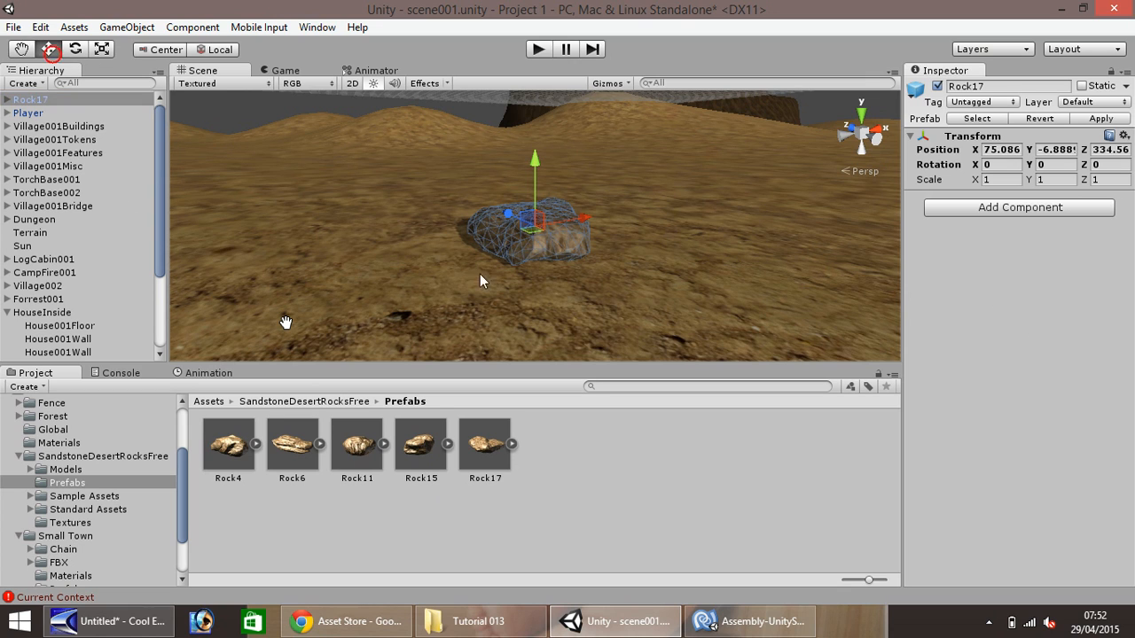
left_click_drag(306, 452, 317, 180)
scroll(291, 220, "down", 3)
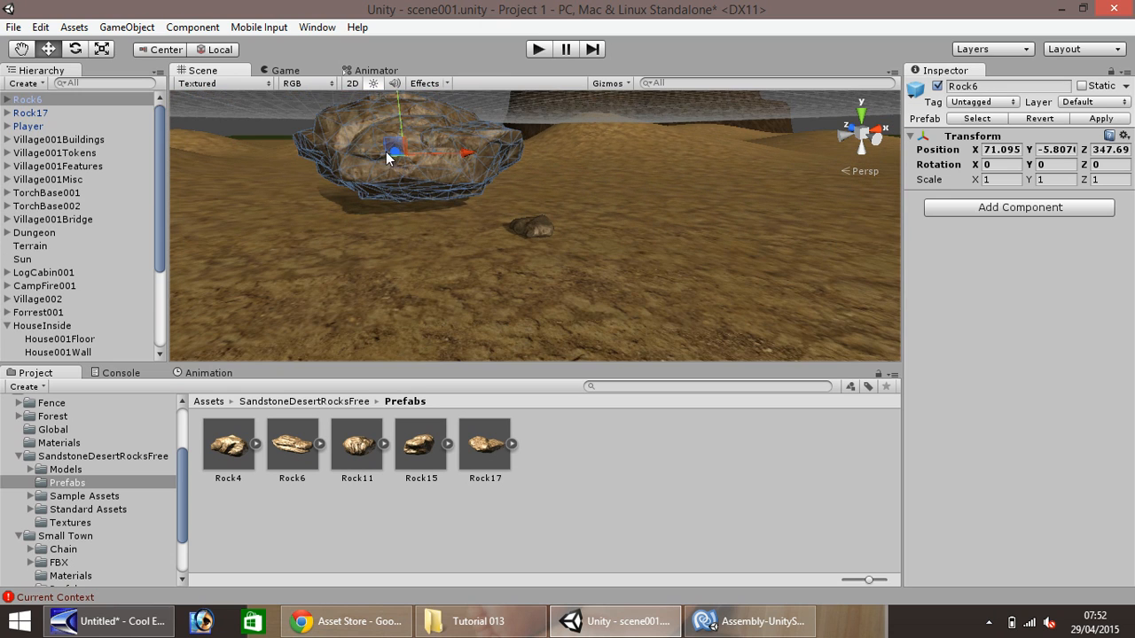
left_click_drag(398, 105, 403, 156)
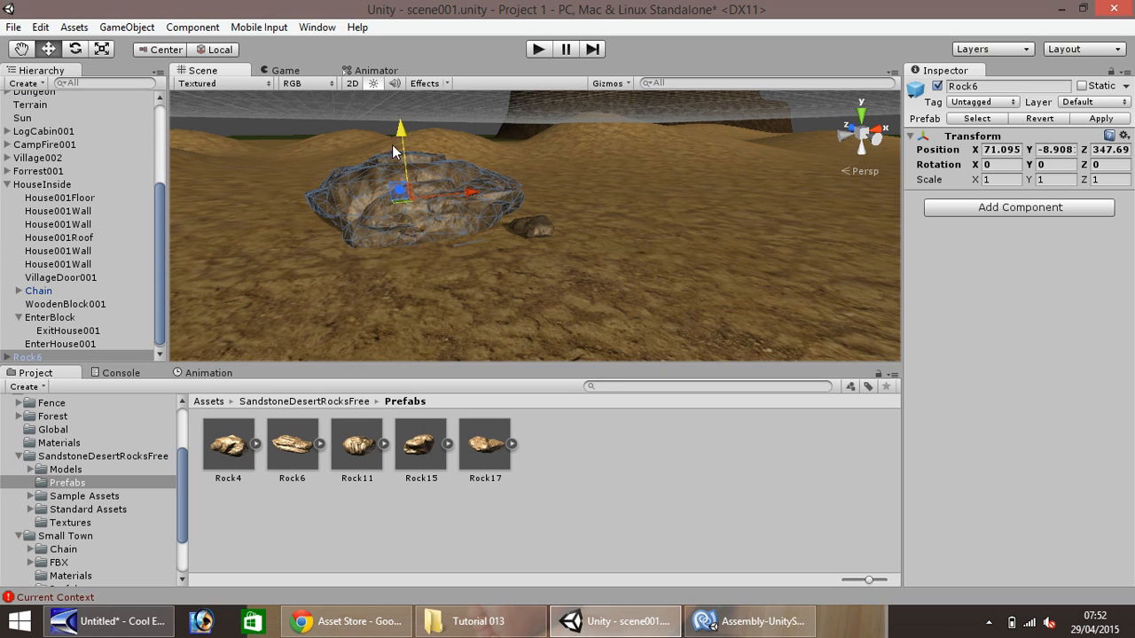
left_click_drag(403, 142, 397, 125)
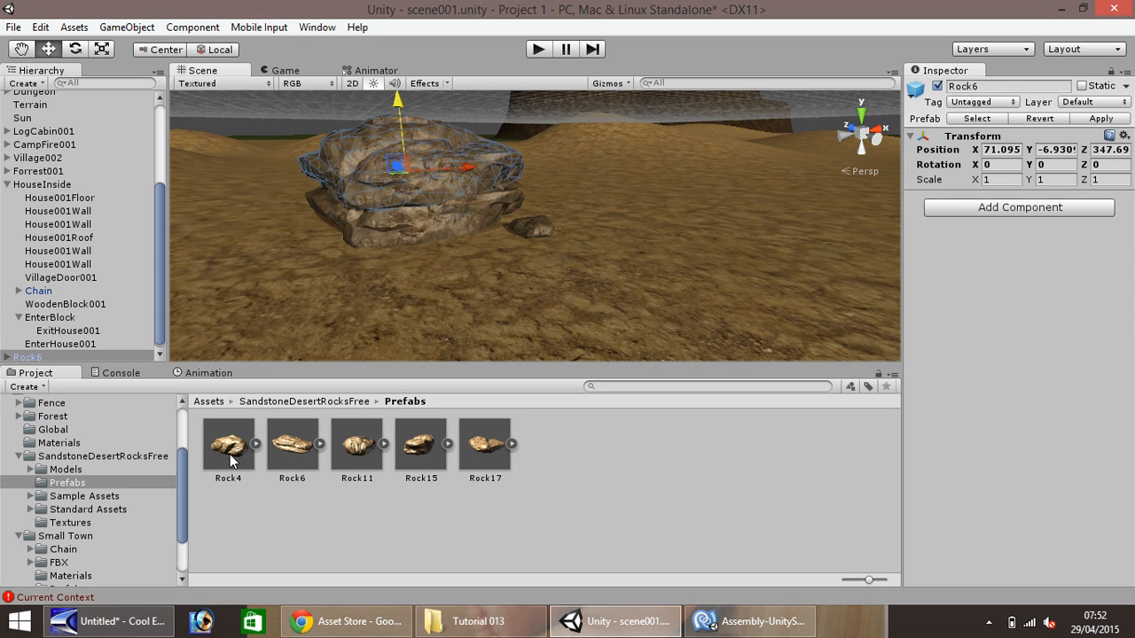
- Place Rock4 beside the stacked rocks at about X 62.5, Z 334.4 and Rock11 on the open sand at about X 79.8, Z 326
left_click_drag(229, 460, 208, 293)
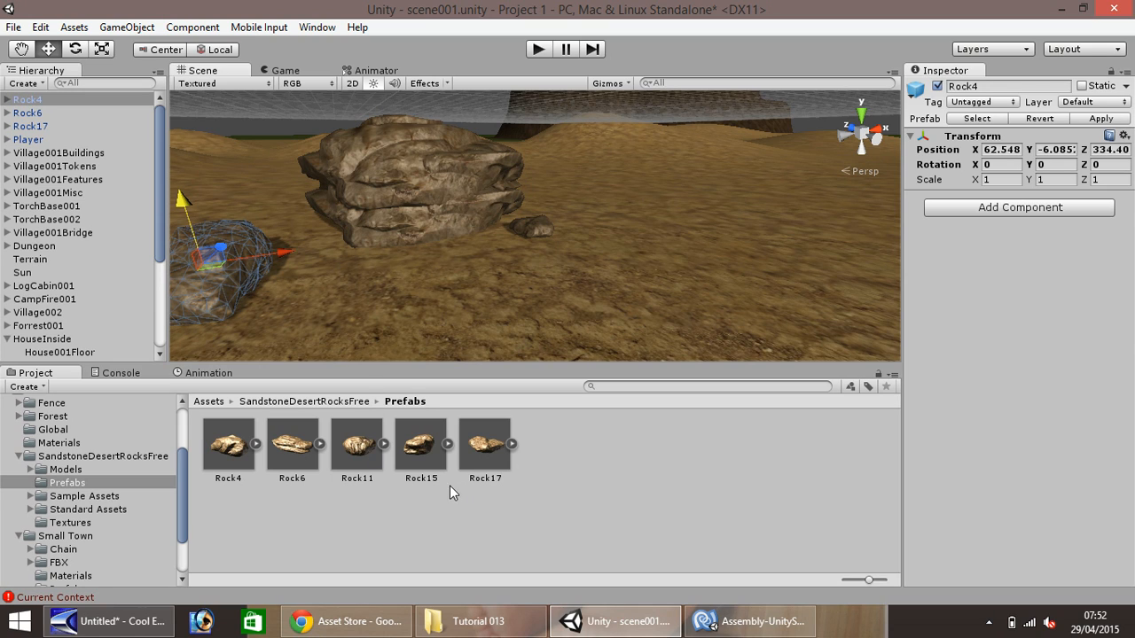
left_click_drag(351, 452, 764, 271)
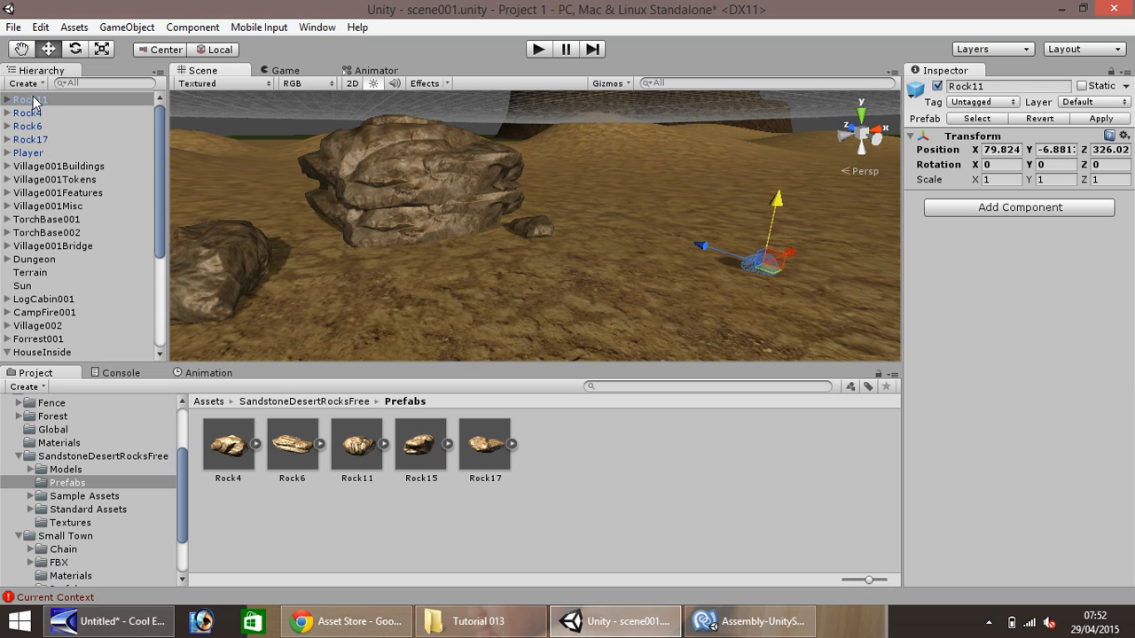
left_click(30, 139)
left_click(28, 126)
left_click(27, 113)
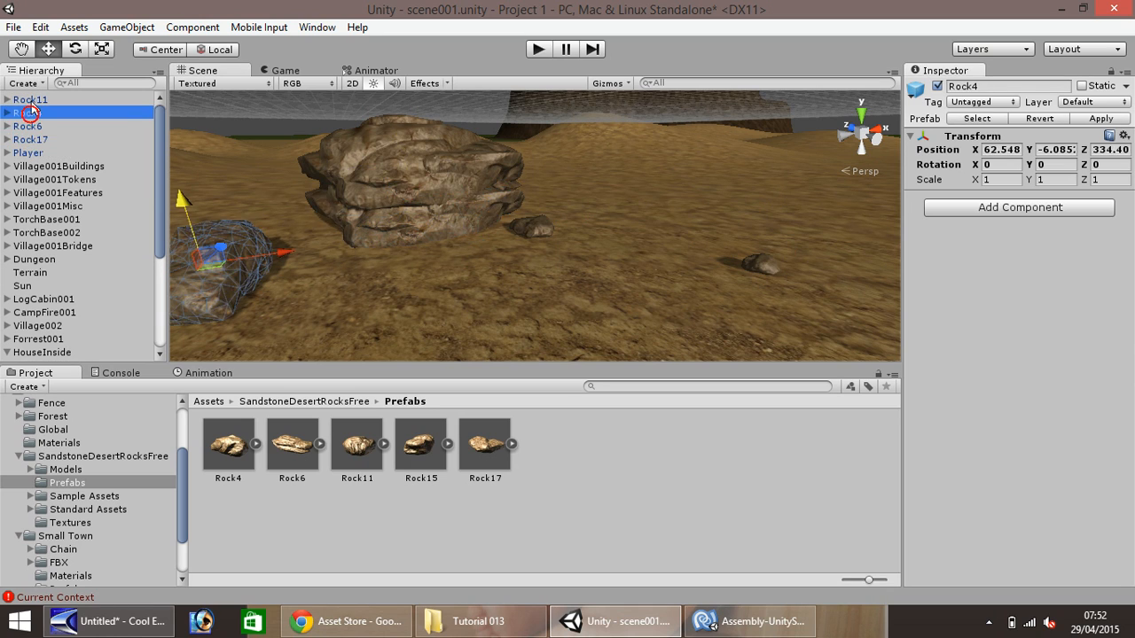
left_click(30, 99)
scroll(155, 177, "down", 5)
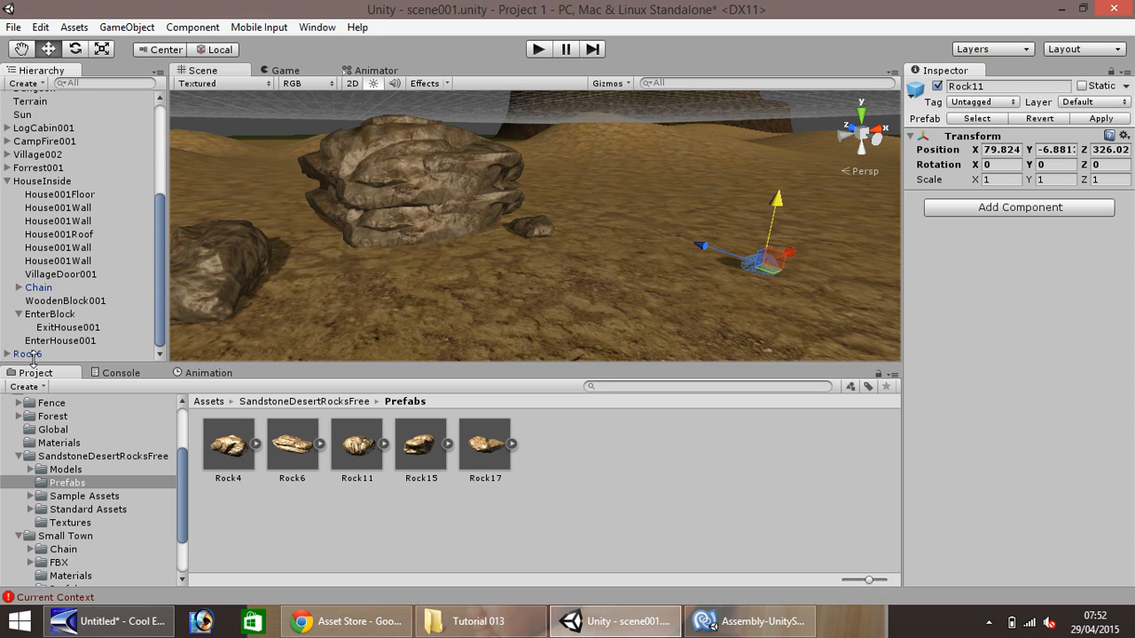
left_click(28, 354)
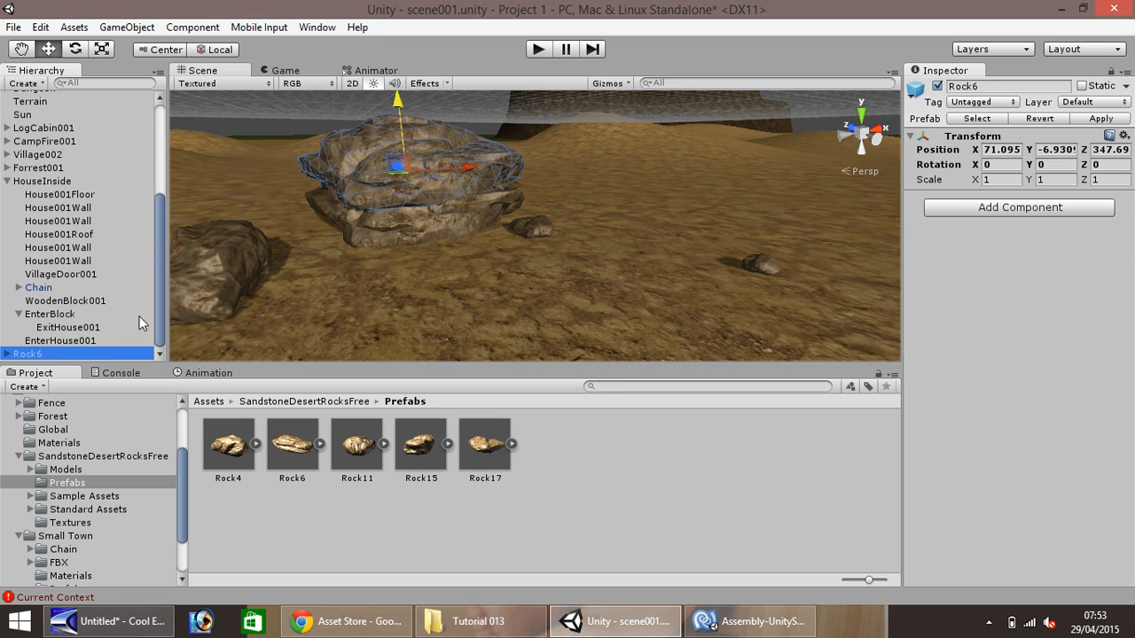
- Collapse the HouseInside group and create an empty object named DesertArea001
left_click(7, 181)
left_click_drag(162, 303, 162, 270)
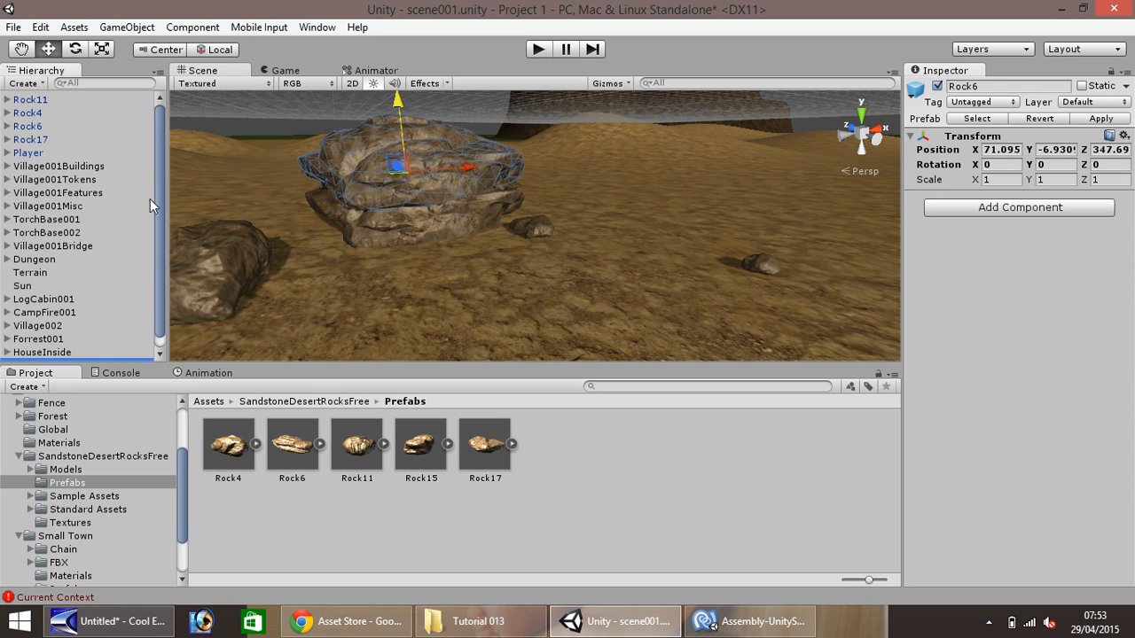
left_click(113, 34)
left_click(129, 49)
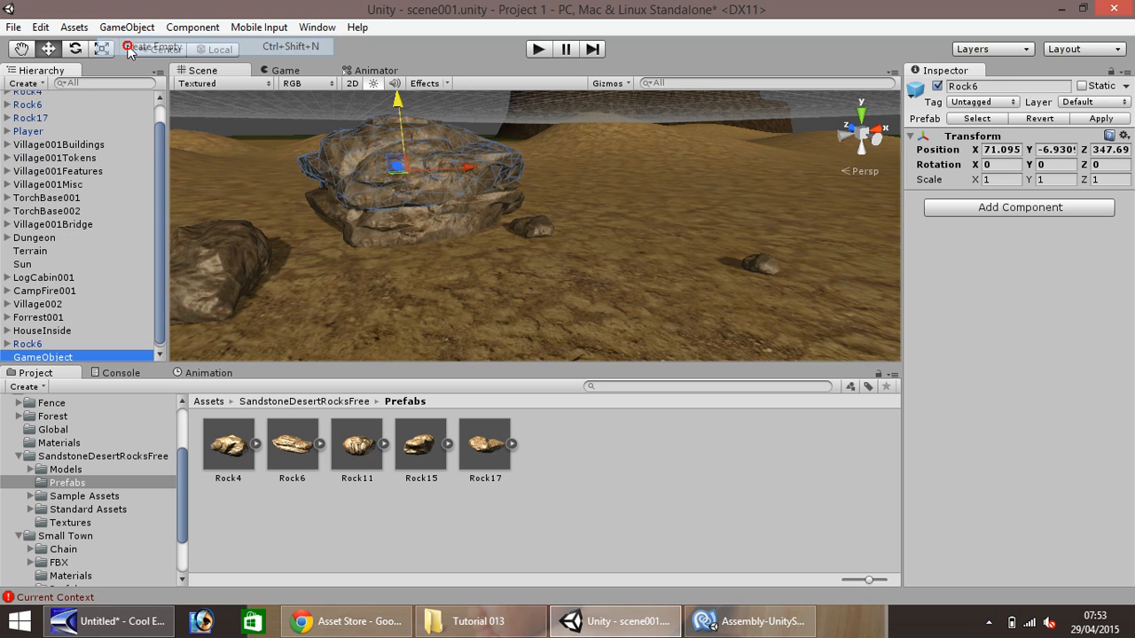
right_click(35, 358)
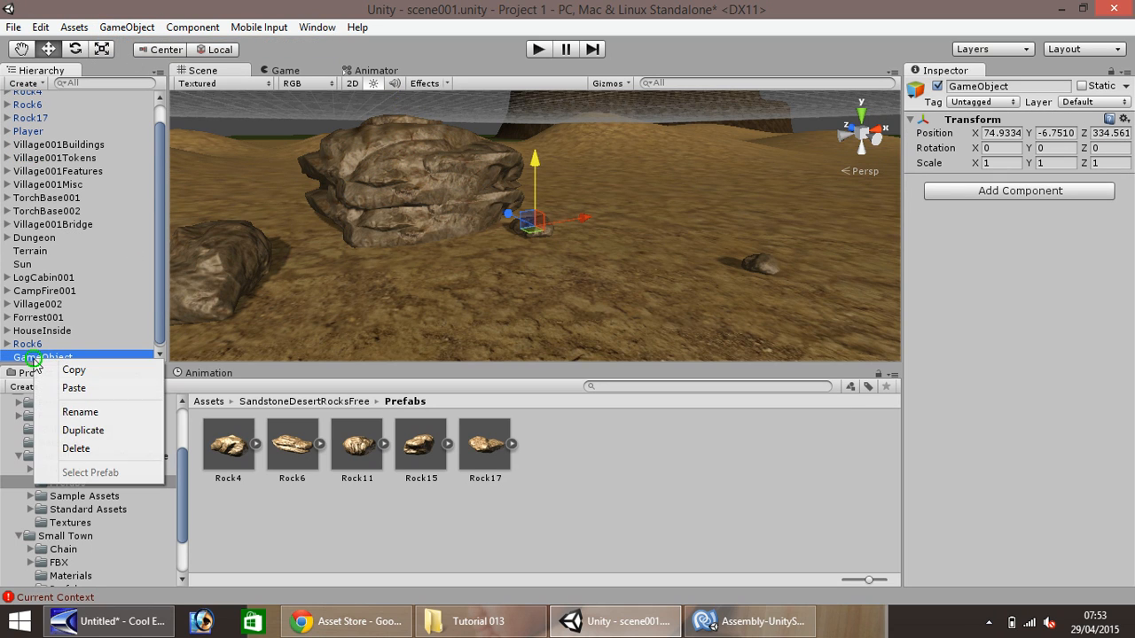
left_click(80, 412)
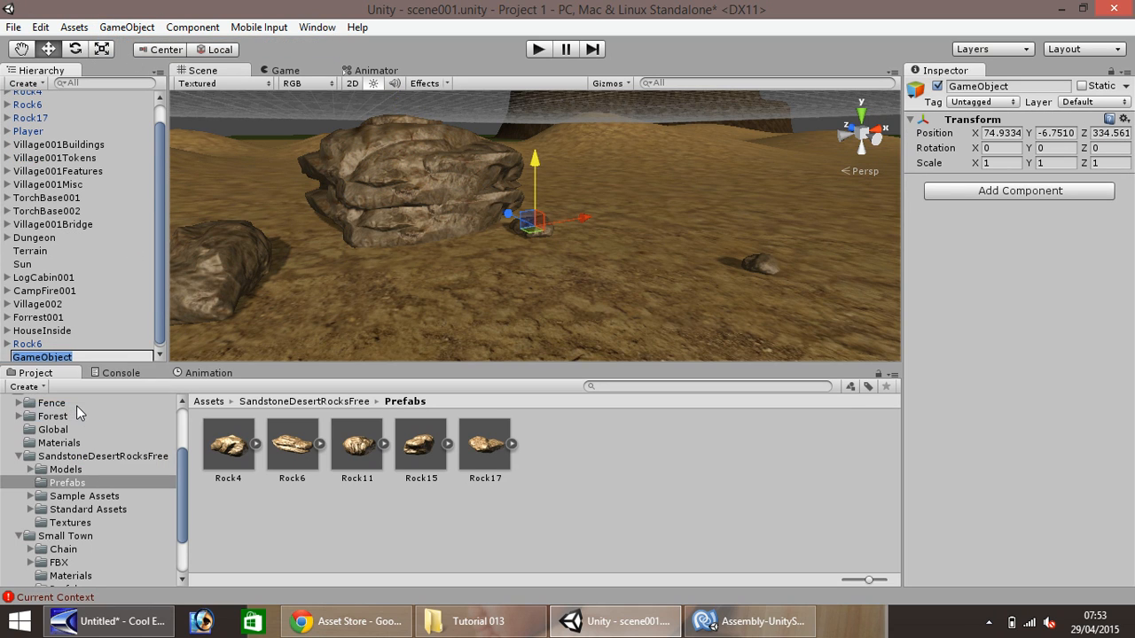
type("DesertArea001")
key("Return")
- Make both Rock6 copies, Rock11, Rock4 and Rock17 children of DesertArea001
left_click_drag(27, 343, 35, 355)
scroll(161, 313, "up", 1)
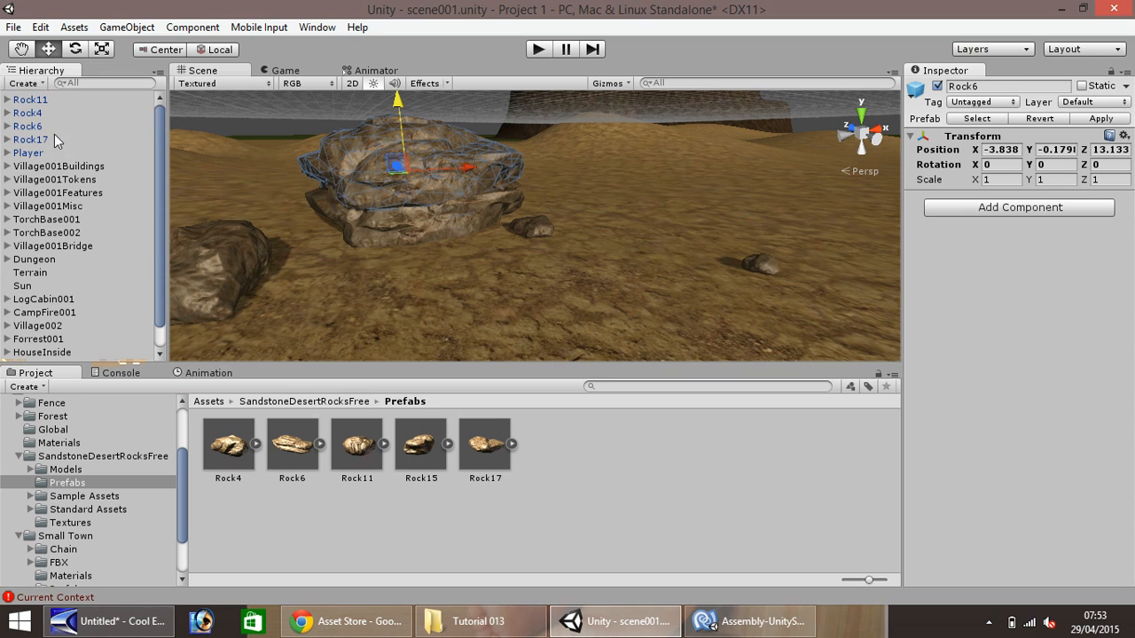
left_click_drag(27, 100, 37, 342)
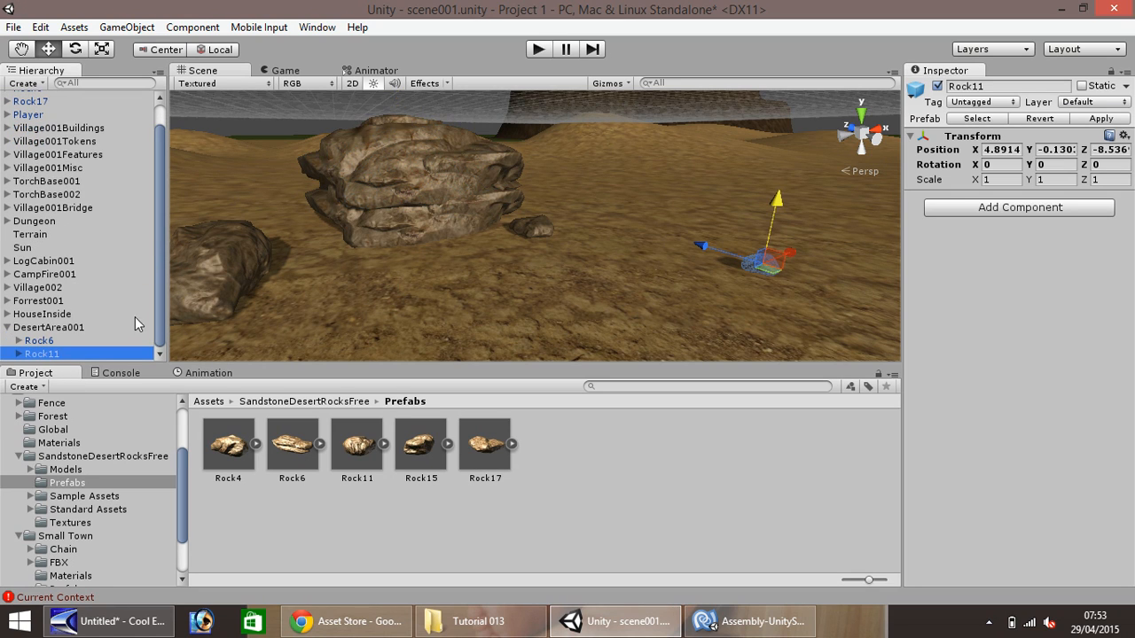
left_click_drag(158, 322, 156, 251)
left_click_drag(34, 103, 49, 328)
left_click_drag(157, 315, 157, 245)
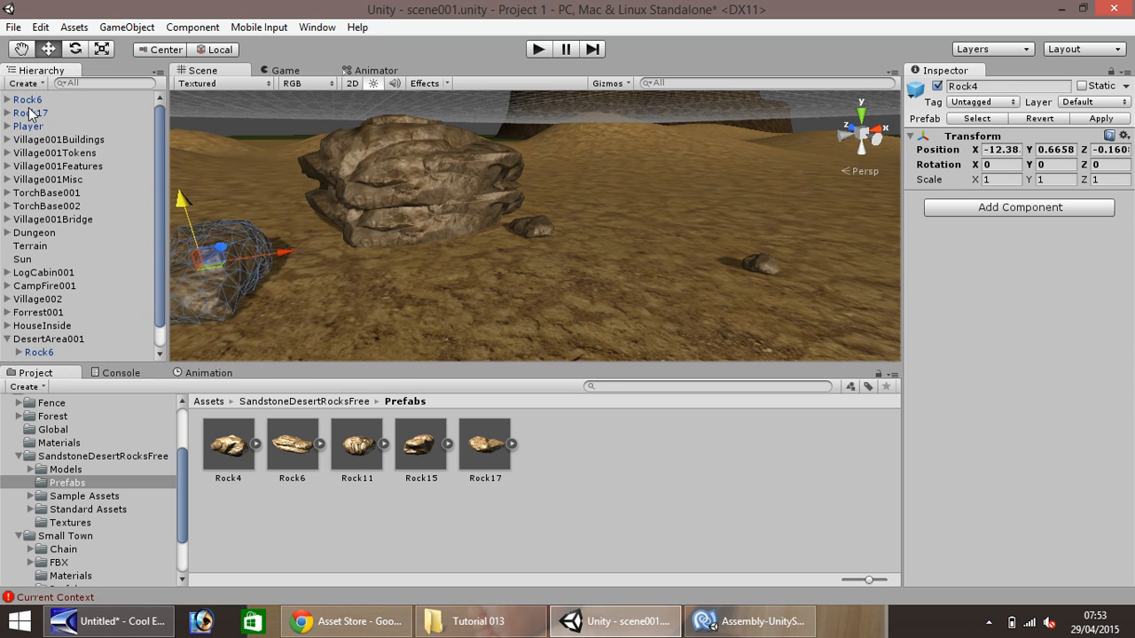
left_click_drag(29, 110, 45, 318)
scroll(57, 257, "up", 2)
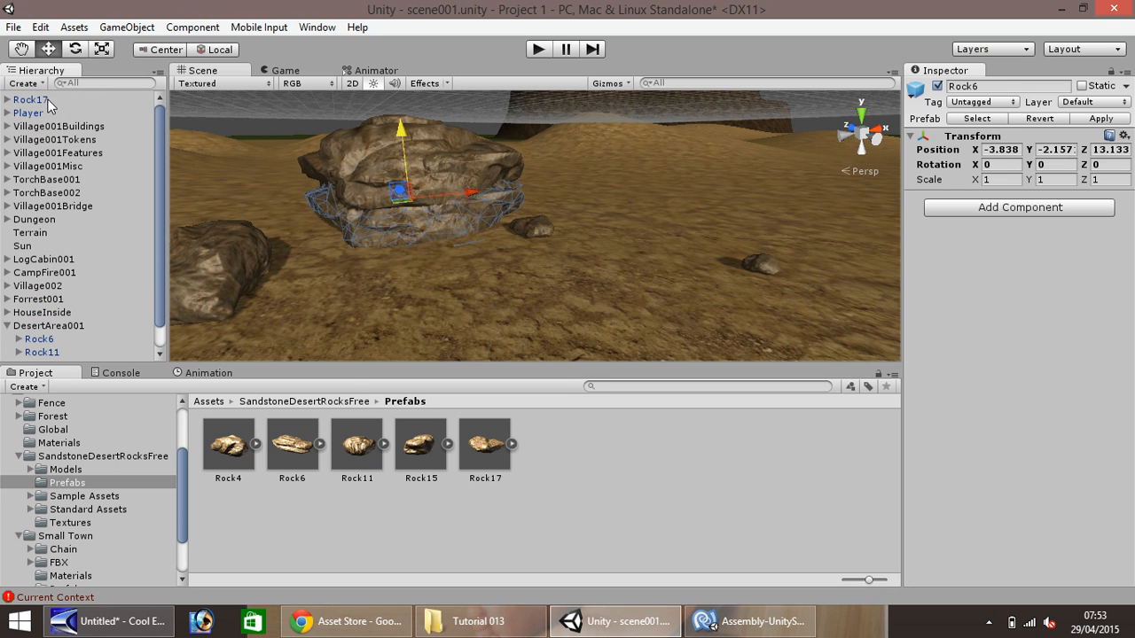
left_click_drag(46, 100, 60, 302)
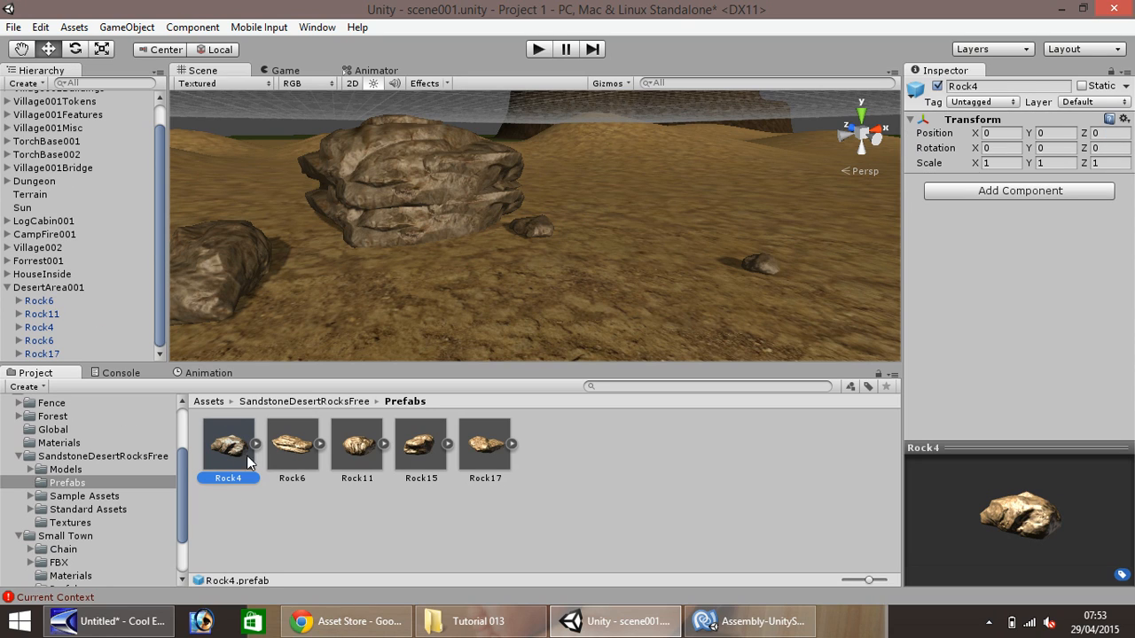
- Place the Rock15 prefab on the sand beyond Rock11 at about X 93.4, Z 334.6 and lower it to about Y -6.26
left_click(298, 468)
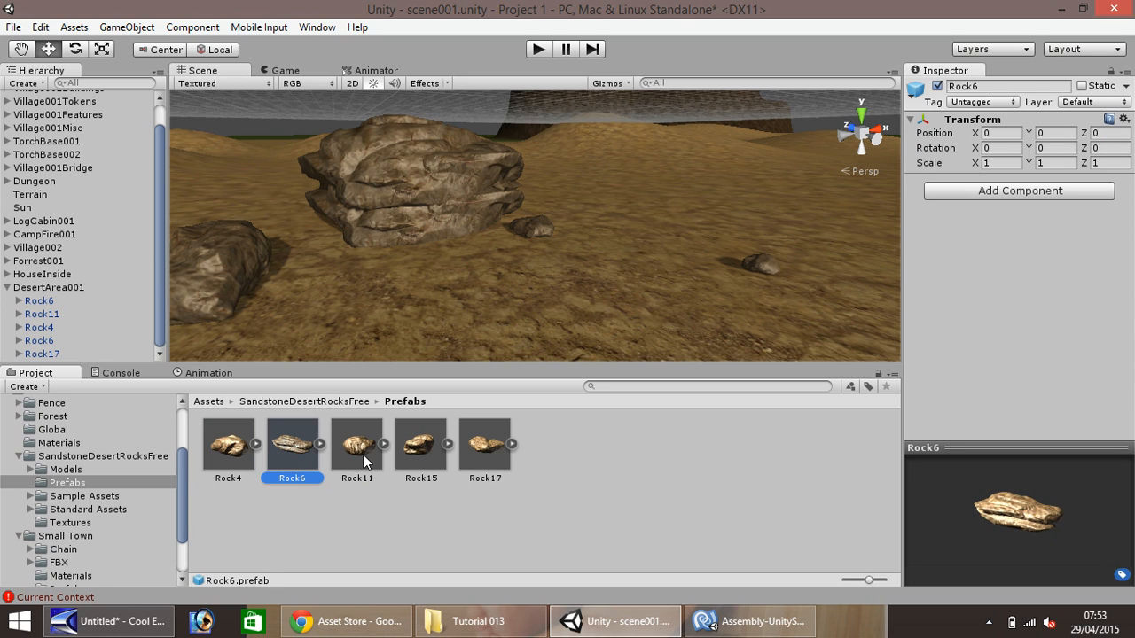
left_click(363, 455)
left_click(479, 463)
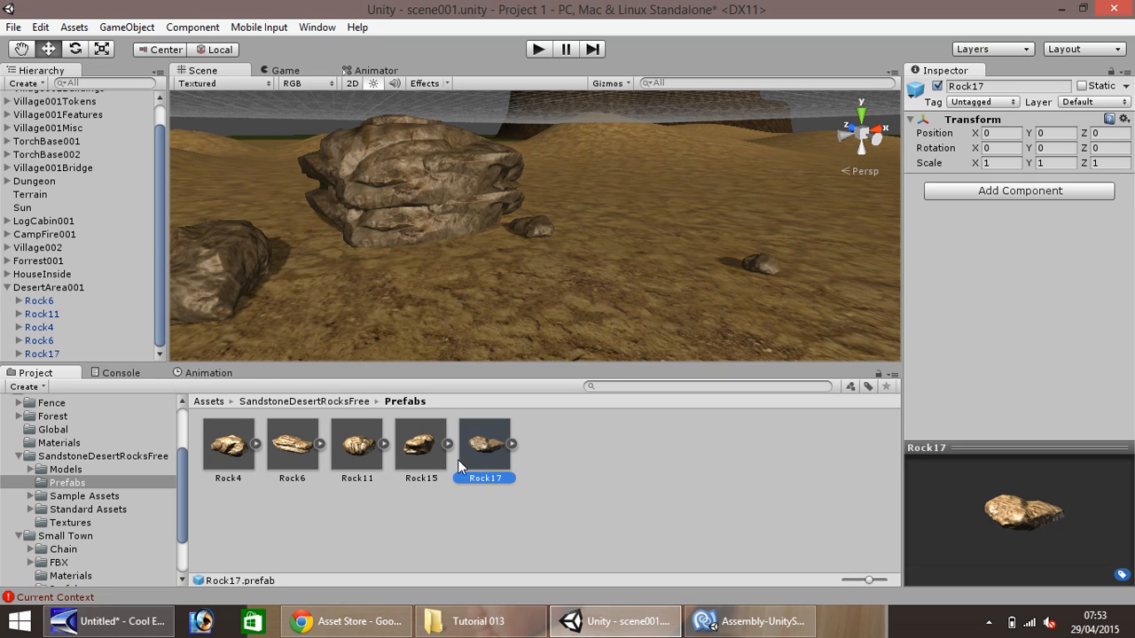
left_click_drag(420, 447, 728, 196)
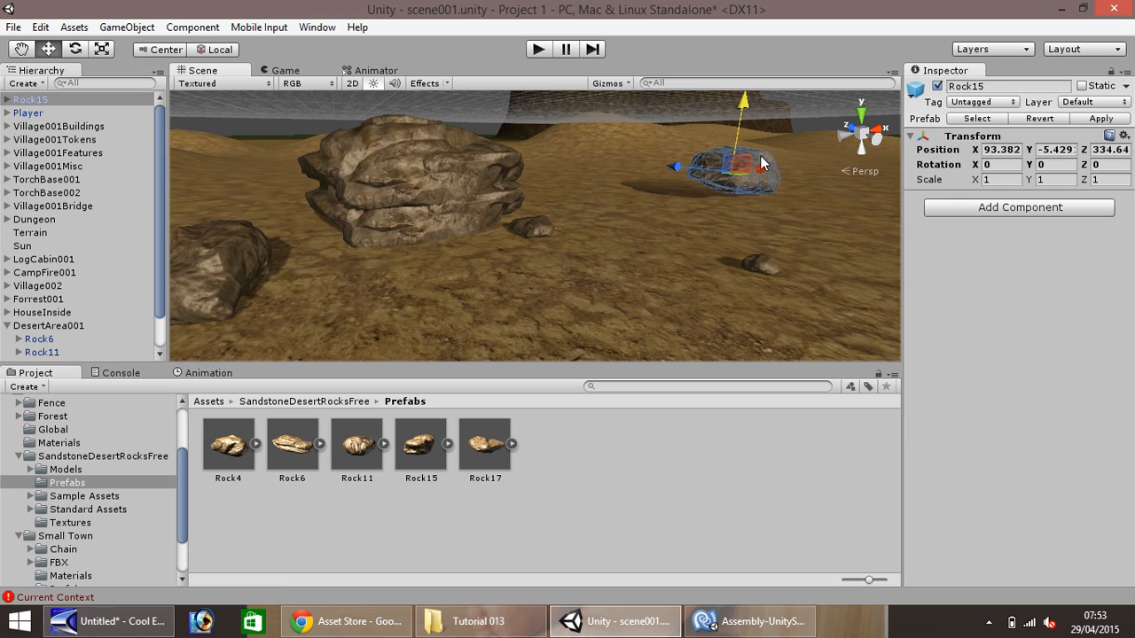
left_click_drag(740, 119, 742, 129)
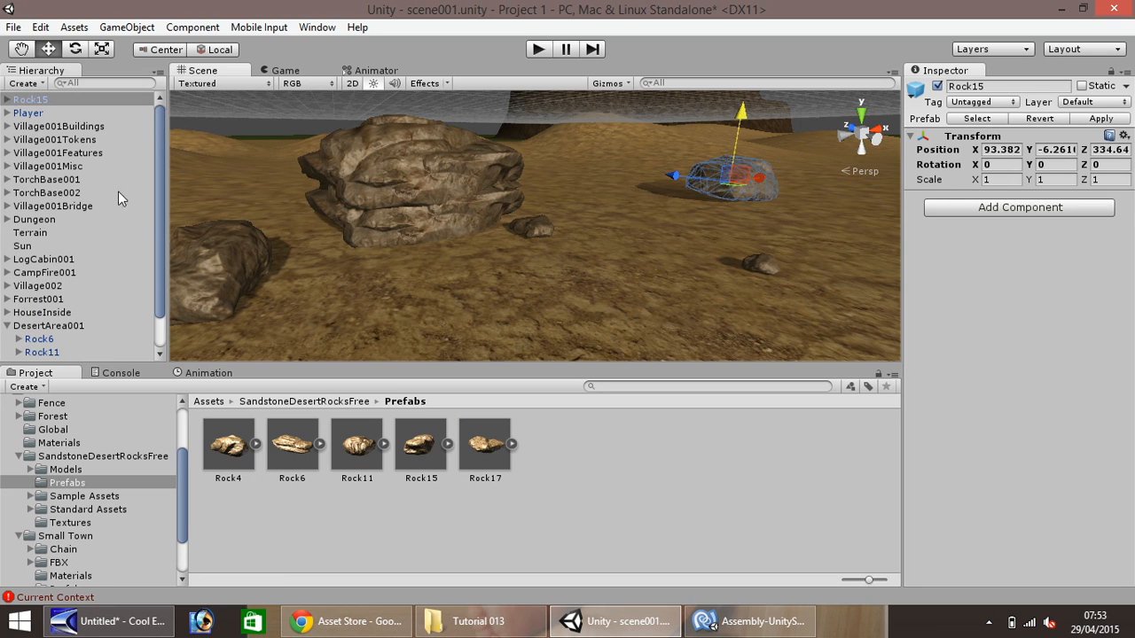
scroll(364, 209, "down", 12)
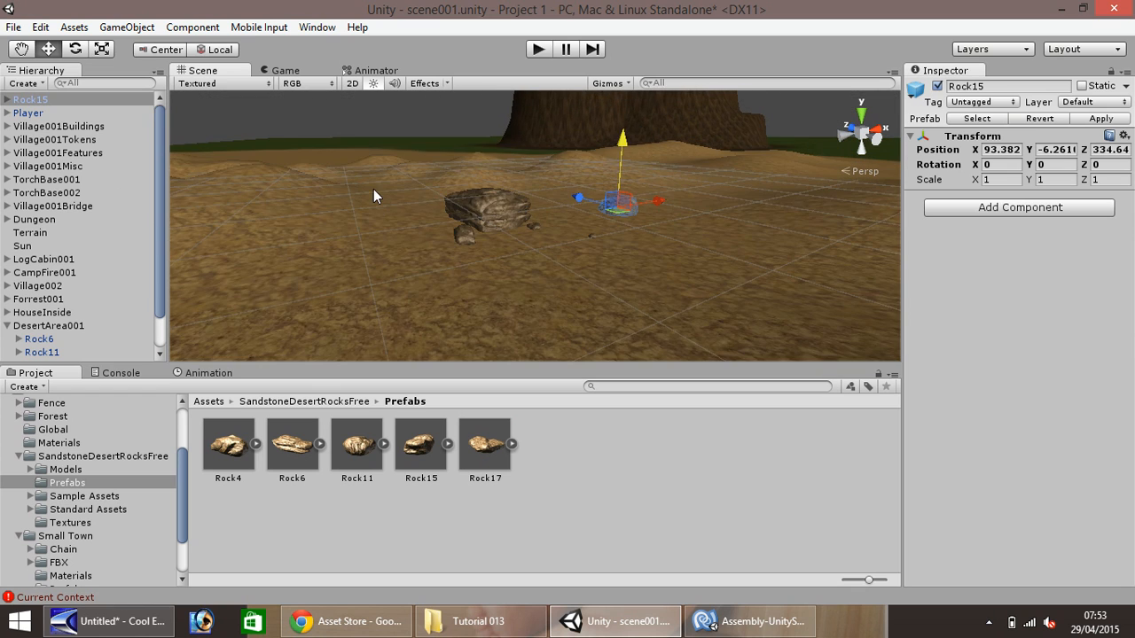
scroll(493, 218, "down", 10)
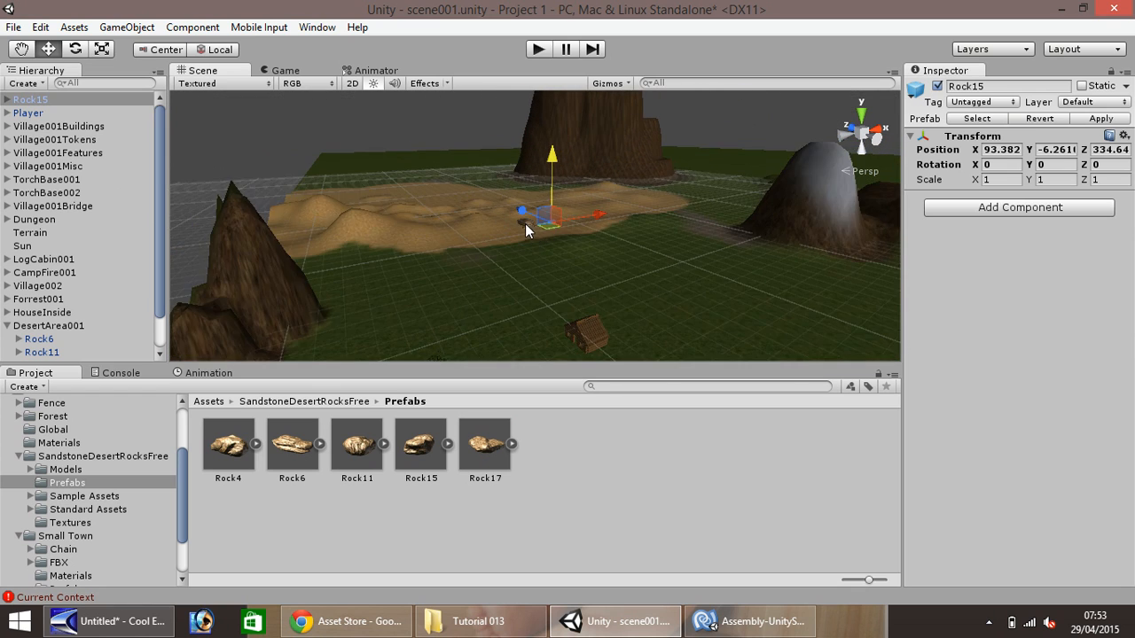
- Move the Player onto the sand near the stacked rocks at about X 40.2, Z 322.8
scroll(521, 233, "down", 2)
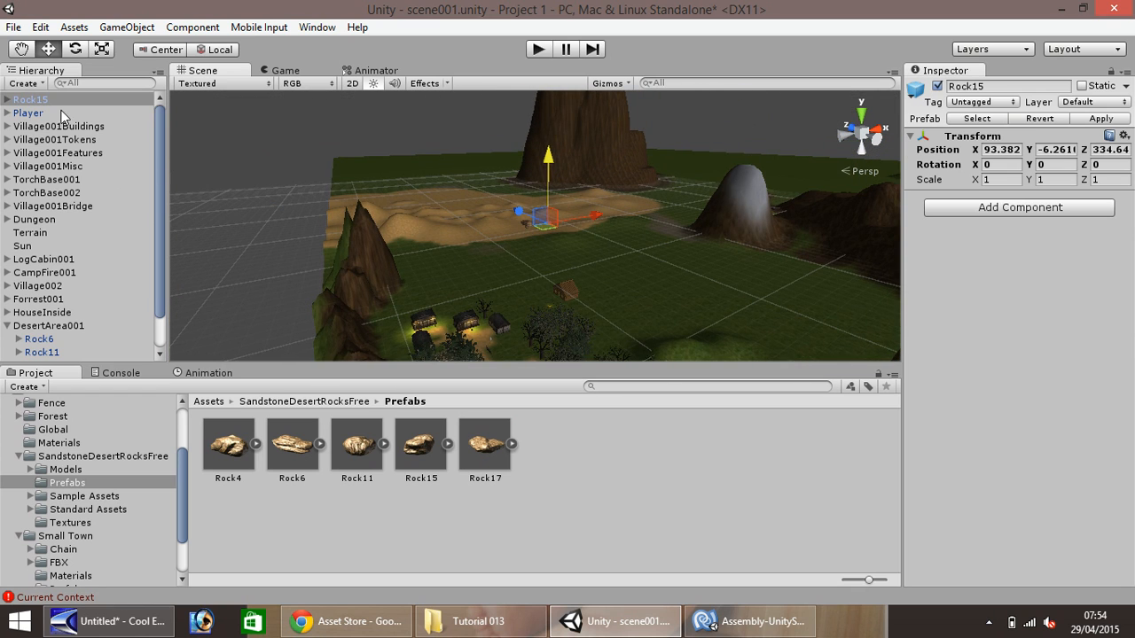
left_click(101, 115)
left_click_drag(475, 319, 361, 132)
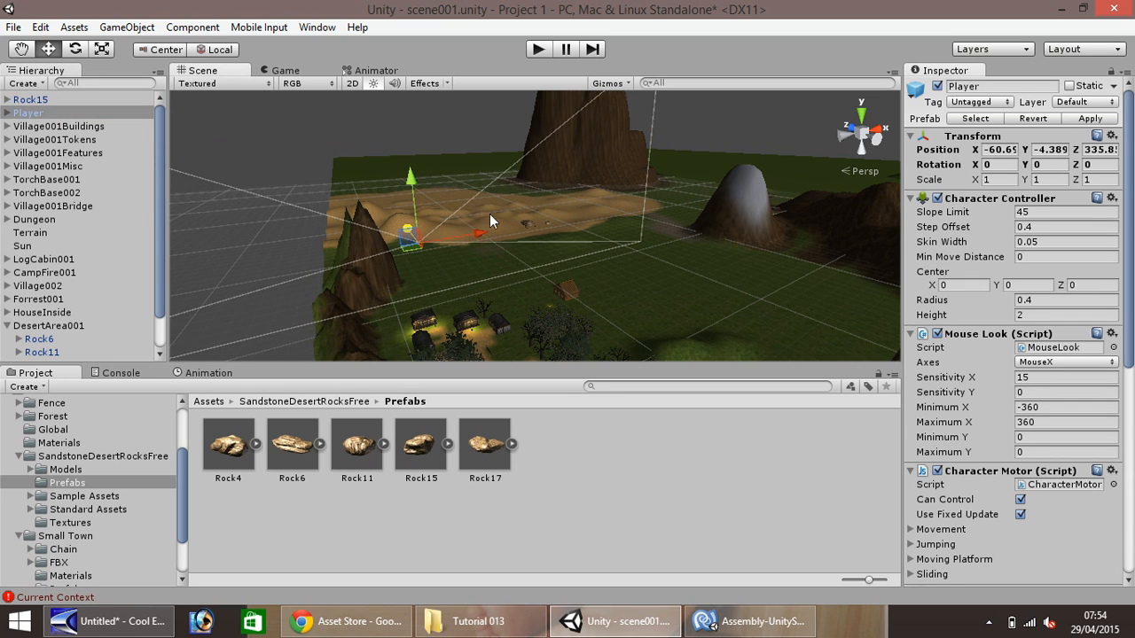
mouse_move(480, 231)
left_mouse_down()
mouse_move(593, 213)
mouse_move(494, 219)
left_mouse_up()
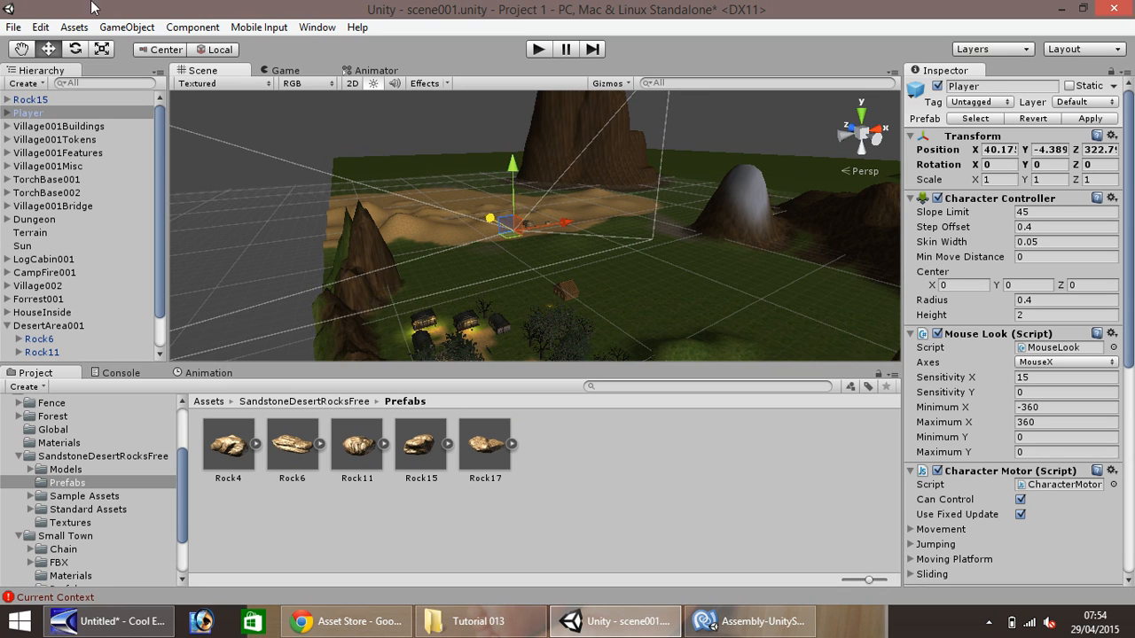
- Play-test the scene by walking the player past the desert rocks, and stop the game
left_click(537, 51)
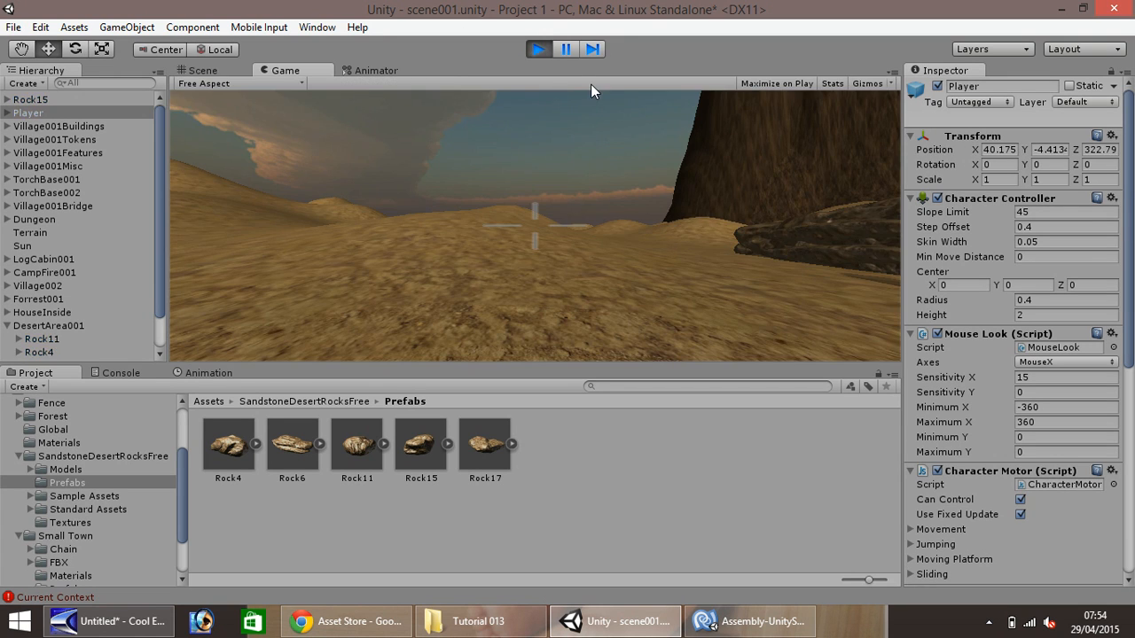
key("w")
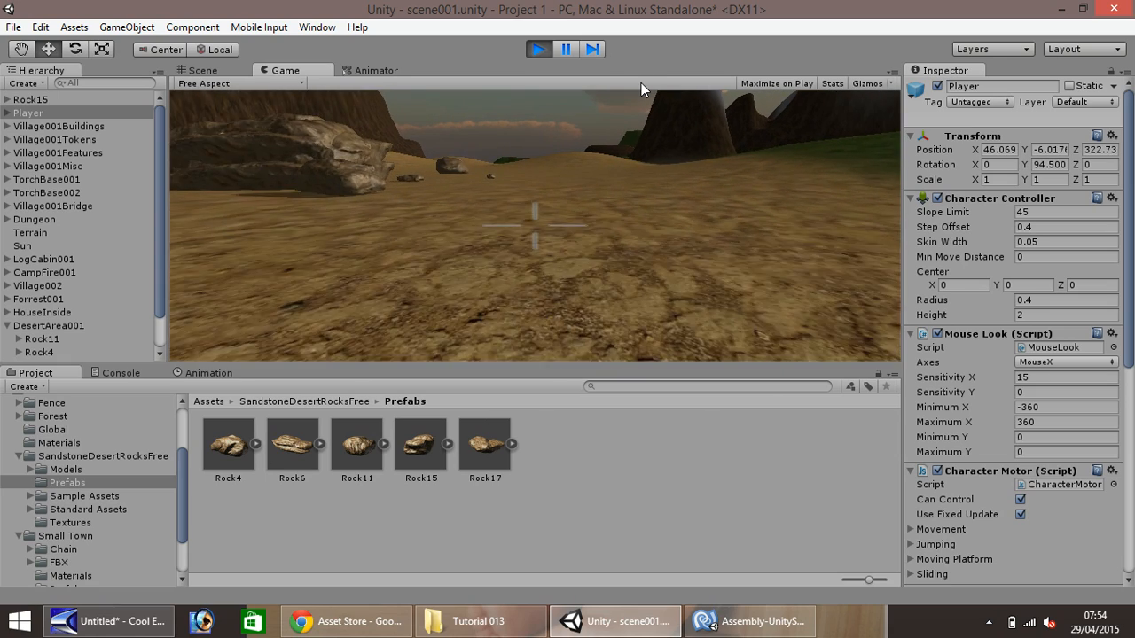
key("w")
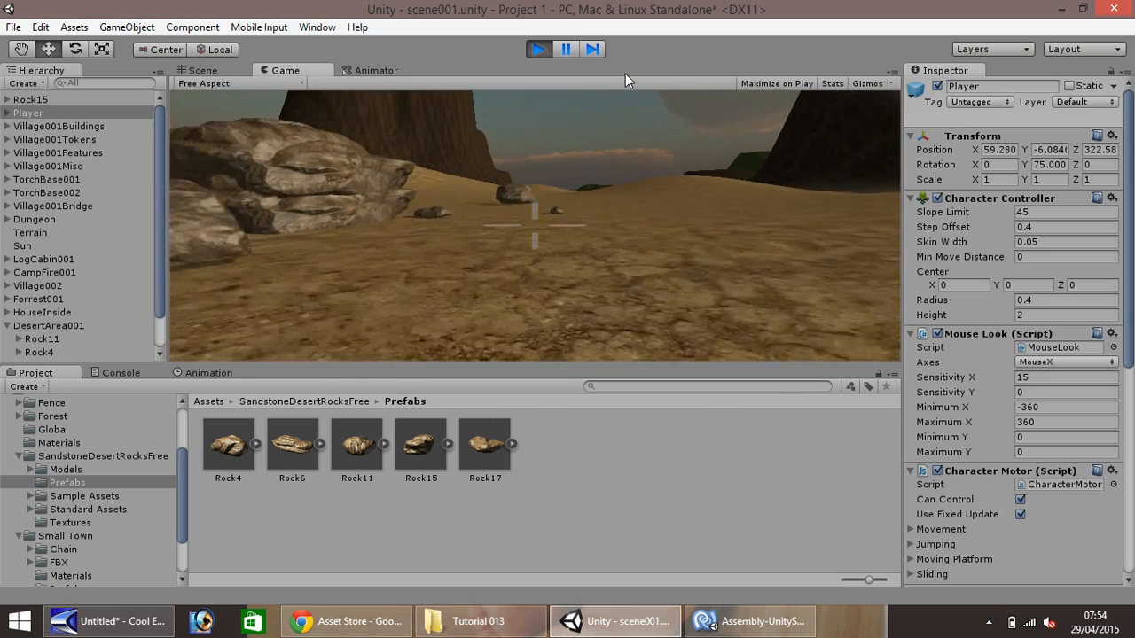
key("w")
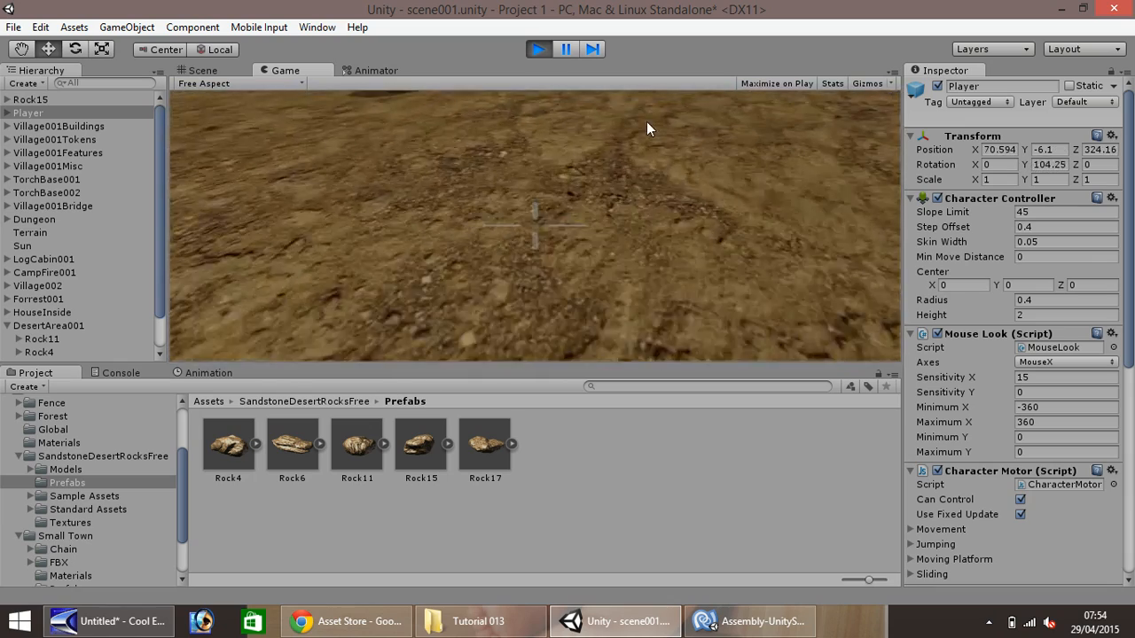
key("w")
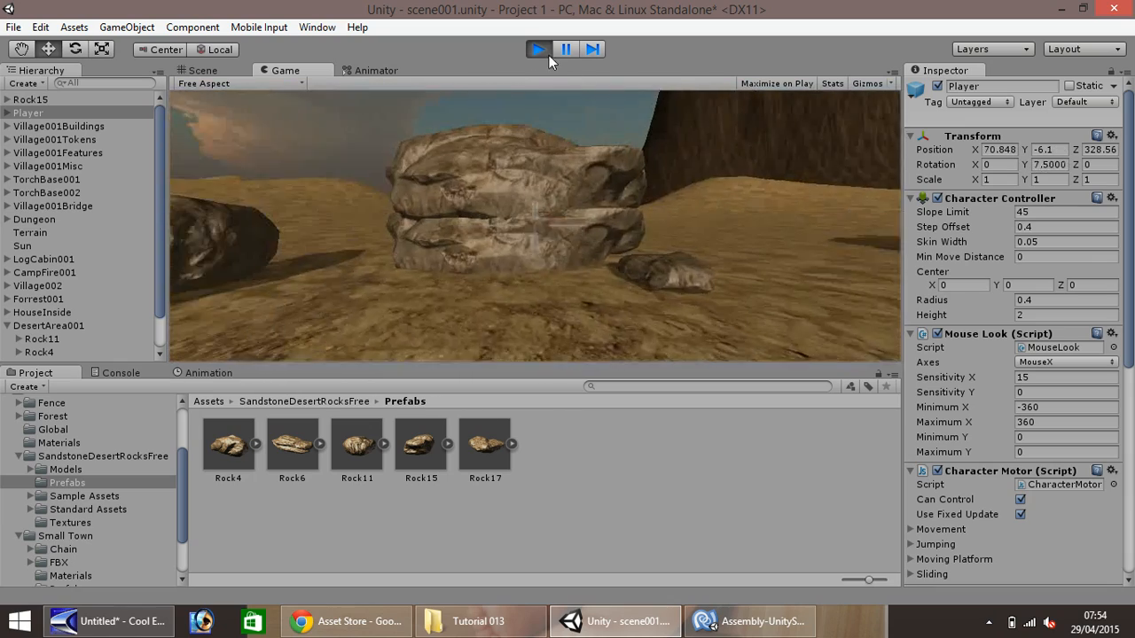
left_click(541, 50)
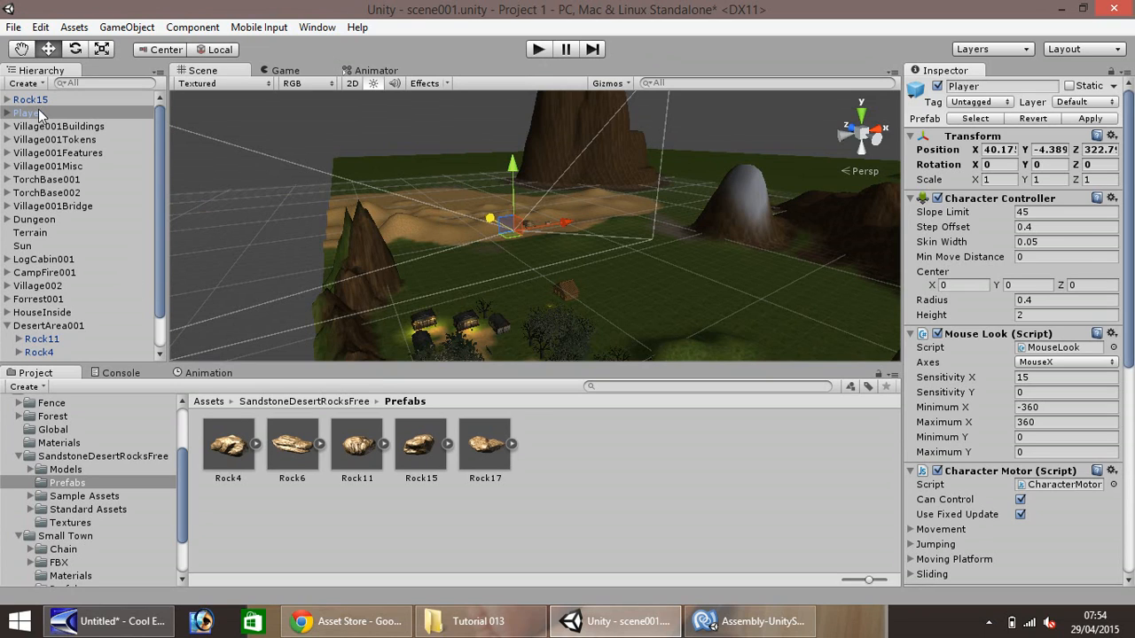
- Make Rock15 a child of DesertArea001 and place a duplicate of it on the sand between the stacked rocks and the player
left_click_drag(35, 97, 62, 328)
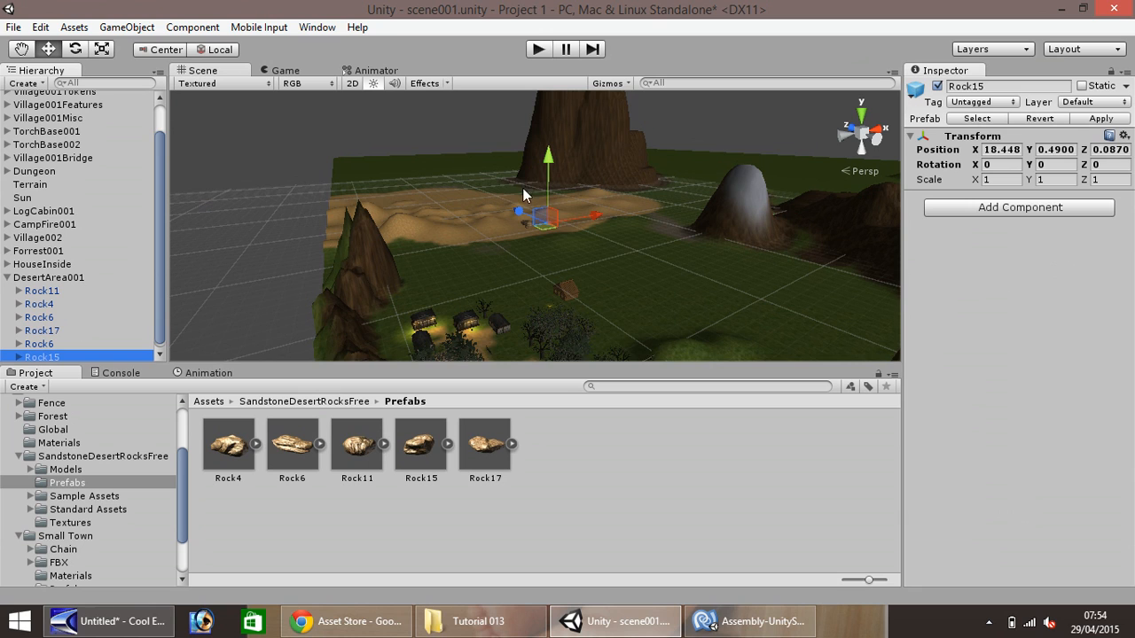
key("f")
scroll(476, 213, "up", 6)
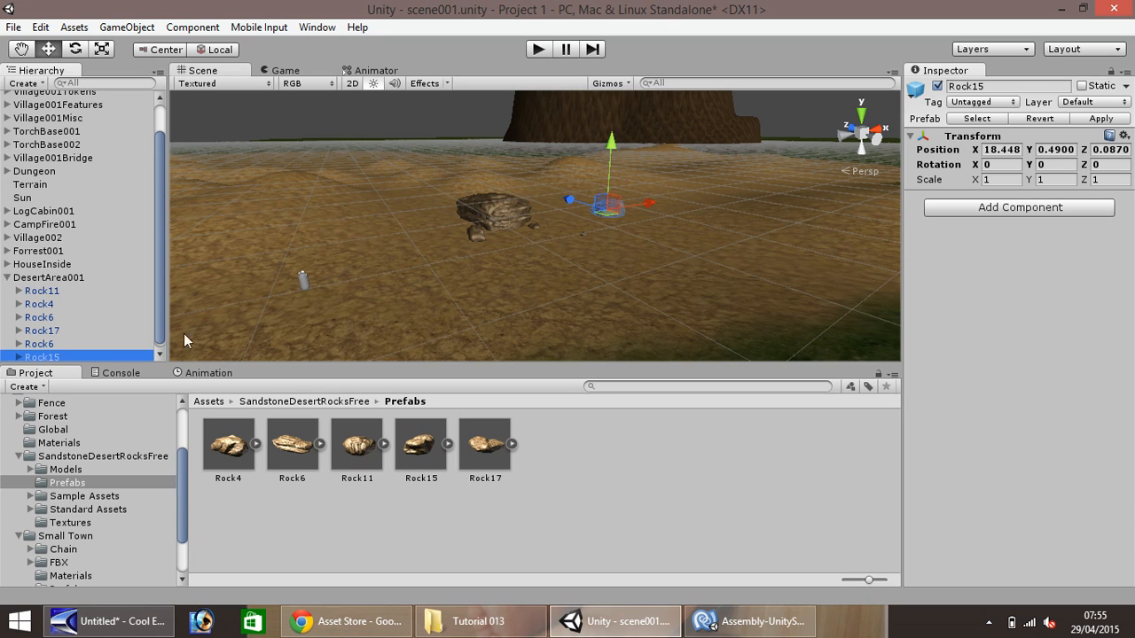
left_click(476, 452)
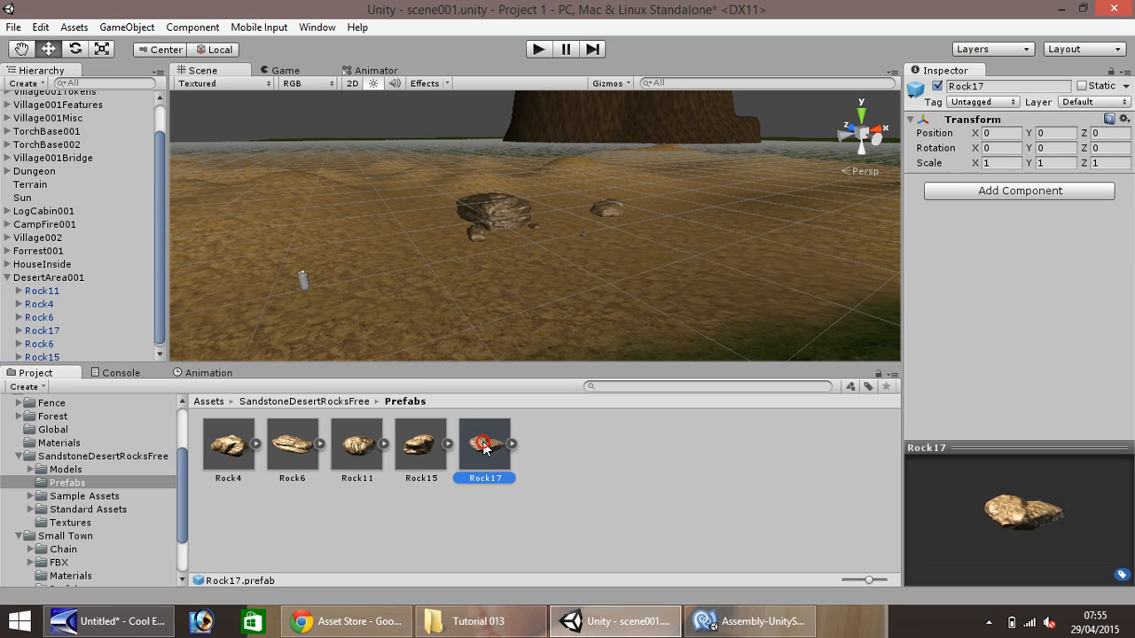
left_click(611, 209)
key("ctrl+d")
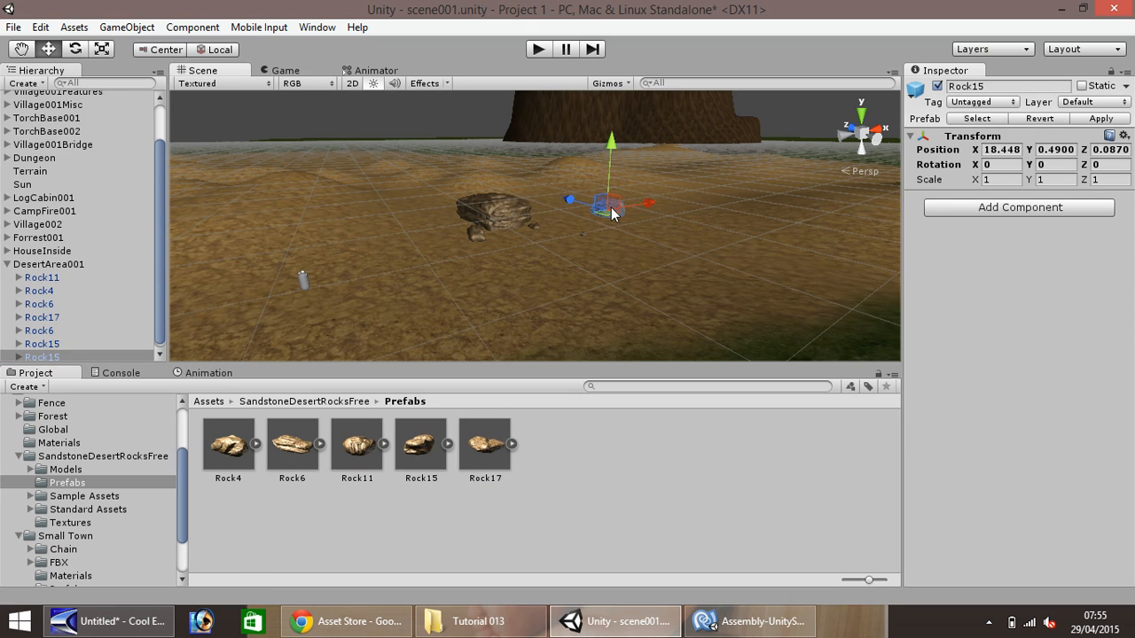
left_click_drag(636, 204, 495, 239)
- Duplicate the lower Rock6 of the stack and move the copy out onto the open sand at about Z -15.9
left_click(510, 221)
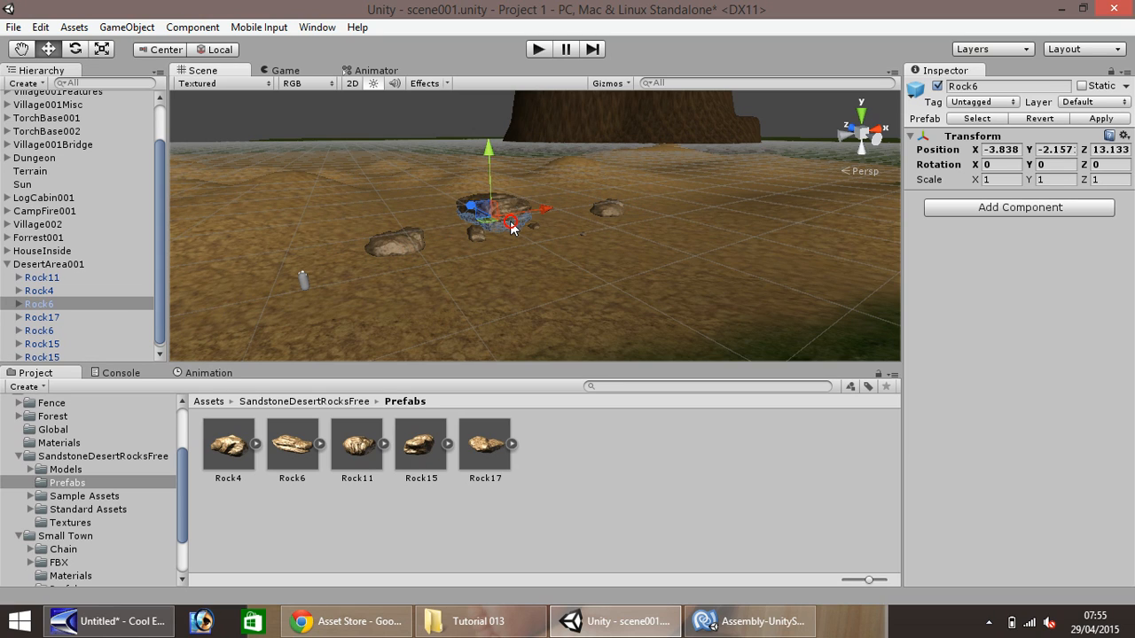
key("ctrl+d")
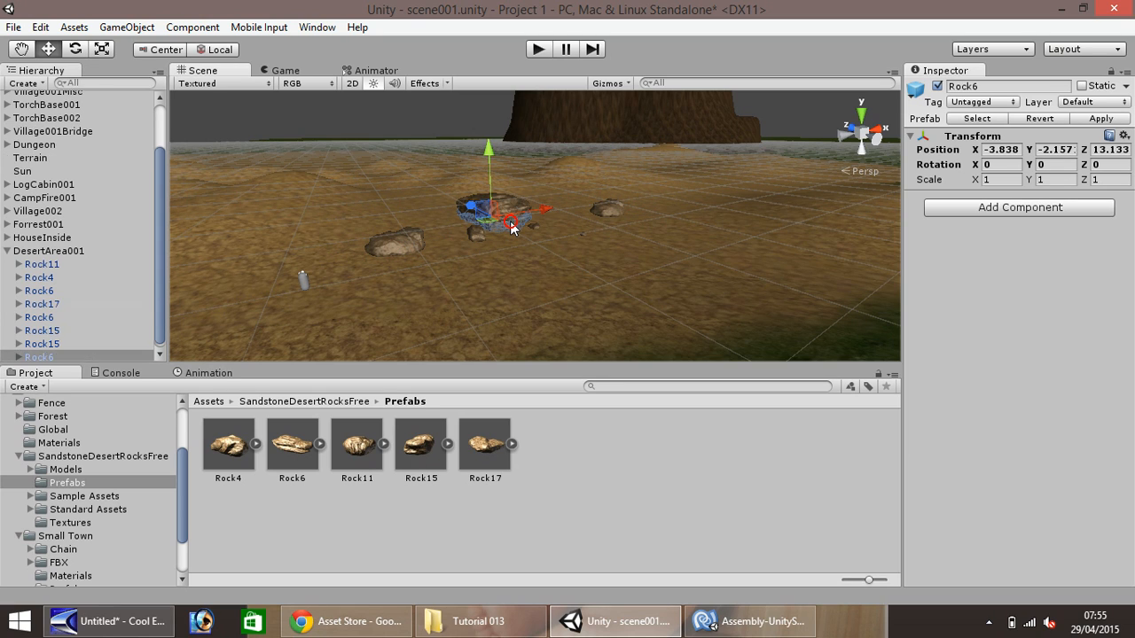
left_click_drag(477, 213, 522, 258)
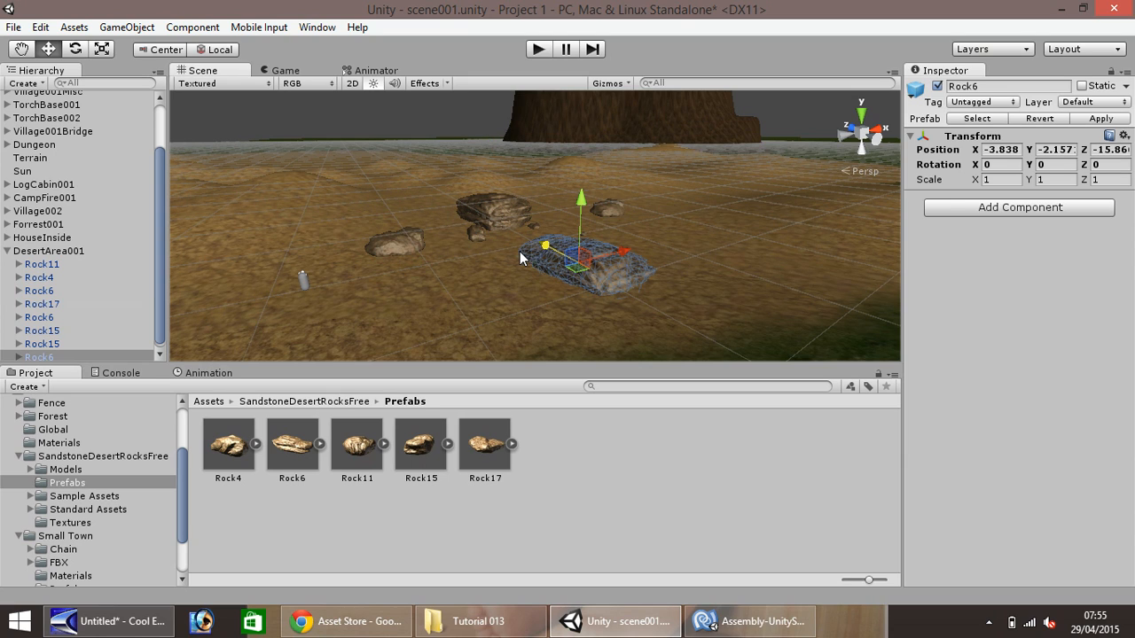
- Stand the new Rock6 copy upright with an X rotation of 280 and raise it to about Y 8.9
left_click(1000, 165)
type("90")
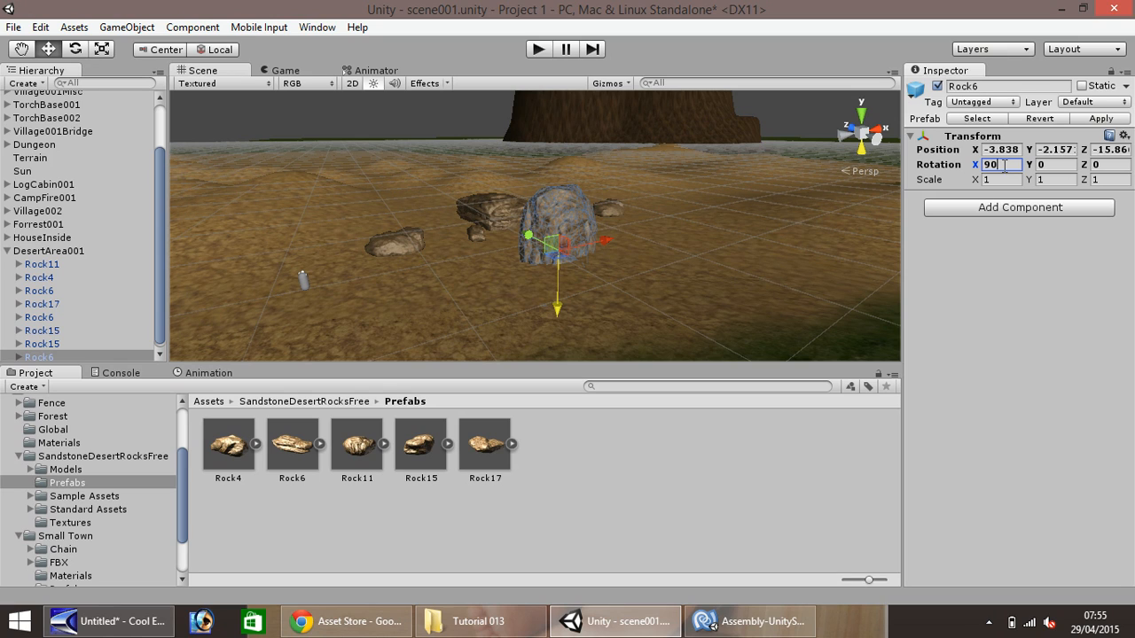
left_click_drag(1004, 166, 964, 159)
type("280")
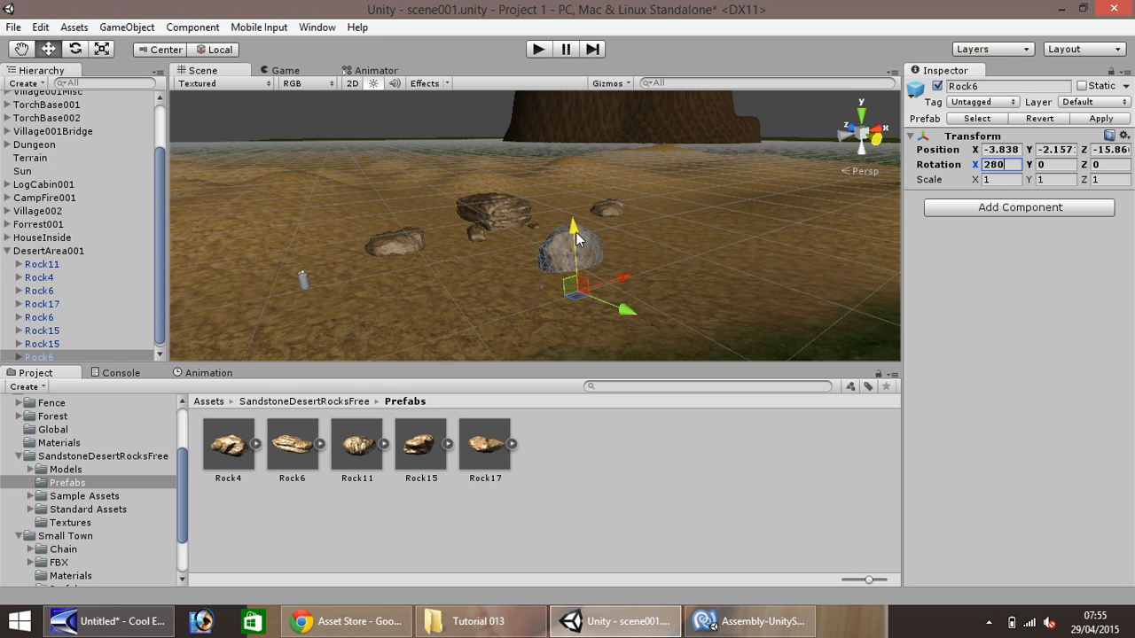
left_click_drag(575, 232, 547, 163)
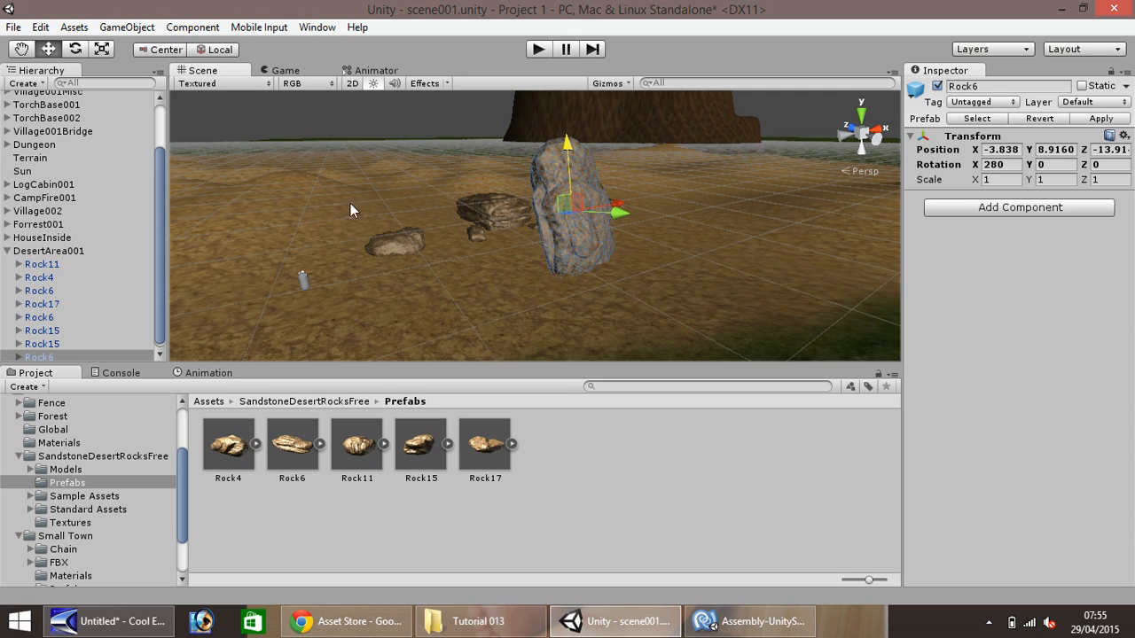
- Set the upright Rock6's X rotation to 270 and place a duplicate of it as a second pillar at about Z -27.9
right_click_drag(285, 164, 507, 182)
left_click(506, 182)
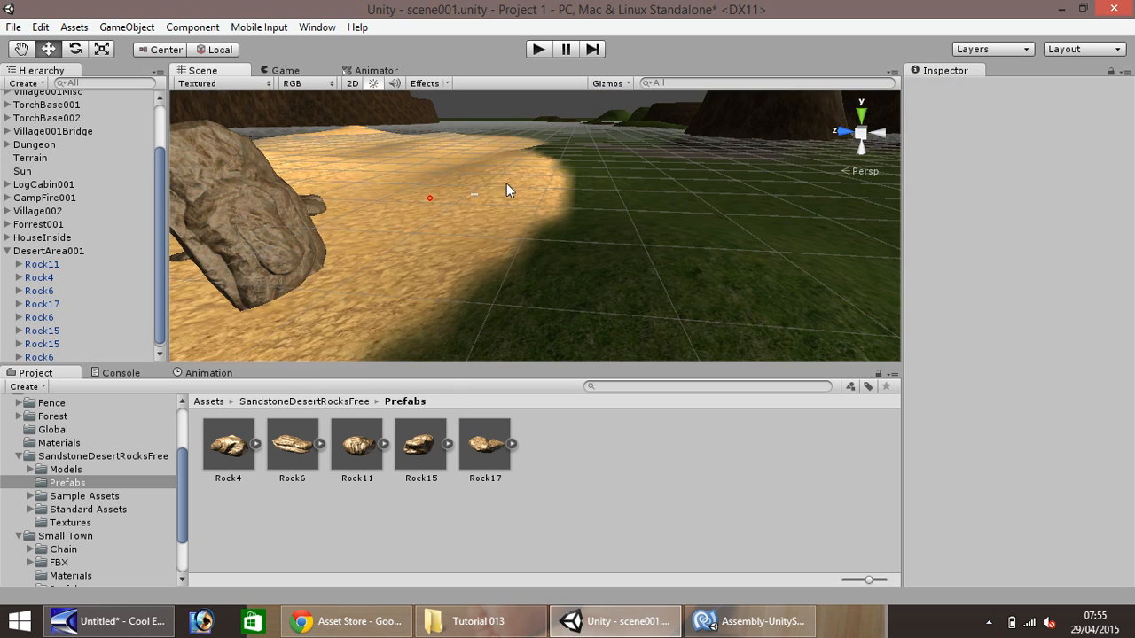
left_click(20, 49)
left_click_drag(370, 174, 515, 190)
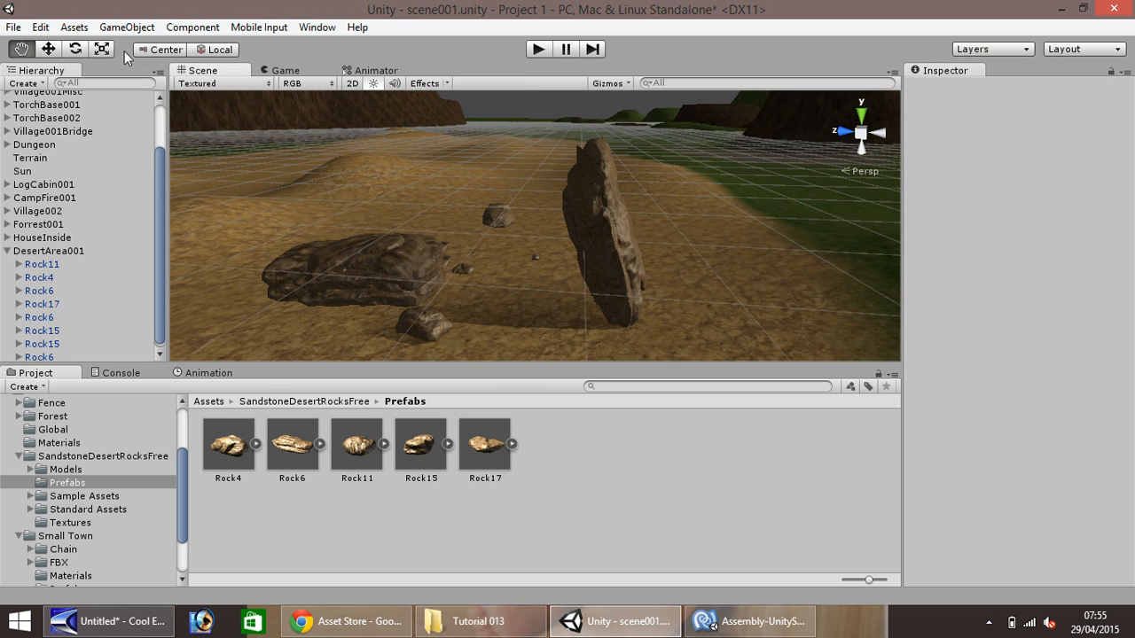
left_click(48, 49)
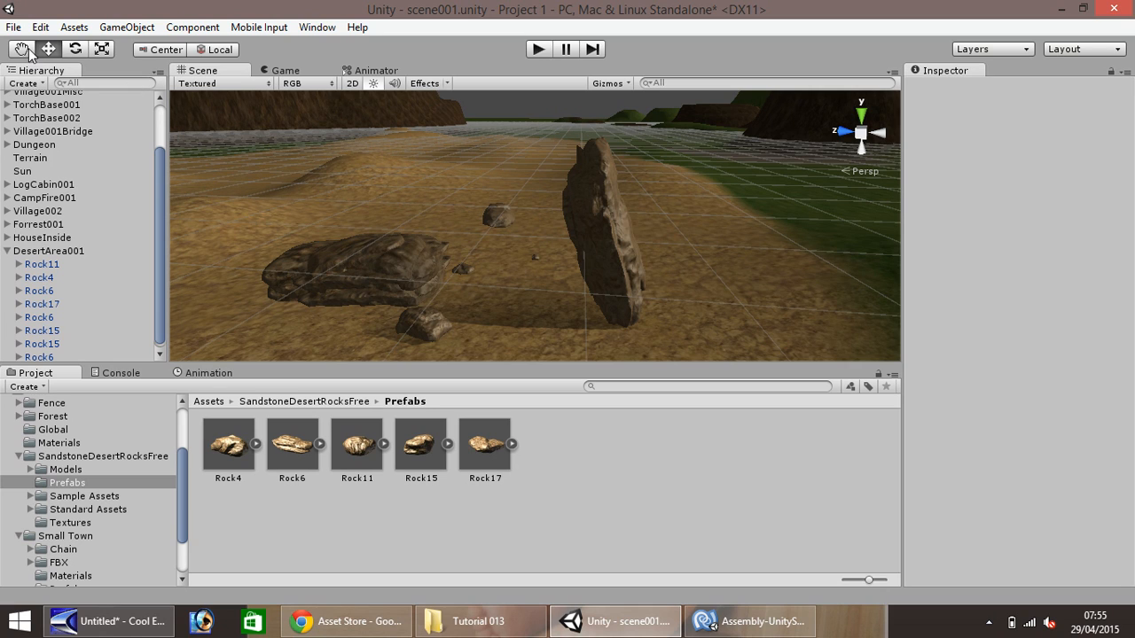
left_click(587, 215)
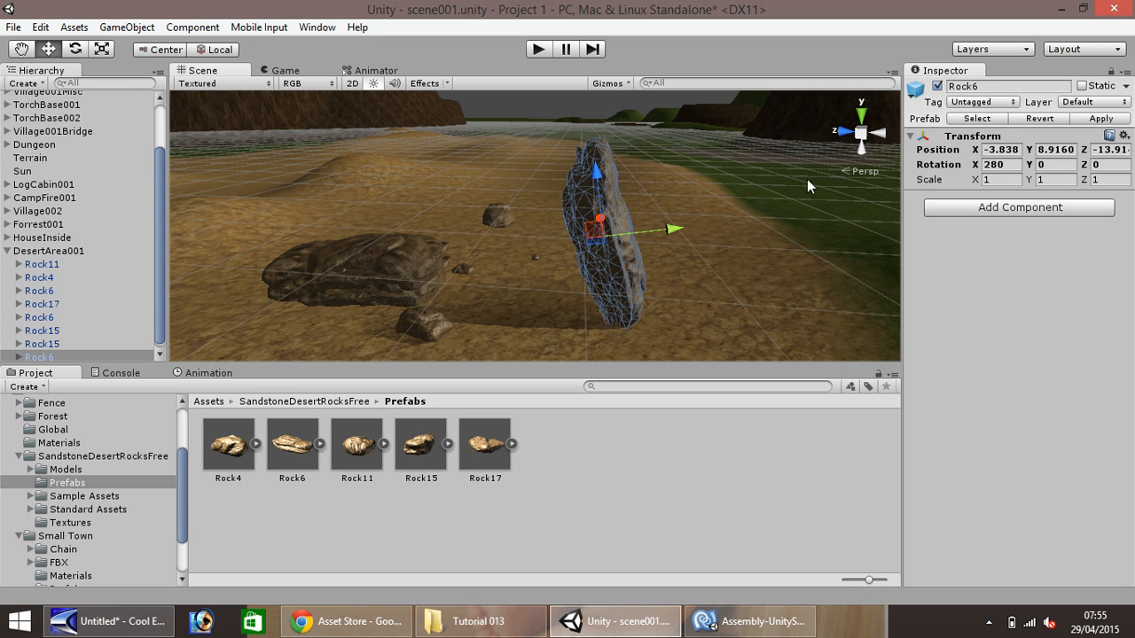
left_click(1015, 164)
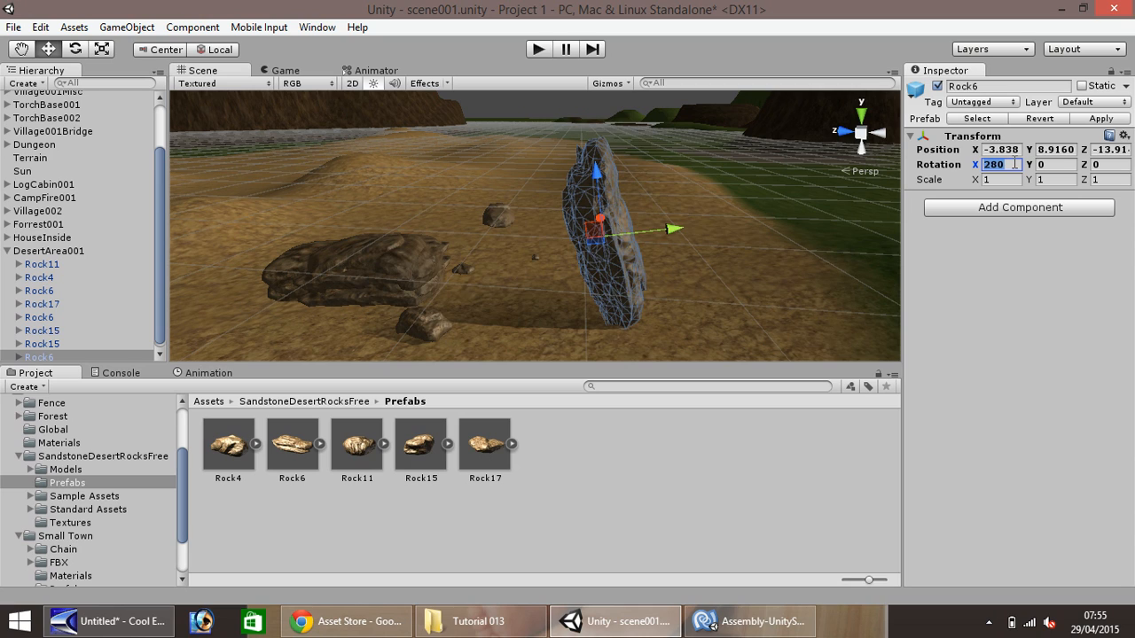
type("270")
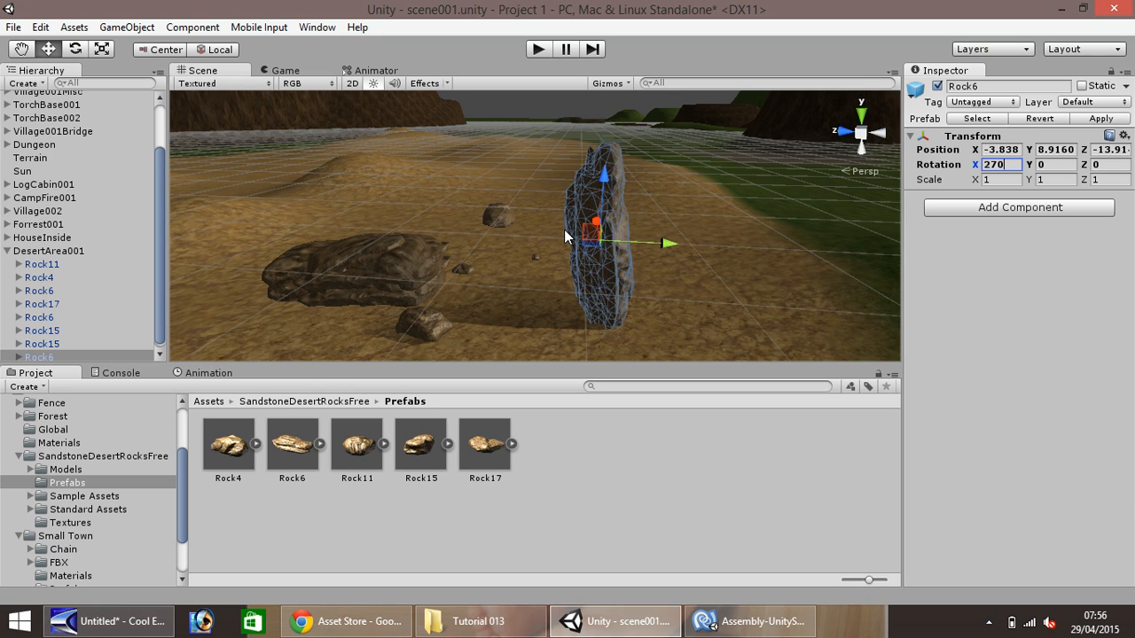
left_click_drag(630, 241, 762, 264)
key("ctrl+d")
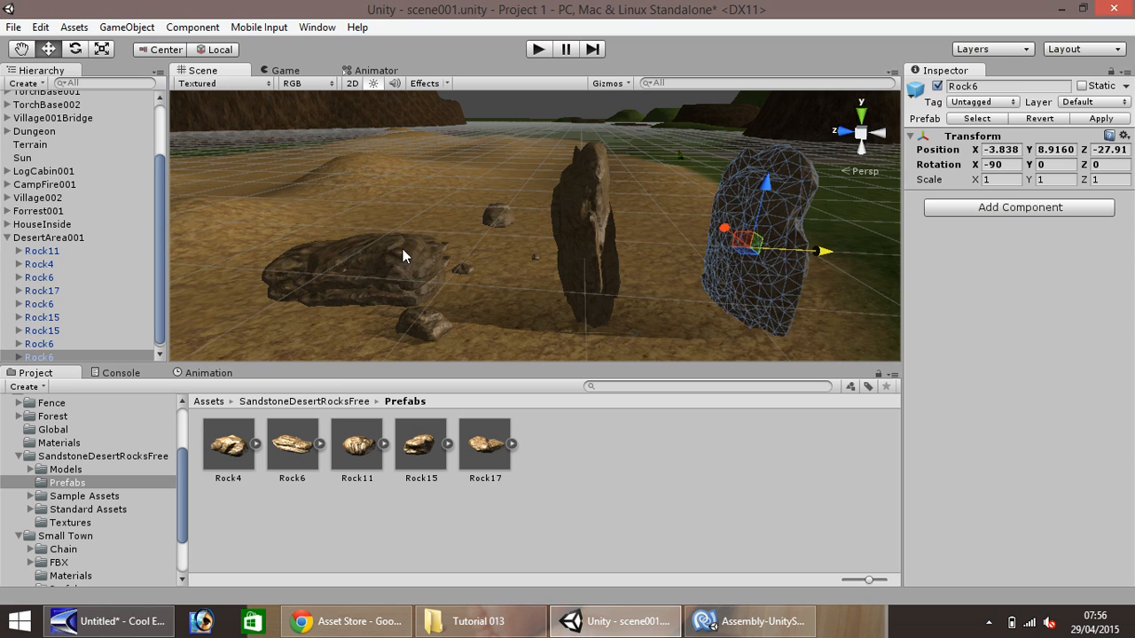
- Duplicate the upper Rock6 of the stack and lay the copy across the two pillars at about Y 13.2, Z -20.2
left_click(400, 251)
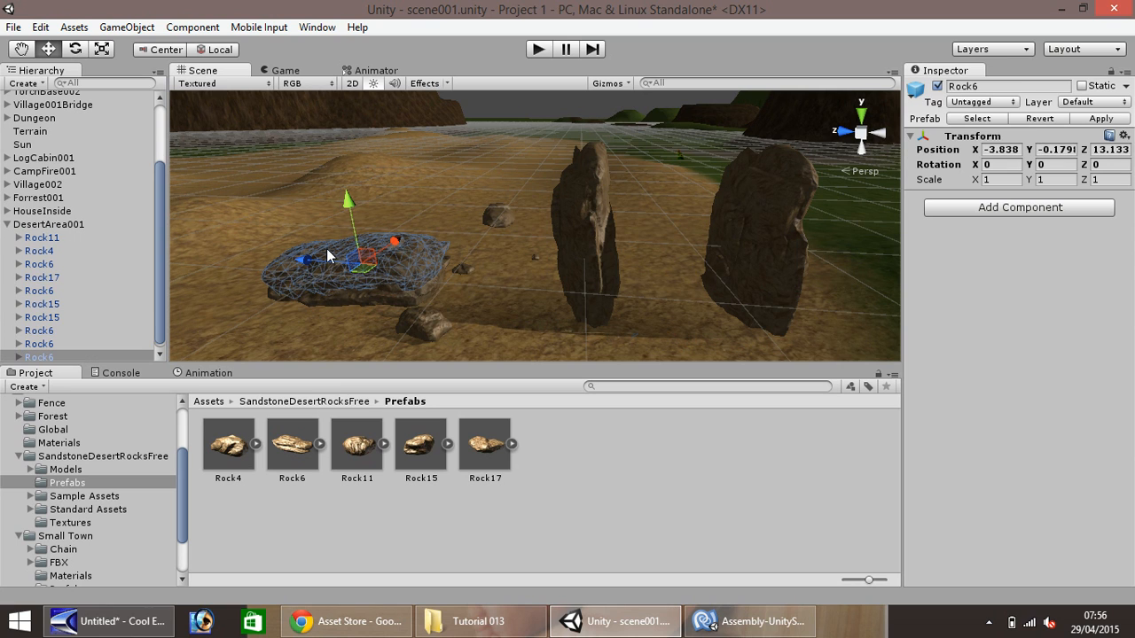
left_click_drag(328, 258, 499, 270)
left_click(393, 258)
left_click_drag(302, 263, 580, 274)
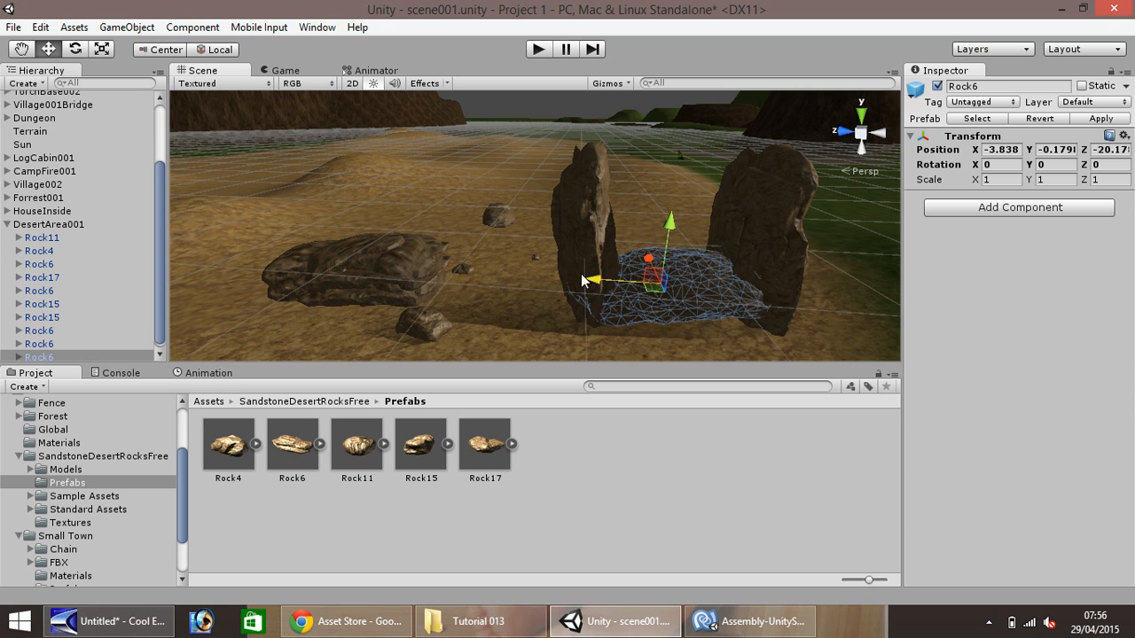
left_click_drag(678, 231, 638, 106)
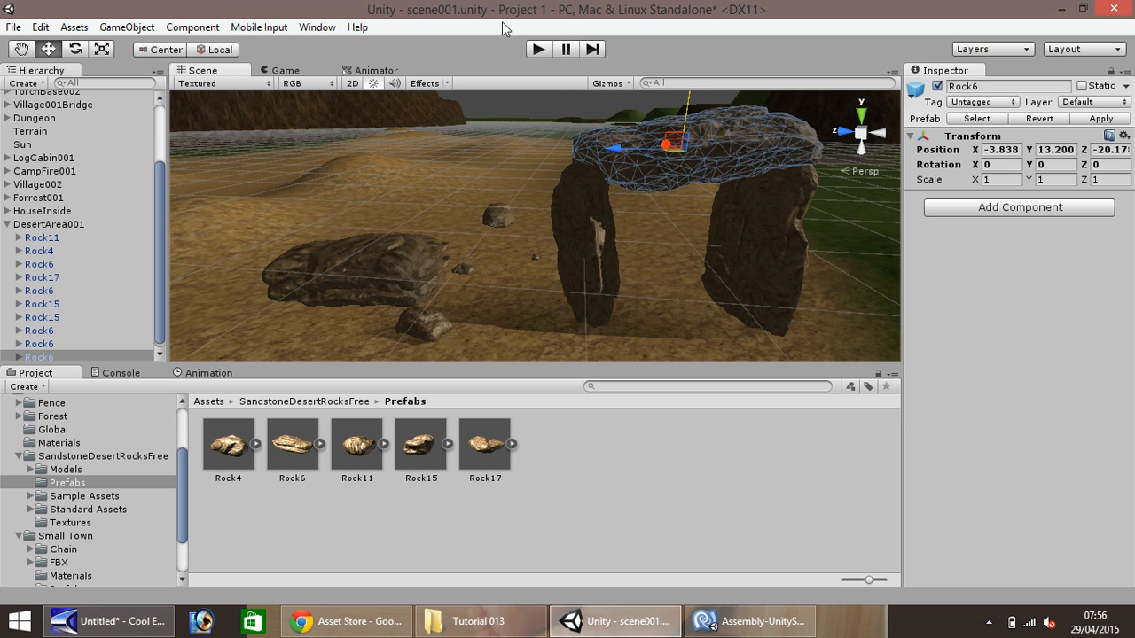
- Play-test the scene by walking the player up to and through the rock arch, and stop the game
left_click(540, 50)
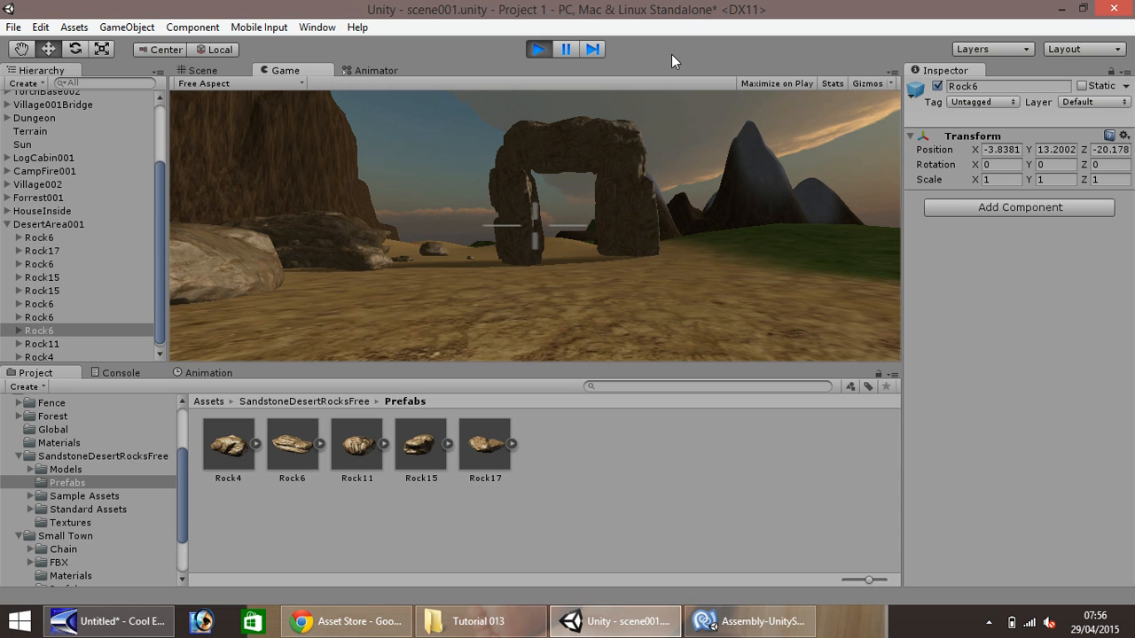
key("w")
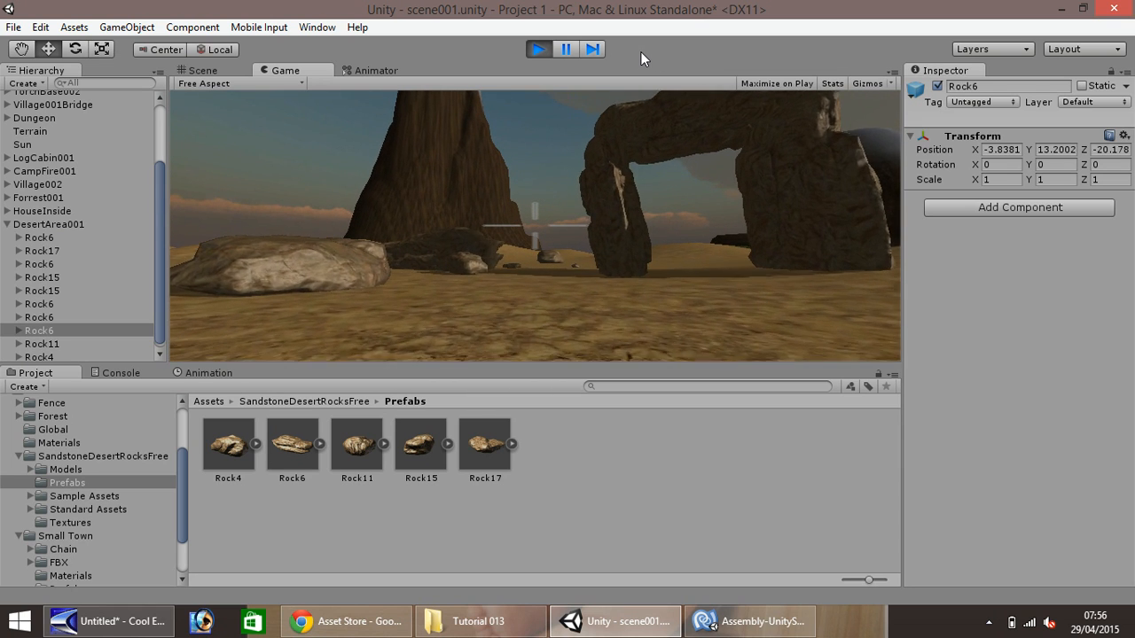
key("w")
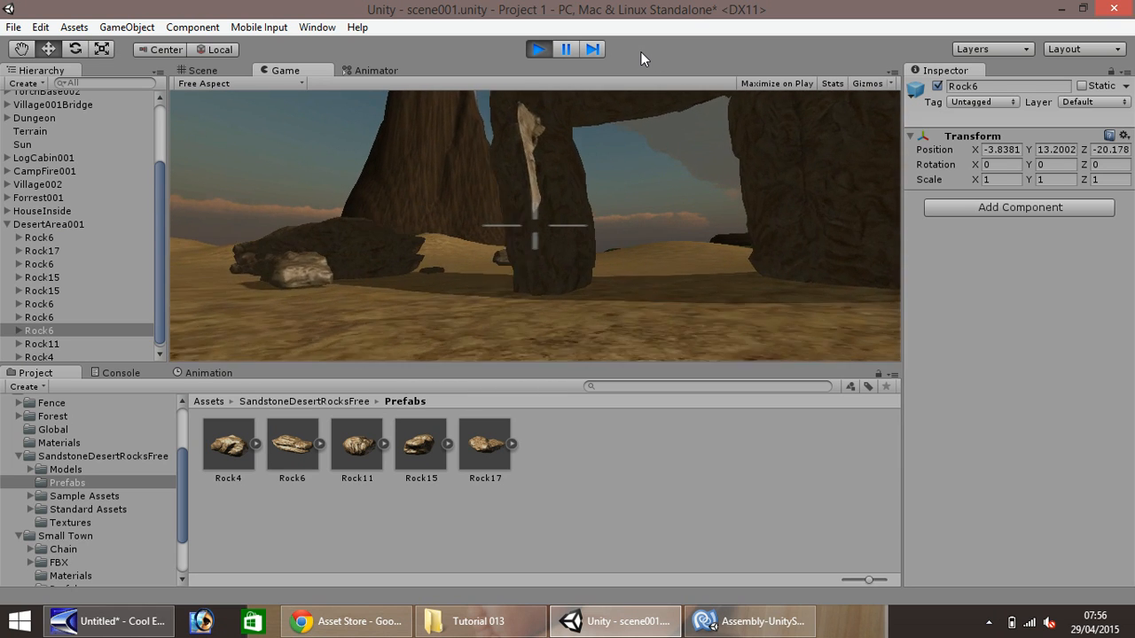
key("w")
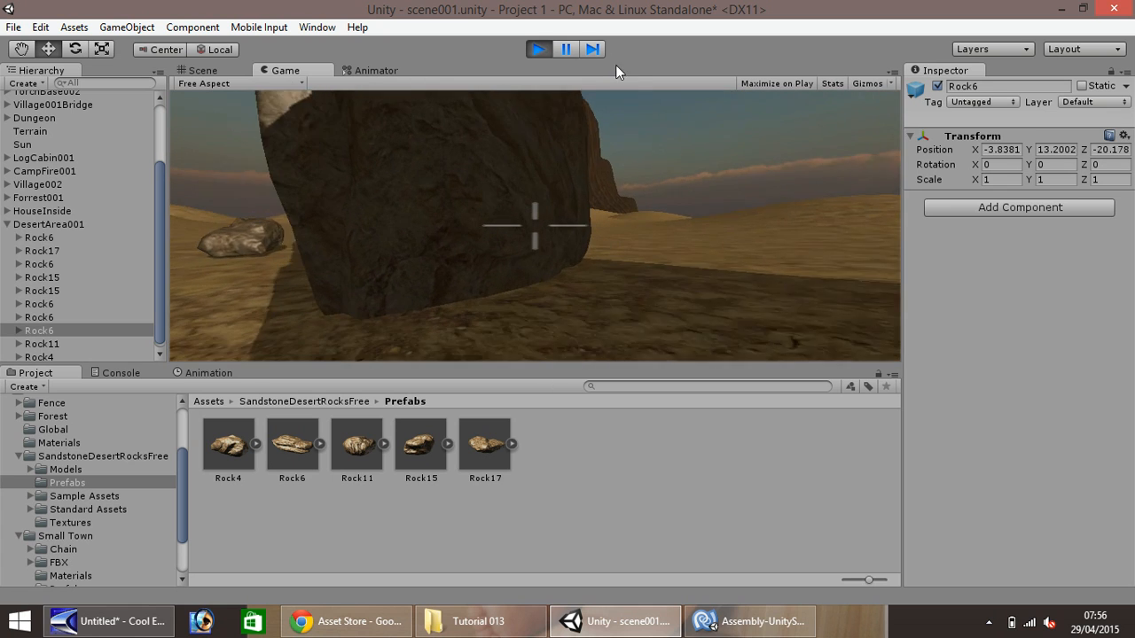
key("w")
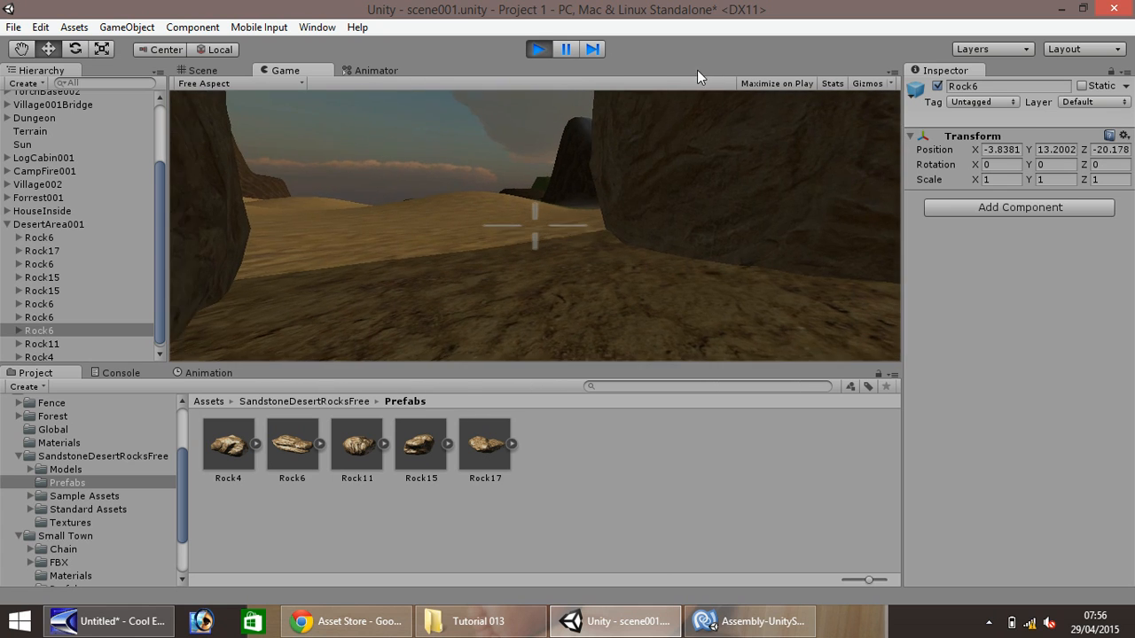
left_click(547, 48)
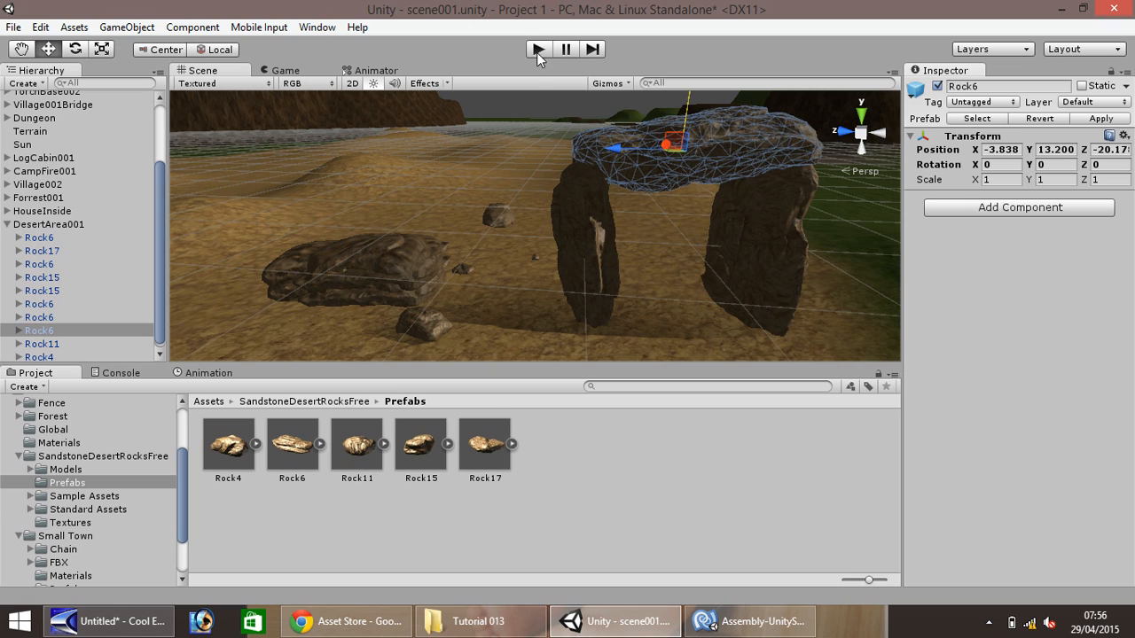
- Collapse the DesertArea001 group and the SandstoneDesertRocksFree and Small Town asset folders, and deselect the arch's top rock
left_click(7, 225)
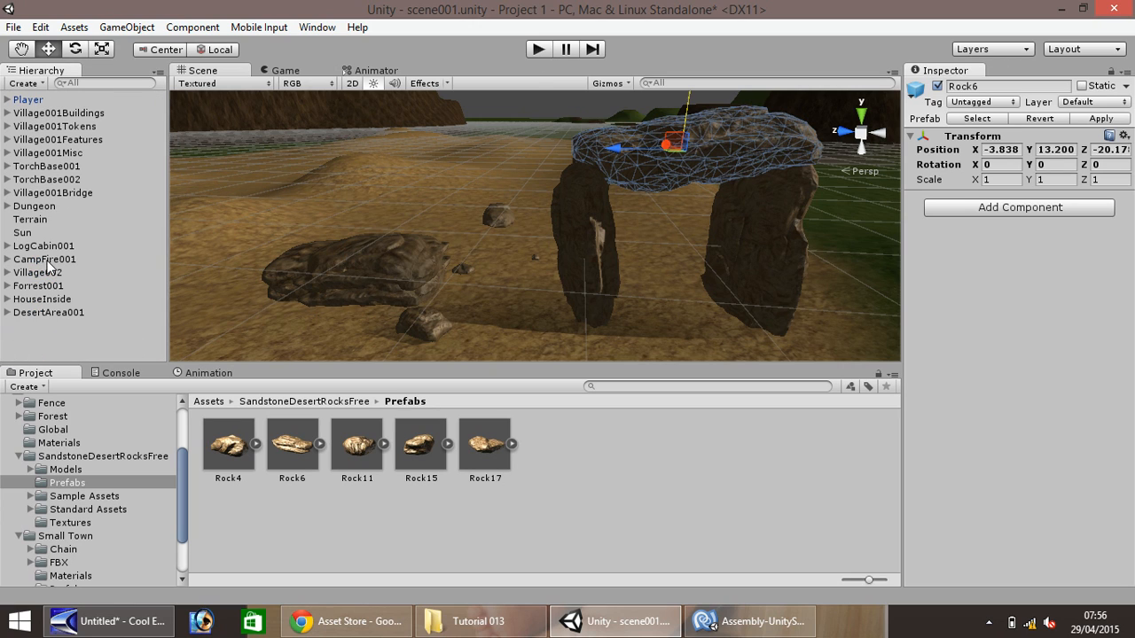
left_click_drag(183, 482, 187, 424)
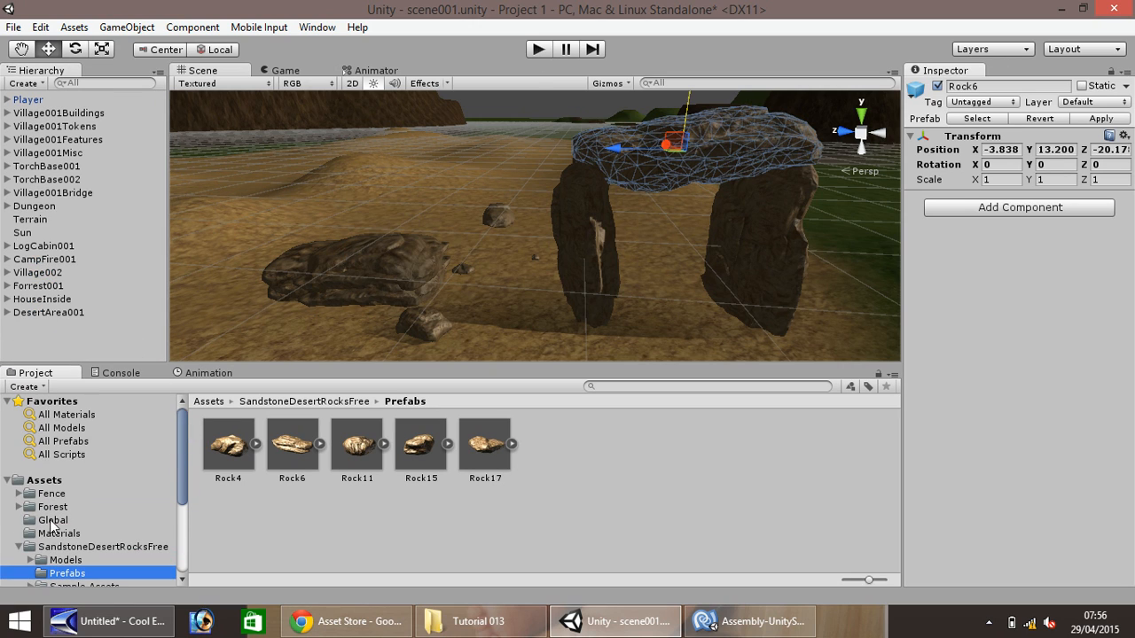
left_click(21, 547)
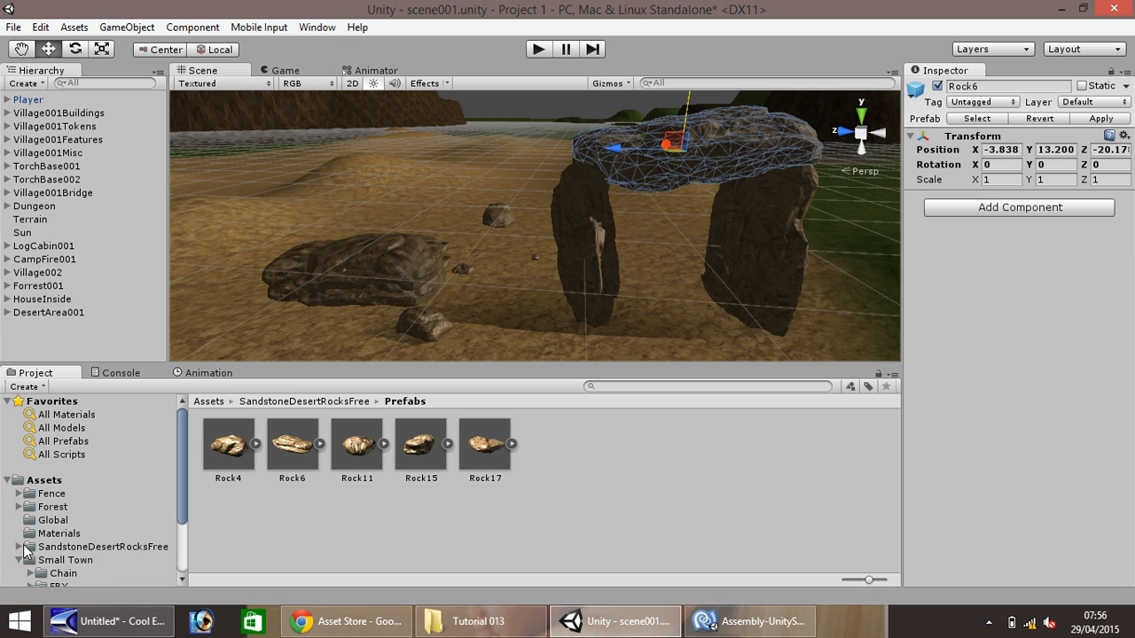
left_click(20, 560)
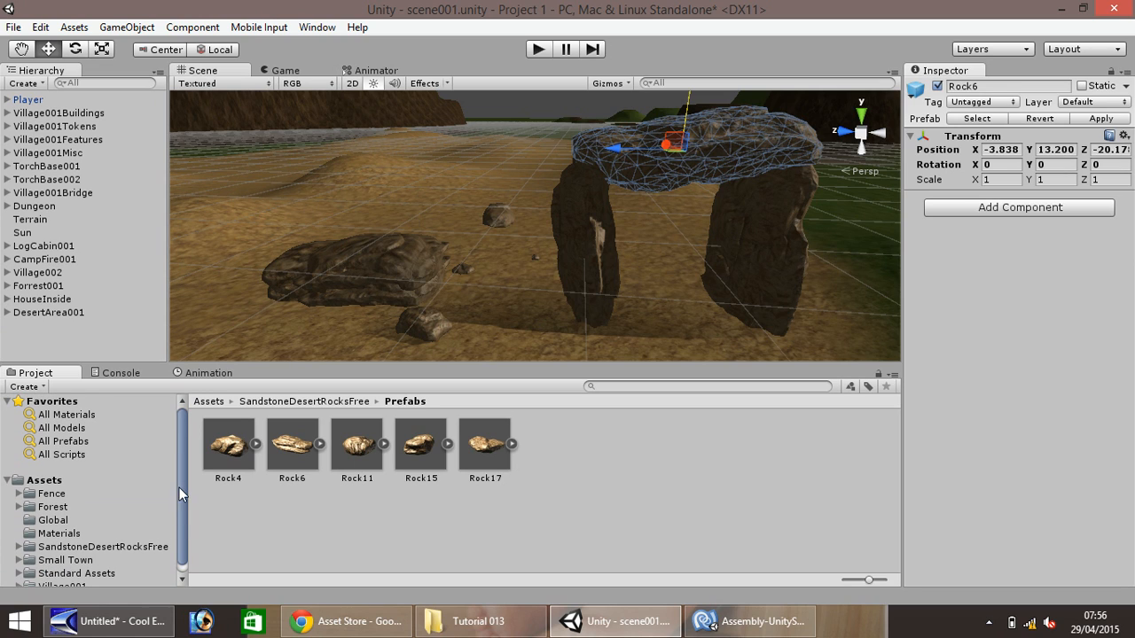
left_click(527, 458)
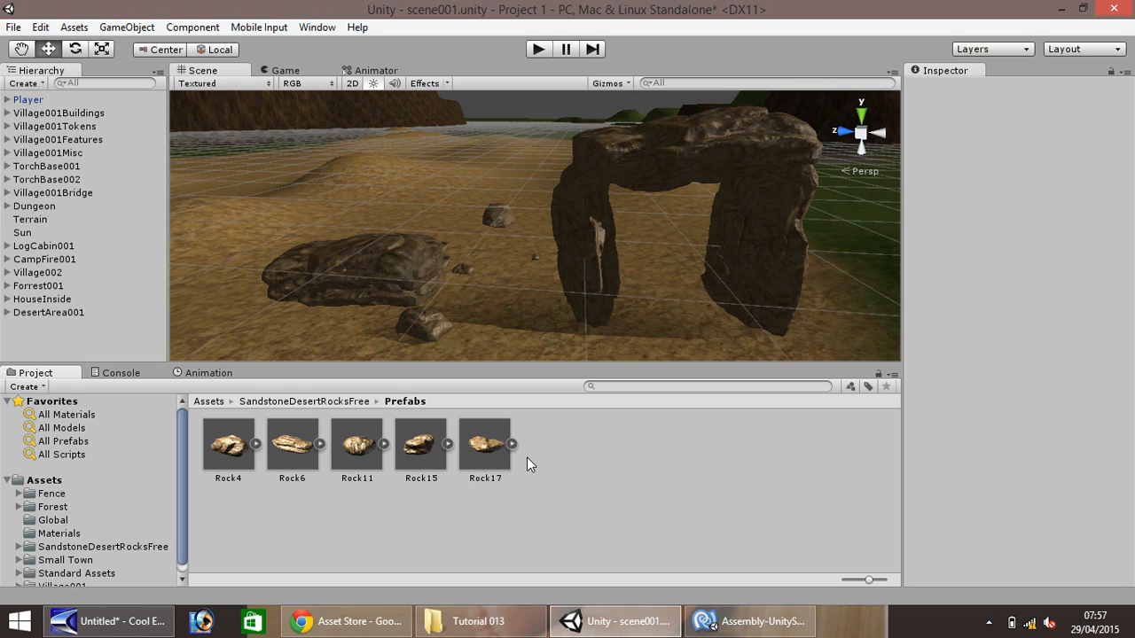
- Look around the desert area in the scene to examine the sand dunes and their surroundings
left_click(20, 49)
left_click_drag(225, 228, 760, 223)
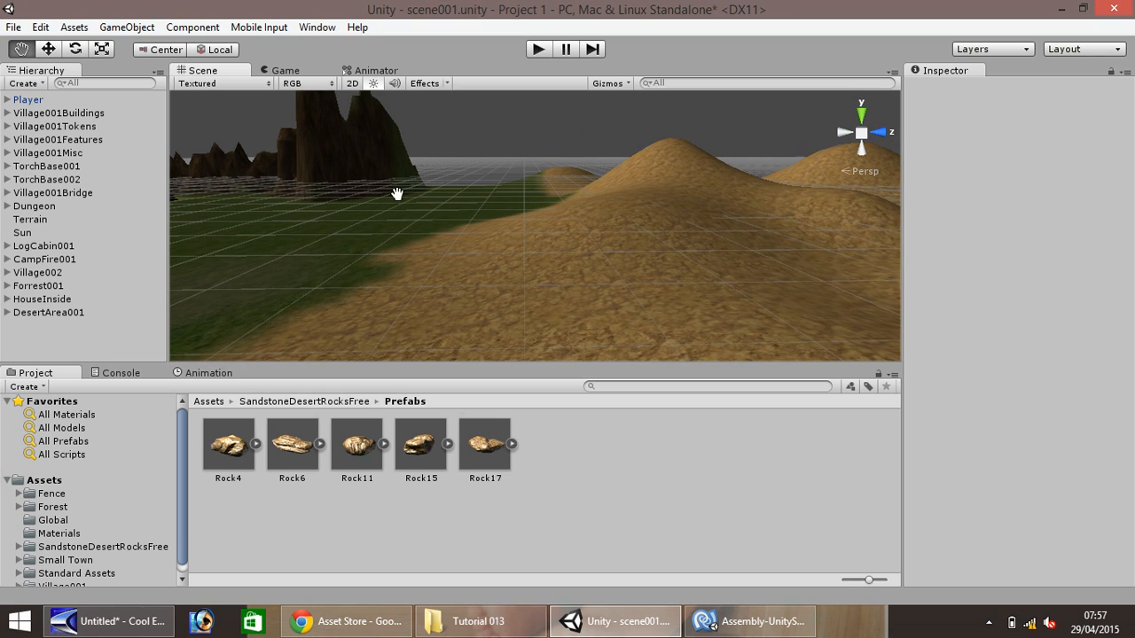
left_click_drag(281, 219, 597, 222, "alt")
left_click_drag(476, 233, 735, 251, "alt")
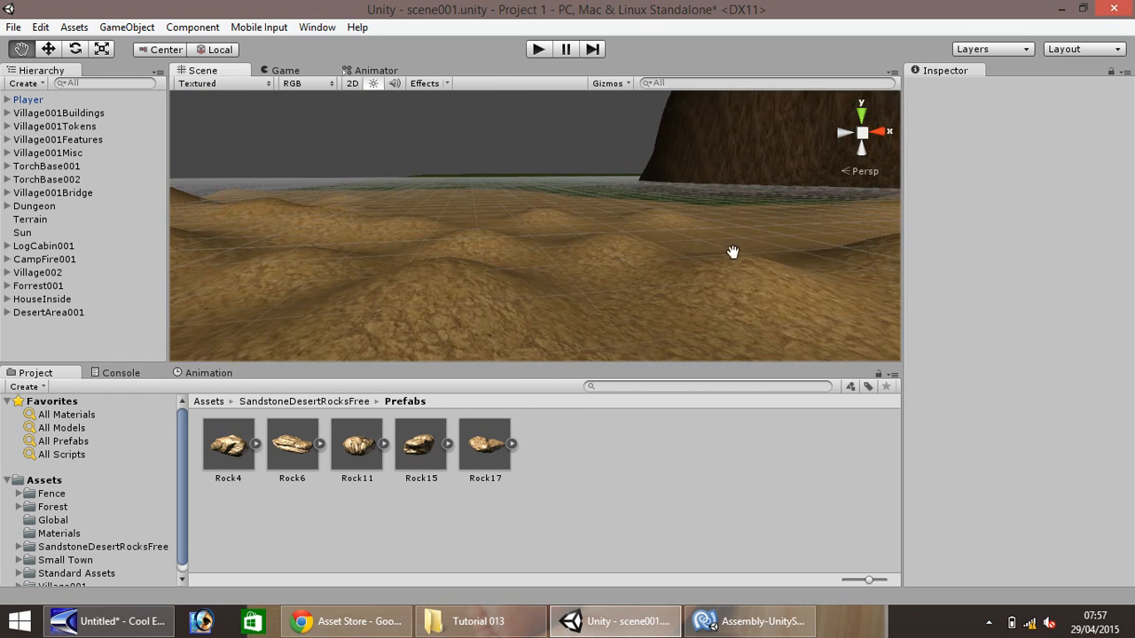